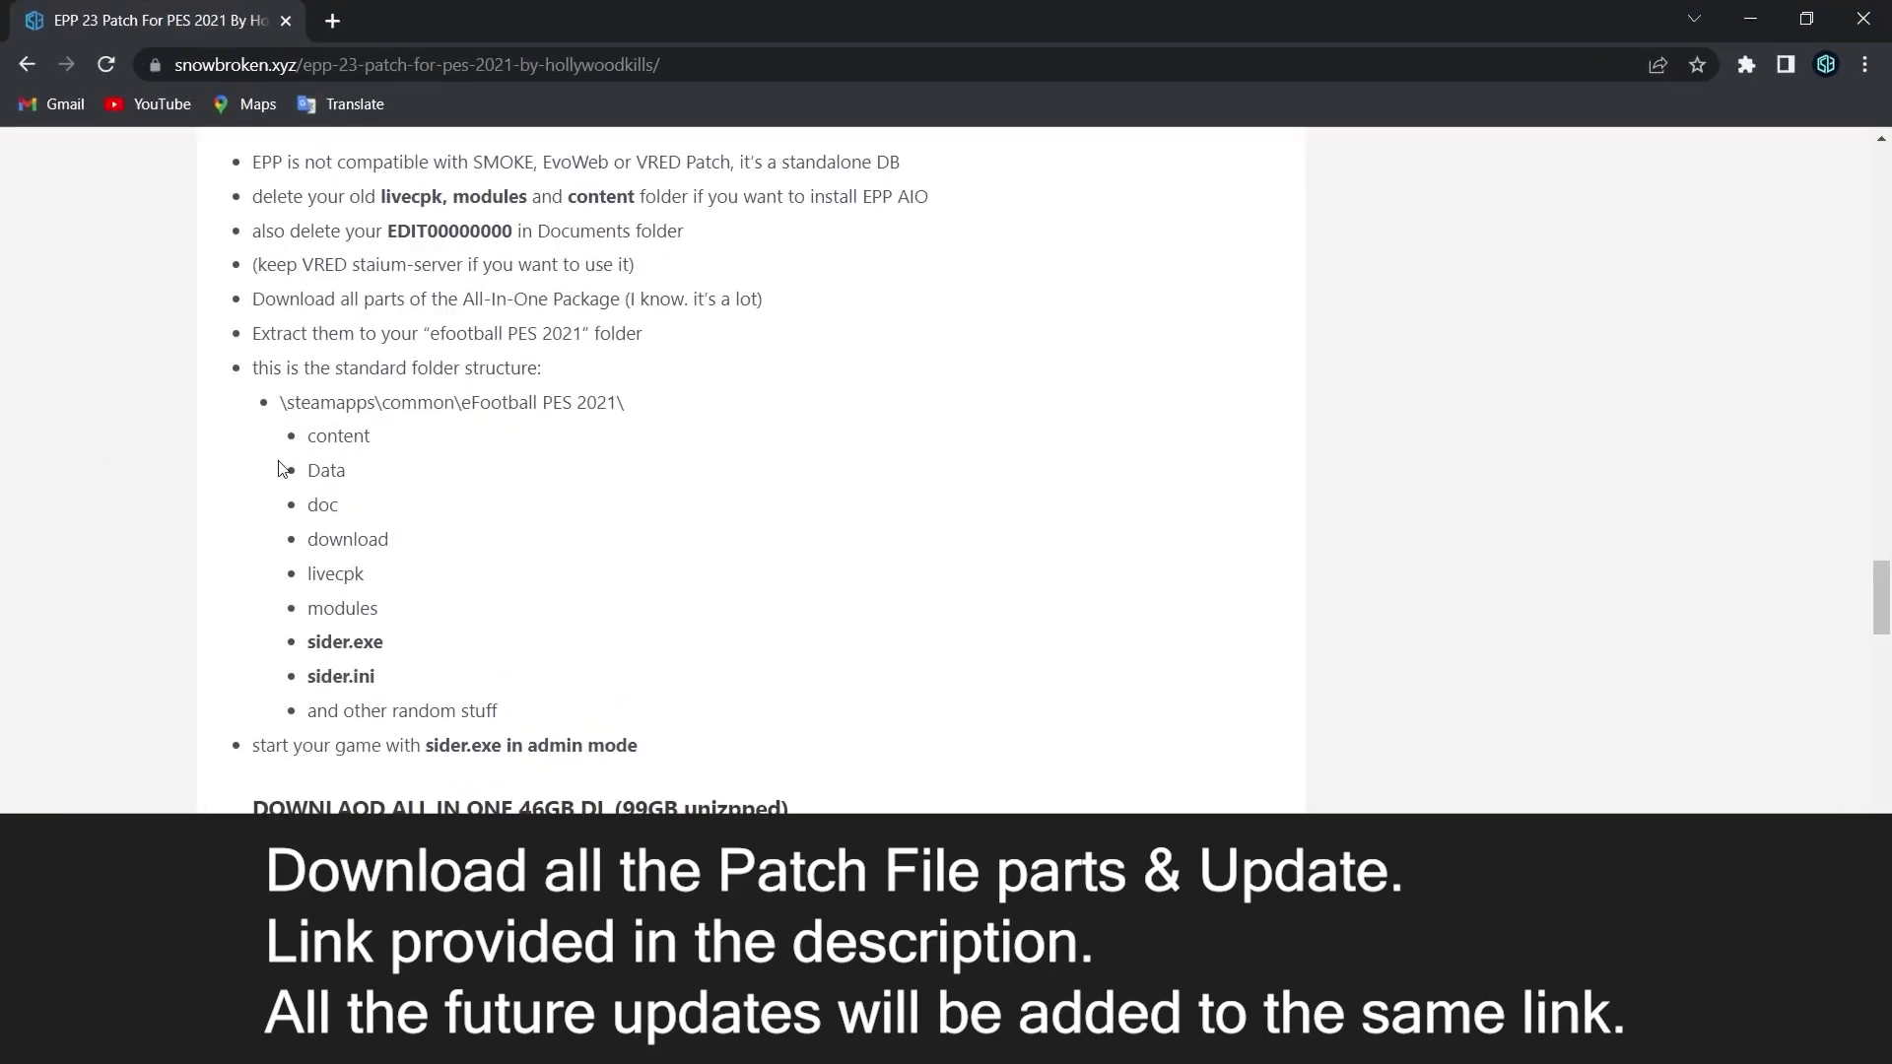
Step: Check the MEGA and MEDIAFIRE part links on the patch page against the archive parts in the EPP23 folder
scroll(444, 689, down, 3)
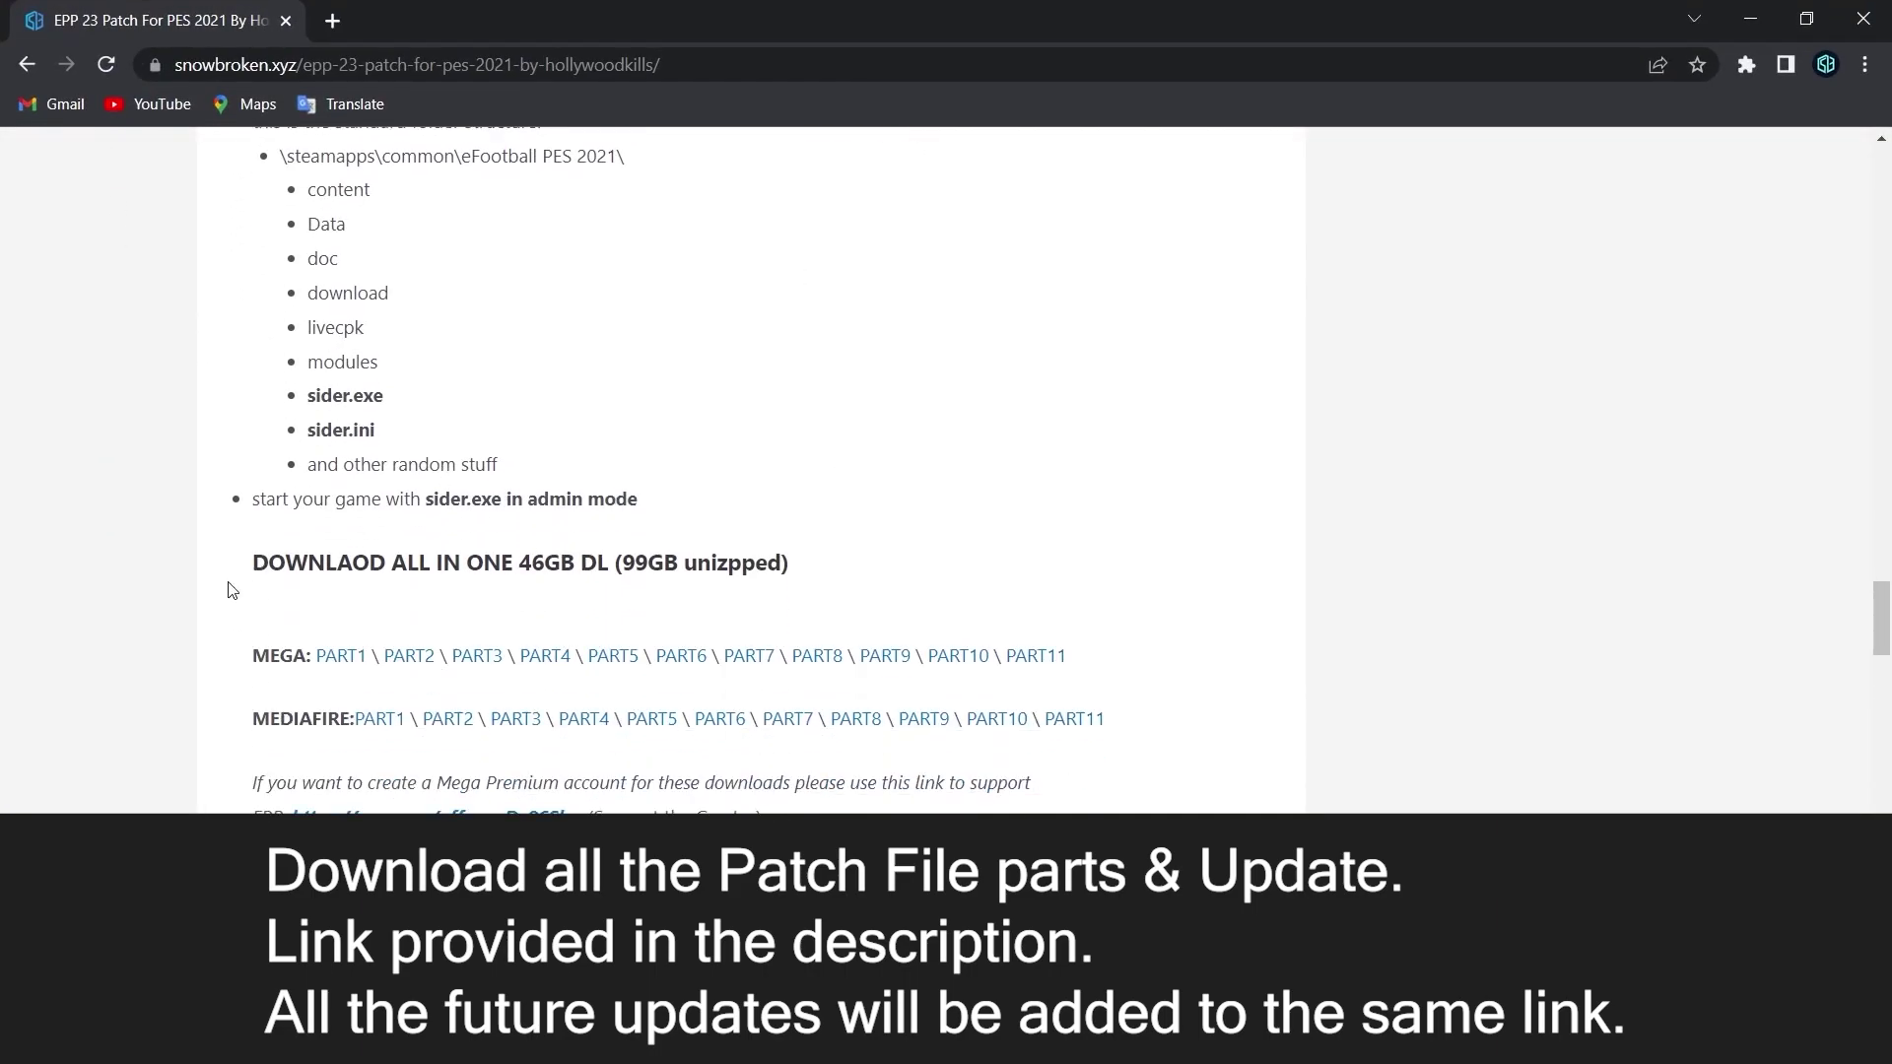
drag(236, 569, 826, 581)
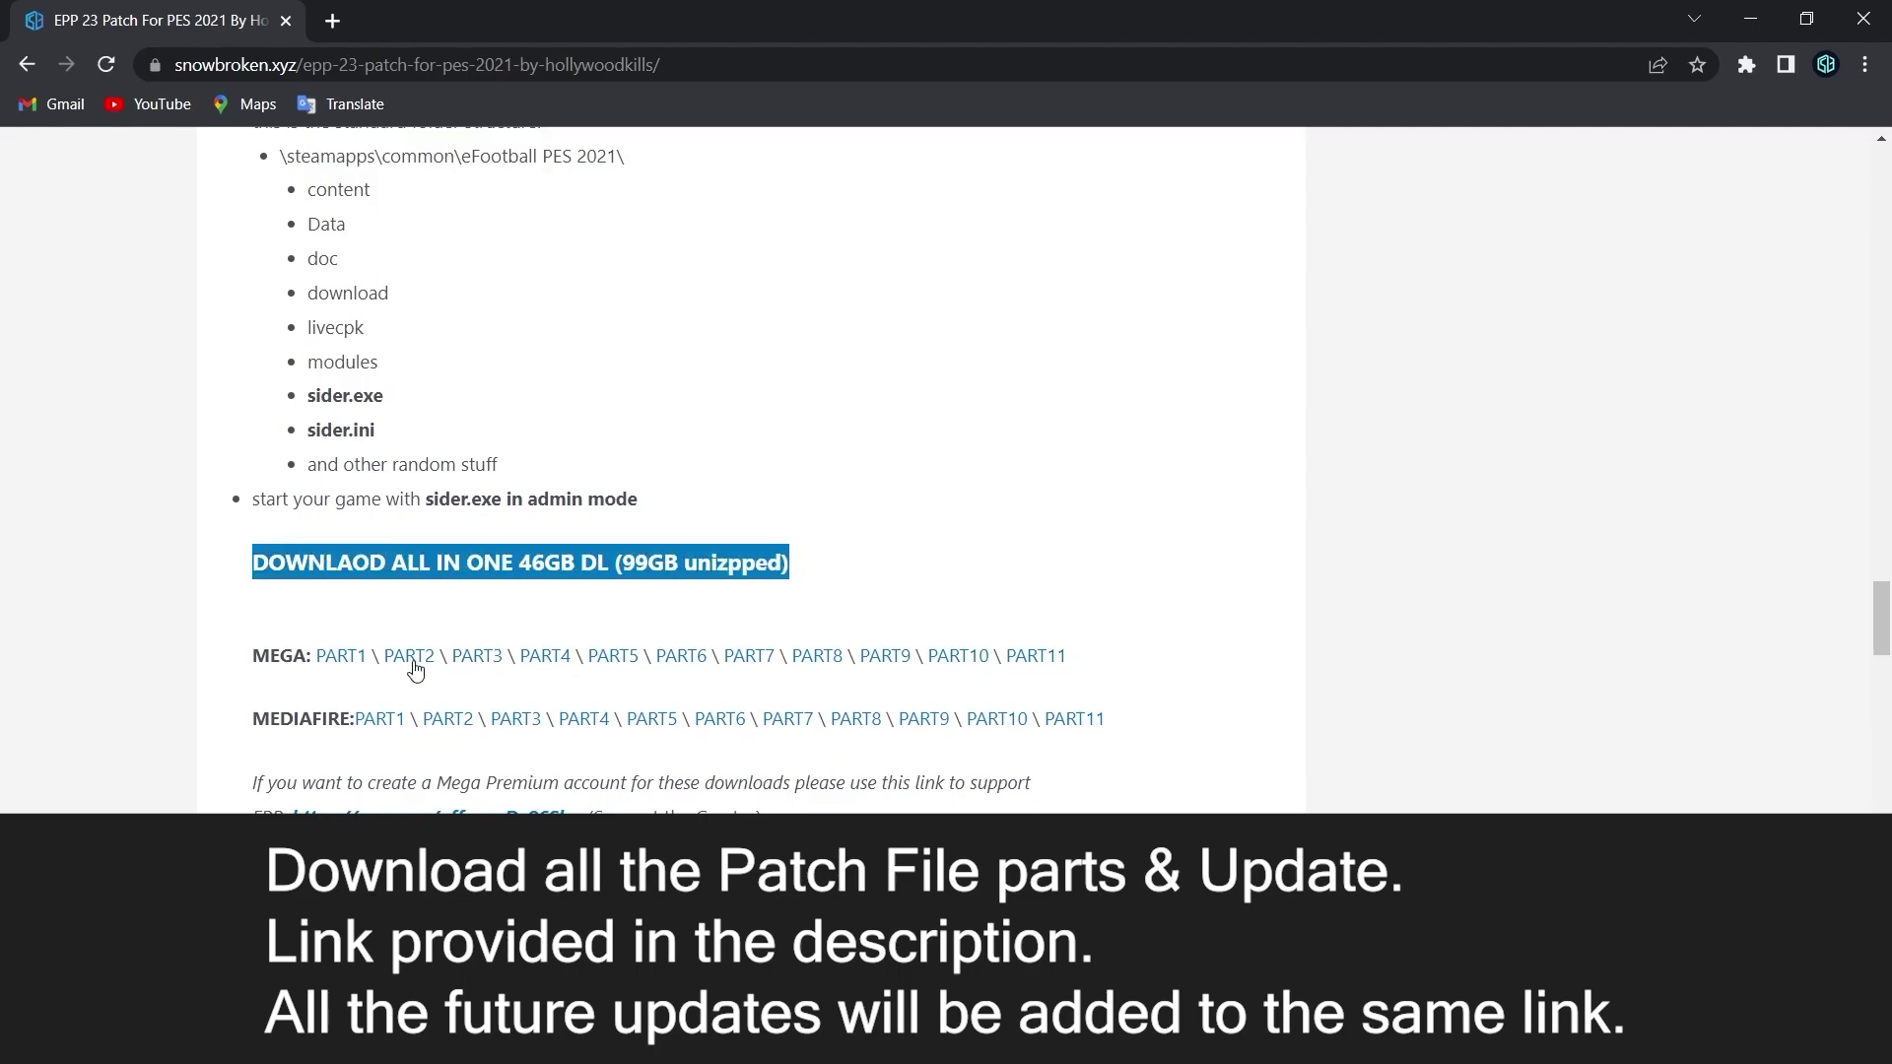
click(263, 687)
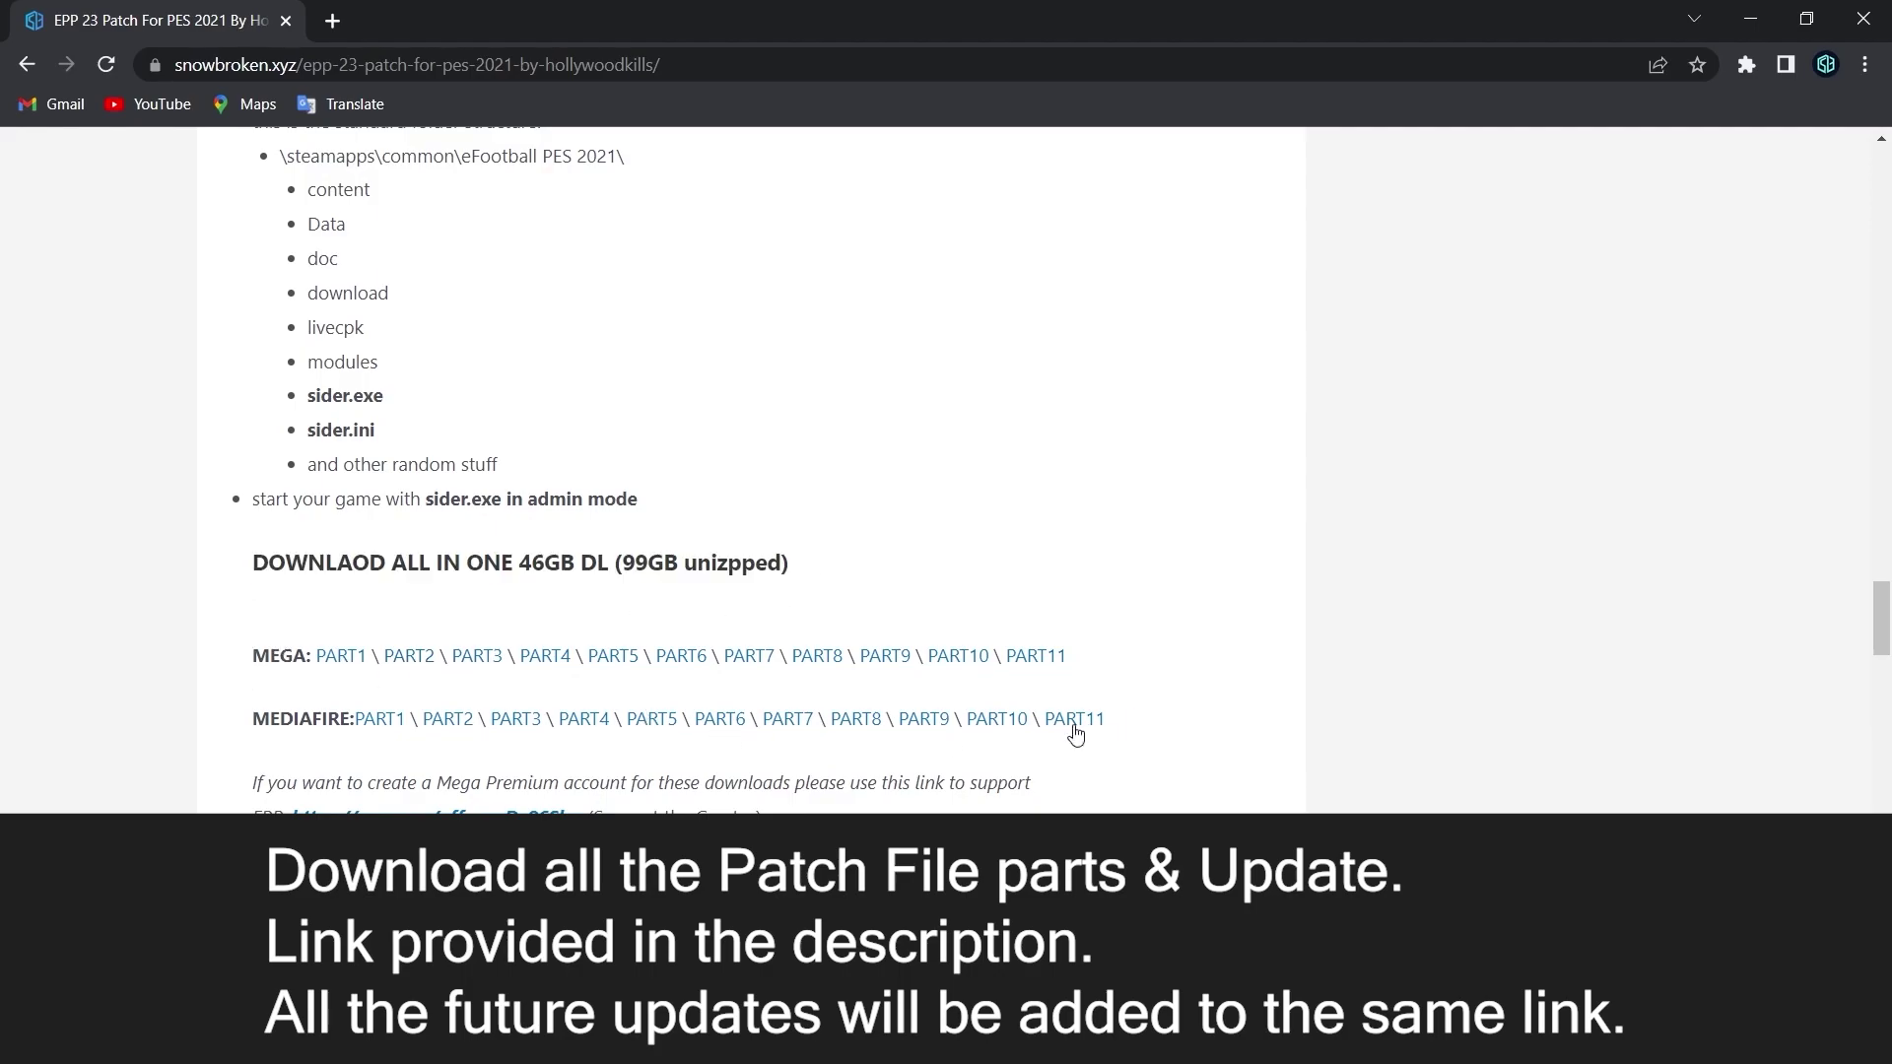
click(1750, 19)
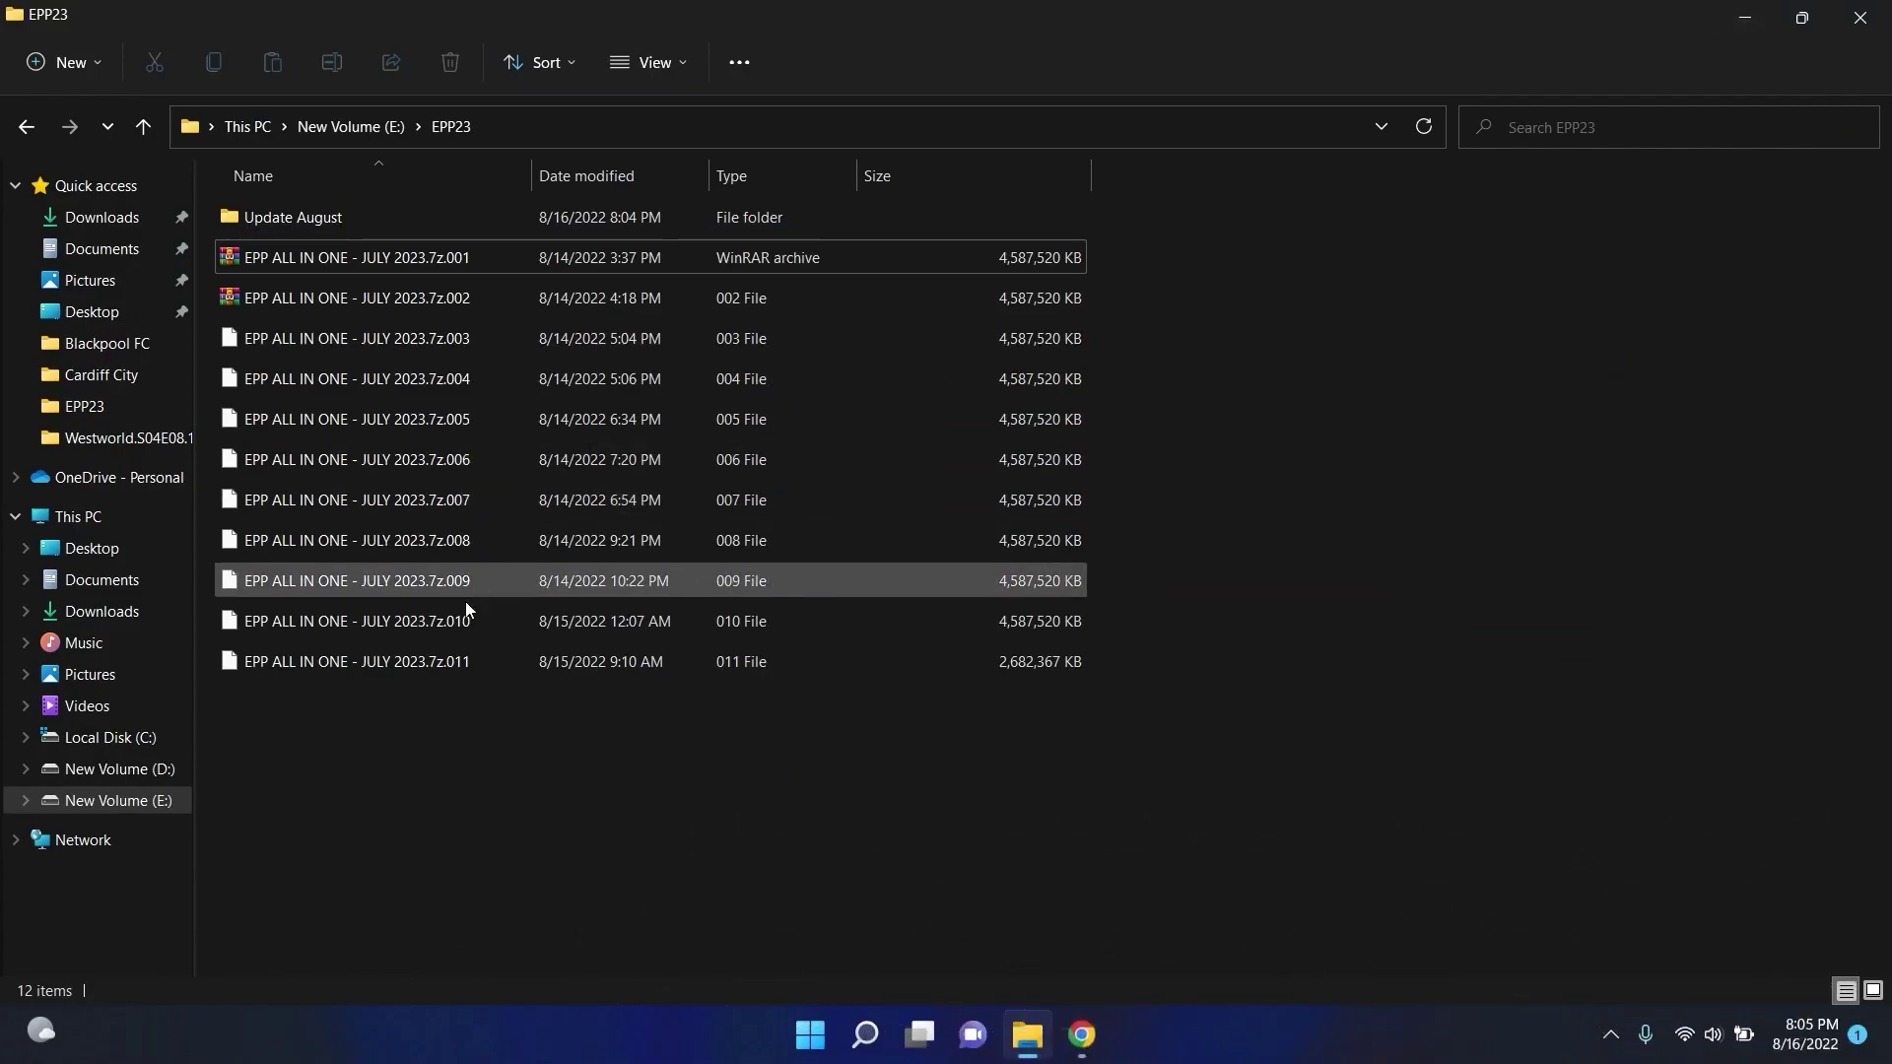
drag(390, 706, 433, 258)
click(599, 802)
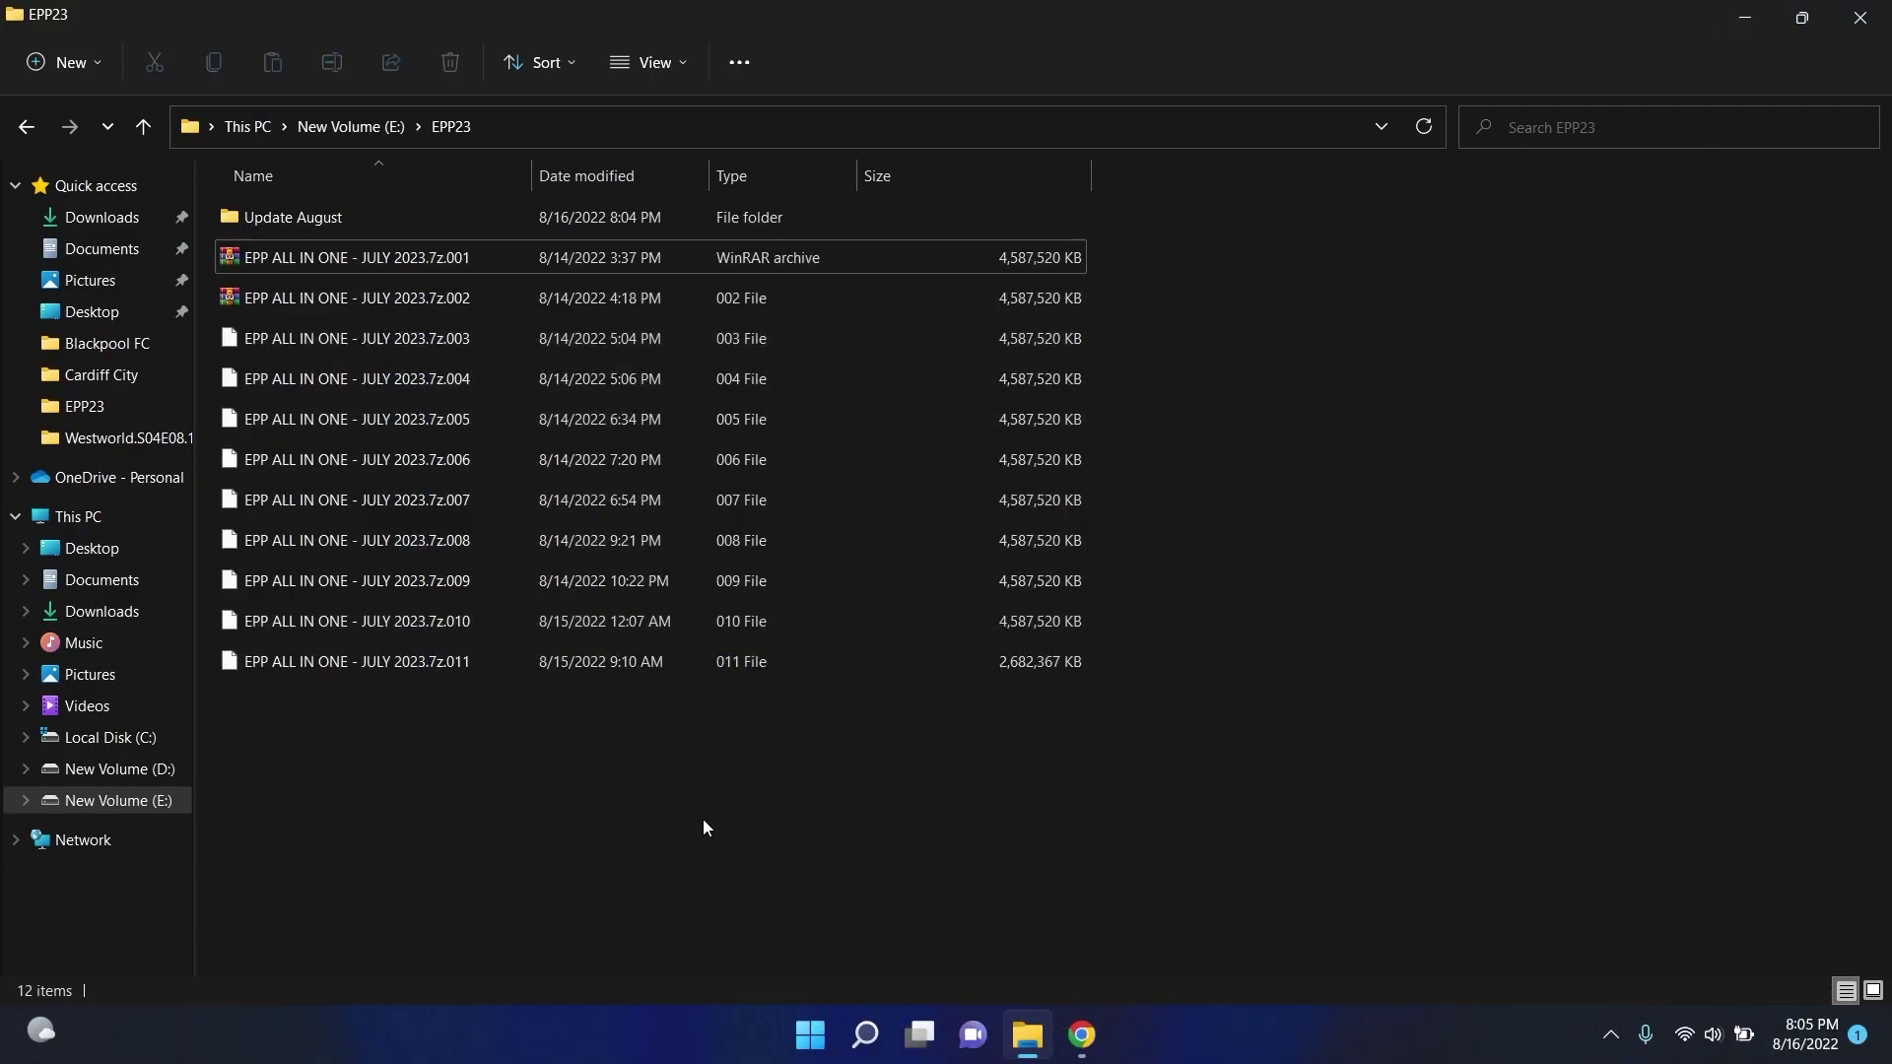
Step: Switch to Chrome and review the installation instruction about extracting the package parts to the game folder
click(1084, 1035)
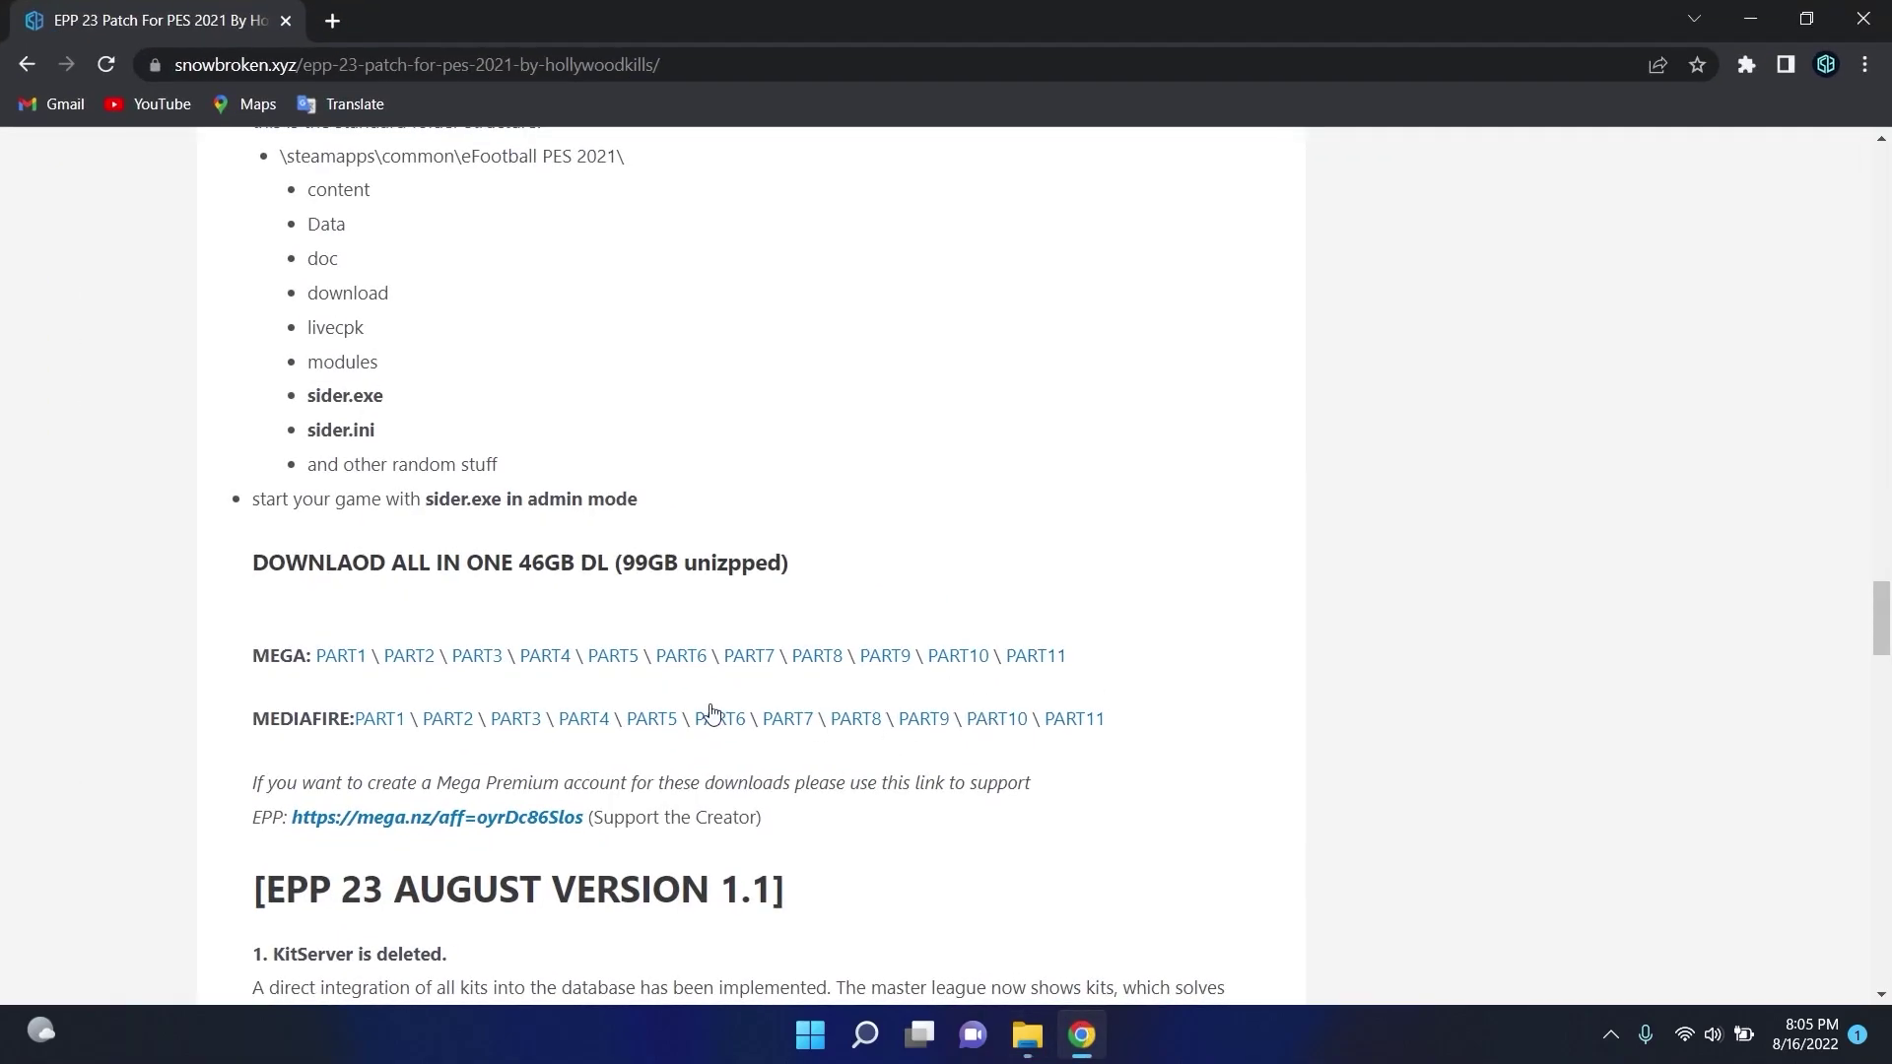
scroll(448, 717, up, 3)
drag(642, 457, 207, 458)
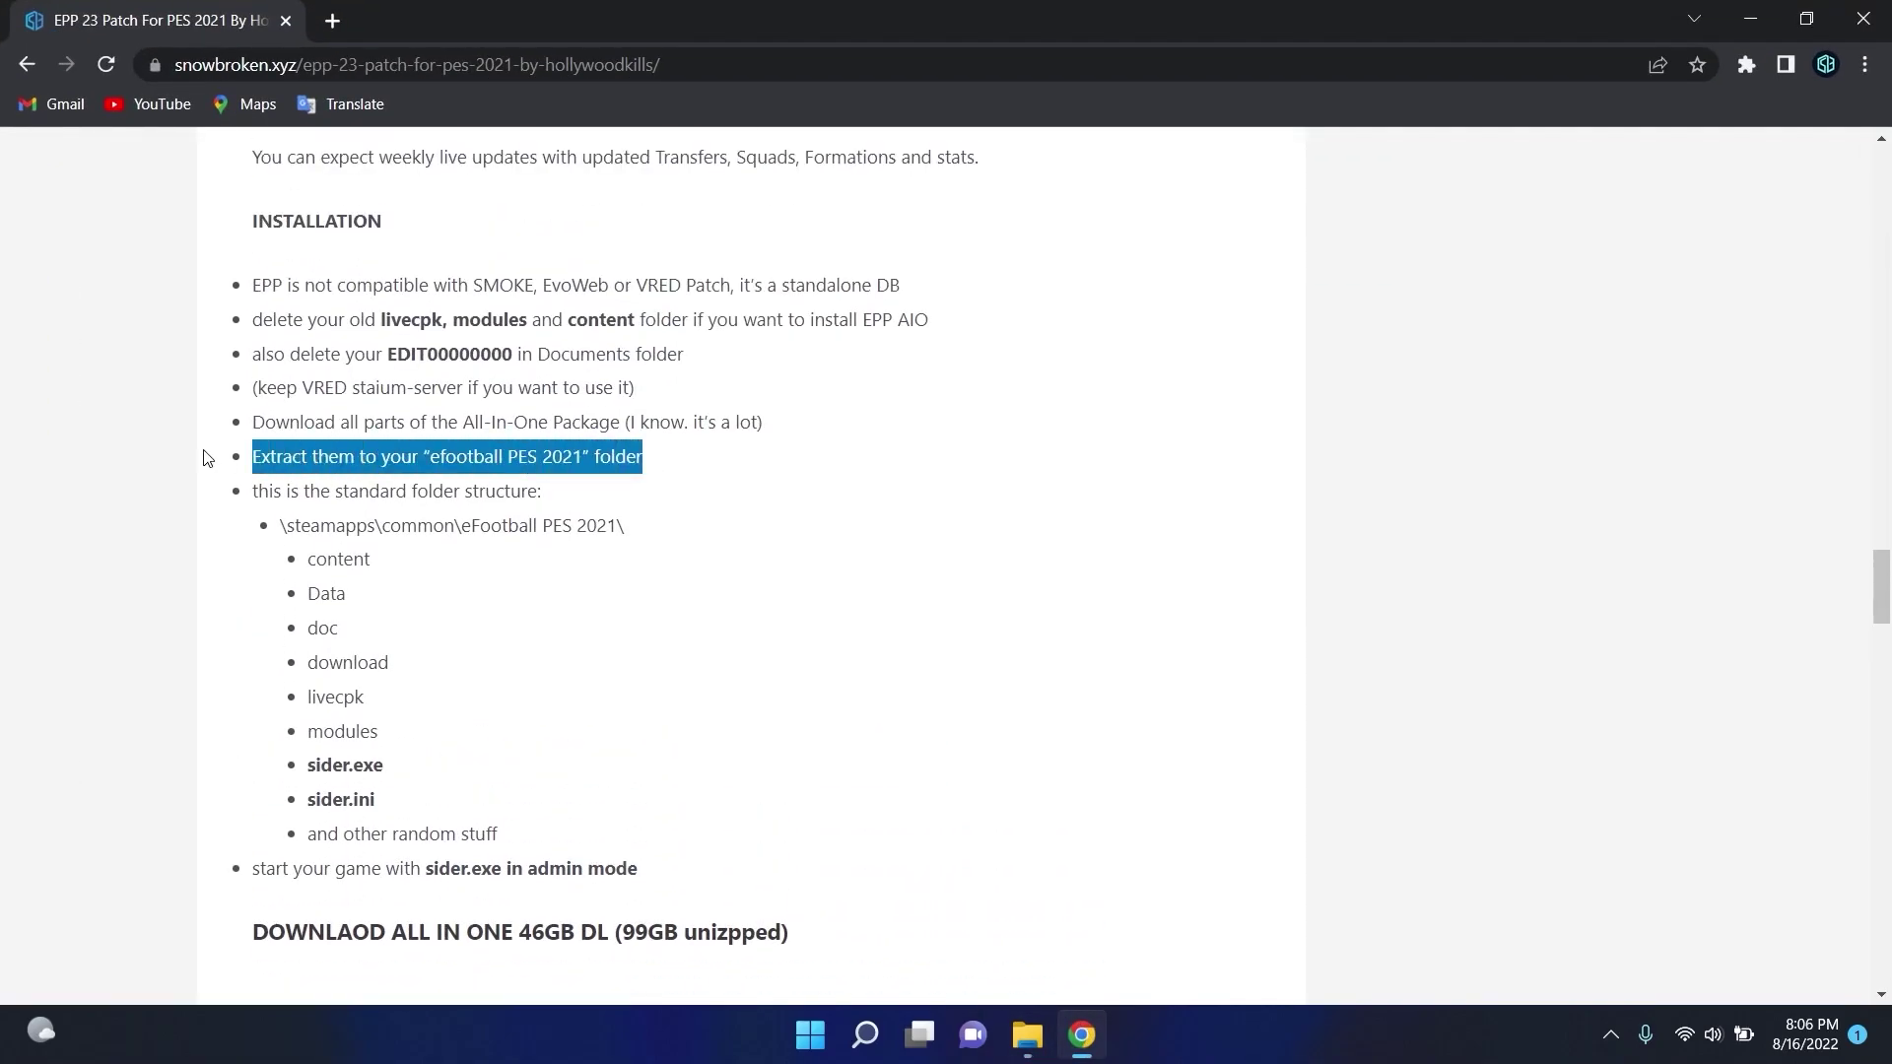
click(407, 493)
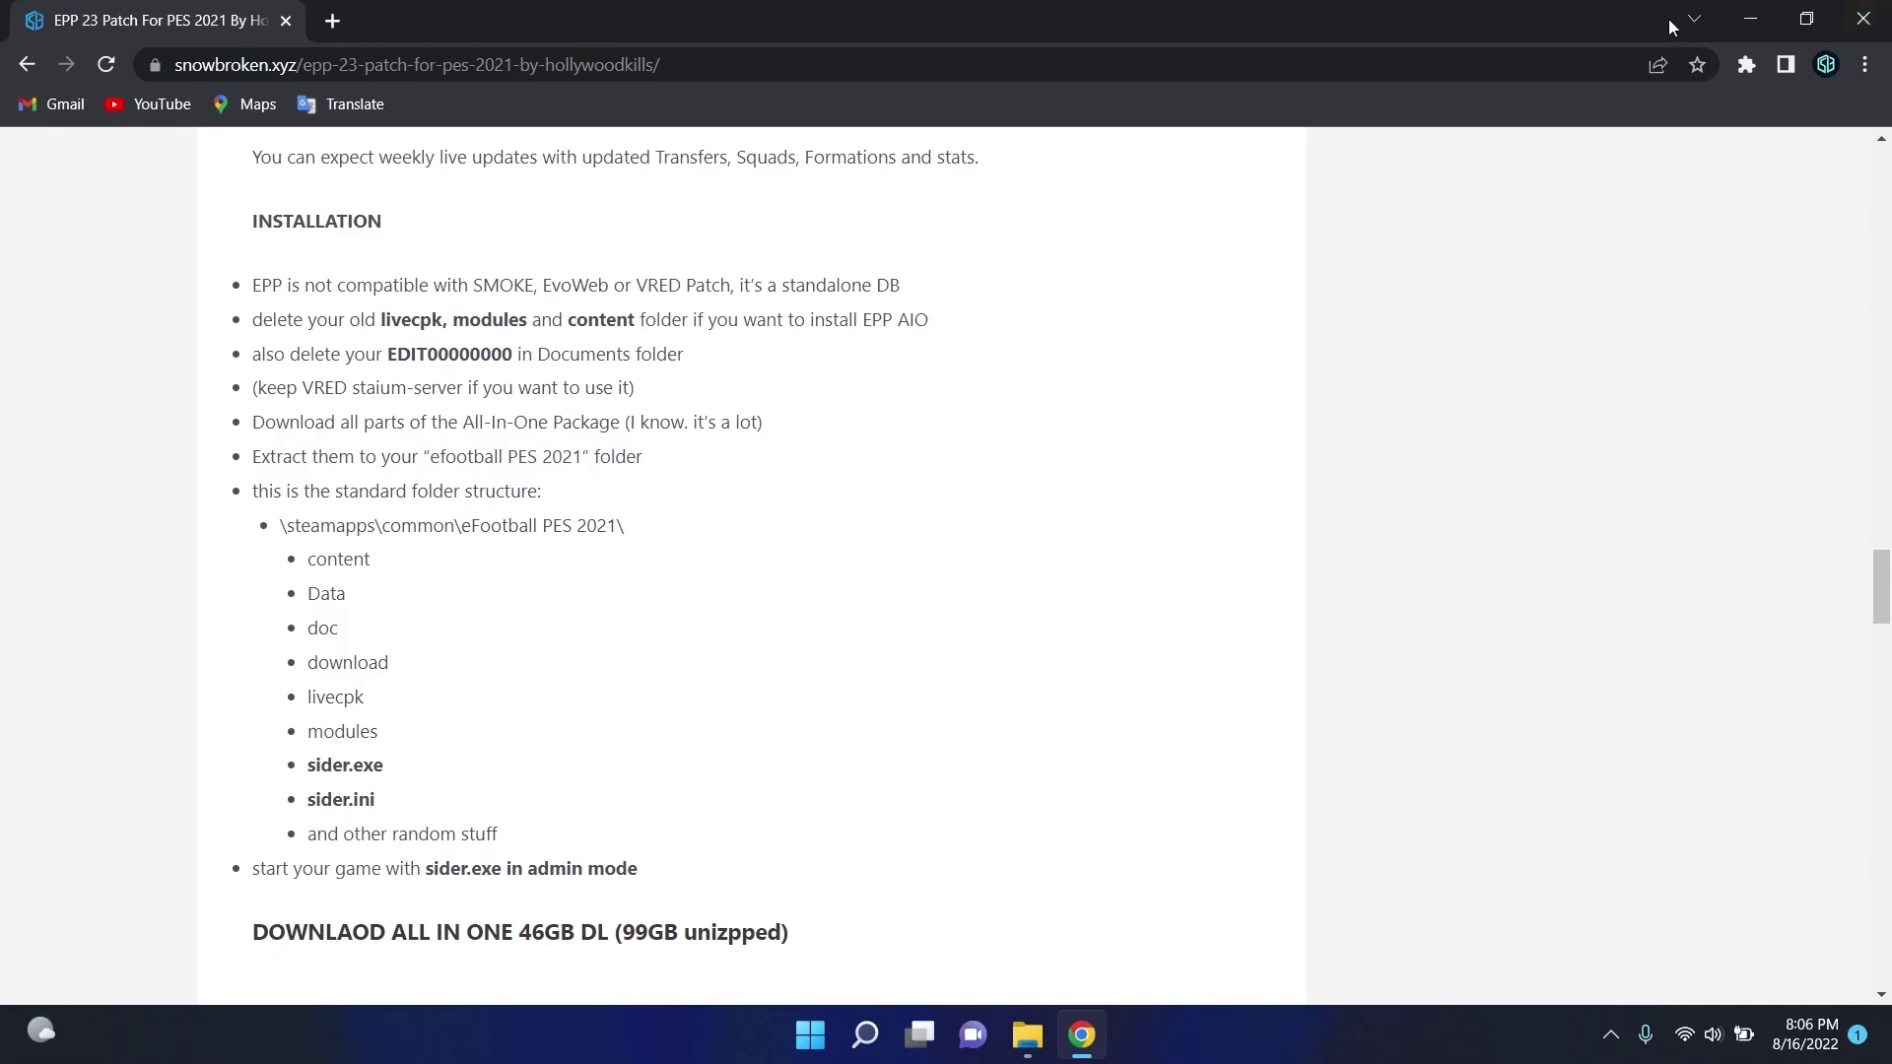
scroll(328, 909, down, 2)
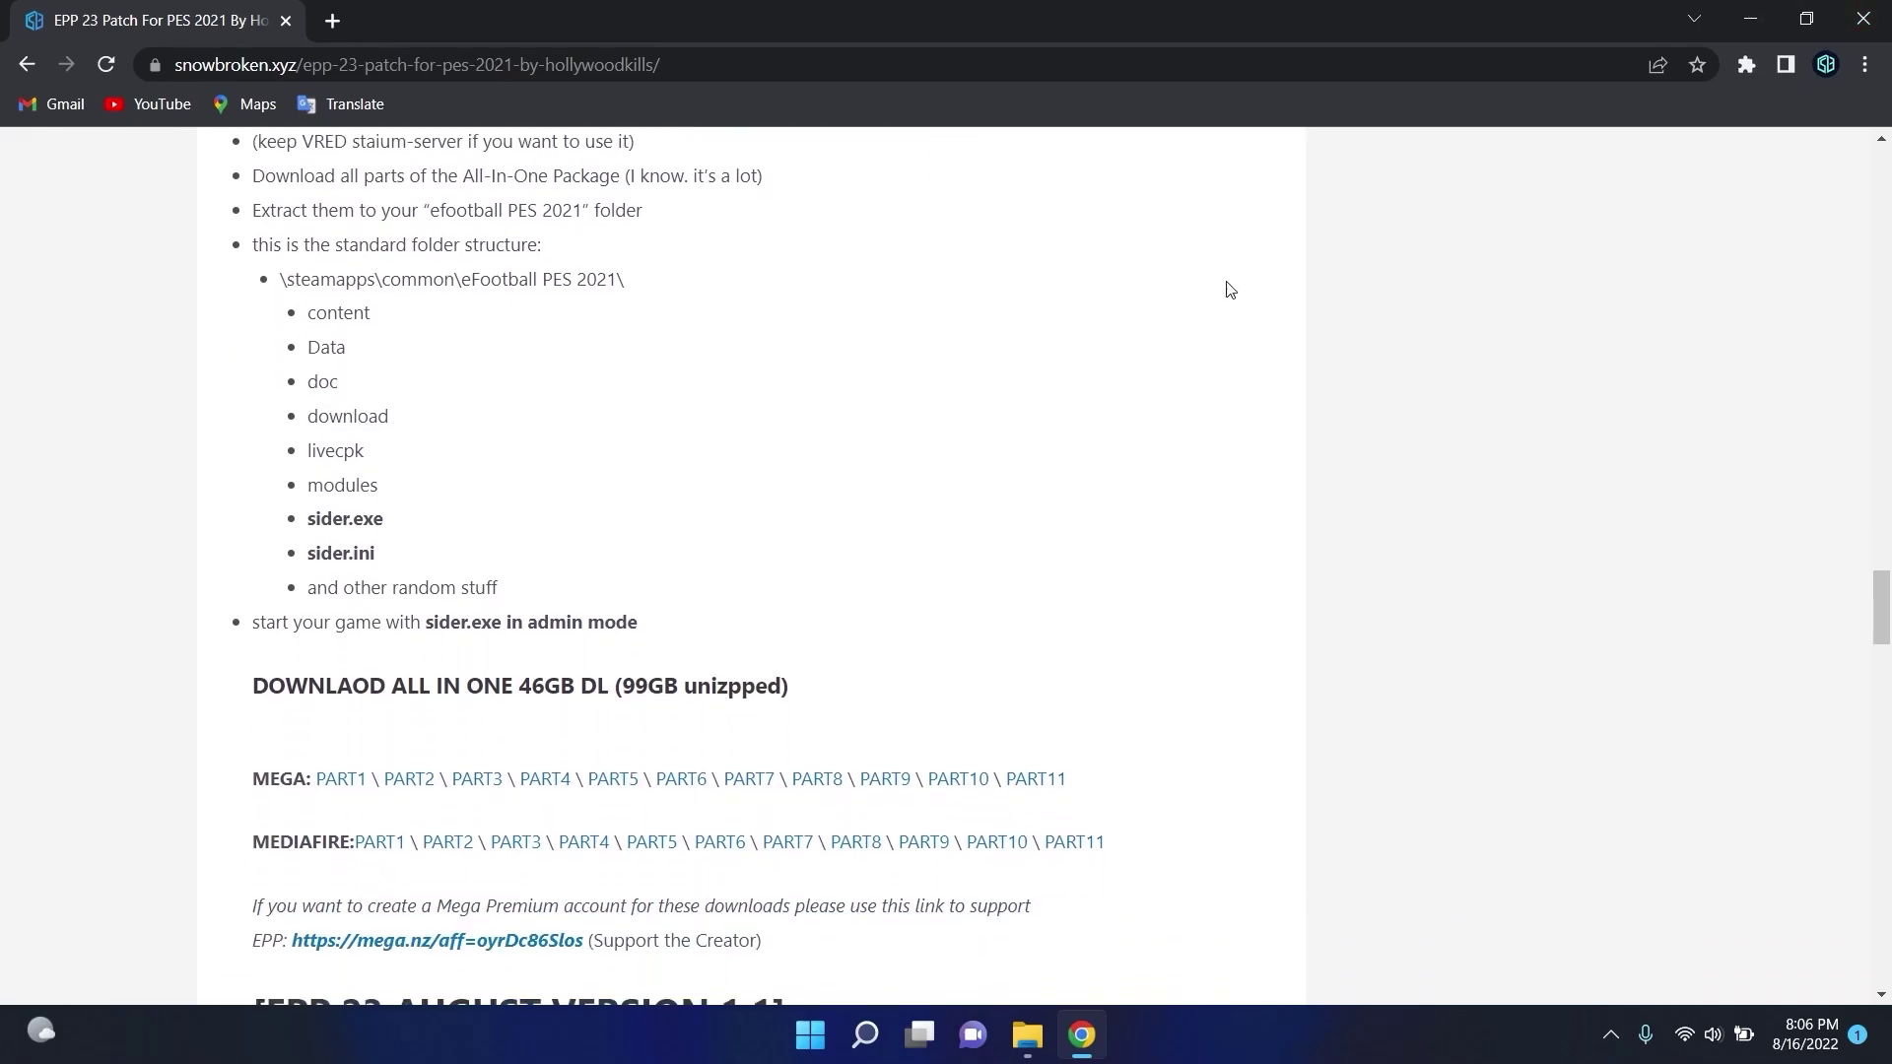
Step: Switch to the EPP23 folder in File Explorer and open EPP ALL IN ONE - JULY 2023.7z.001 with WinRAR archiver
click(1750, 18)
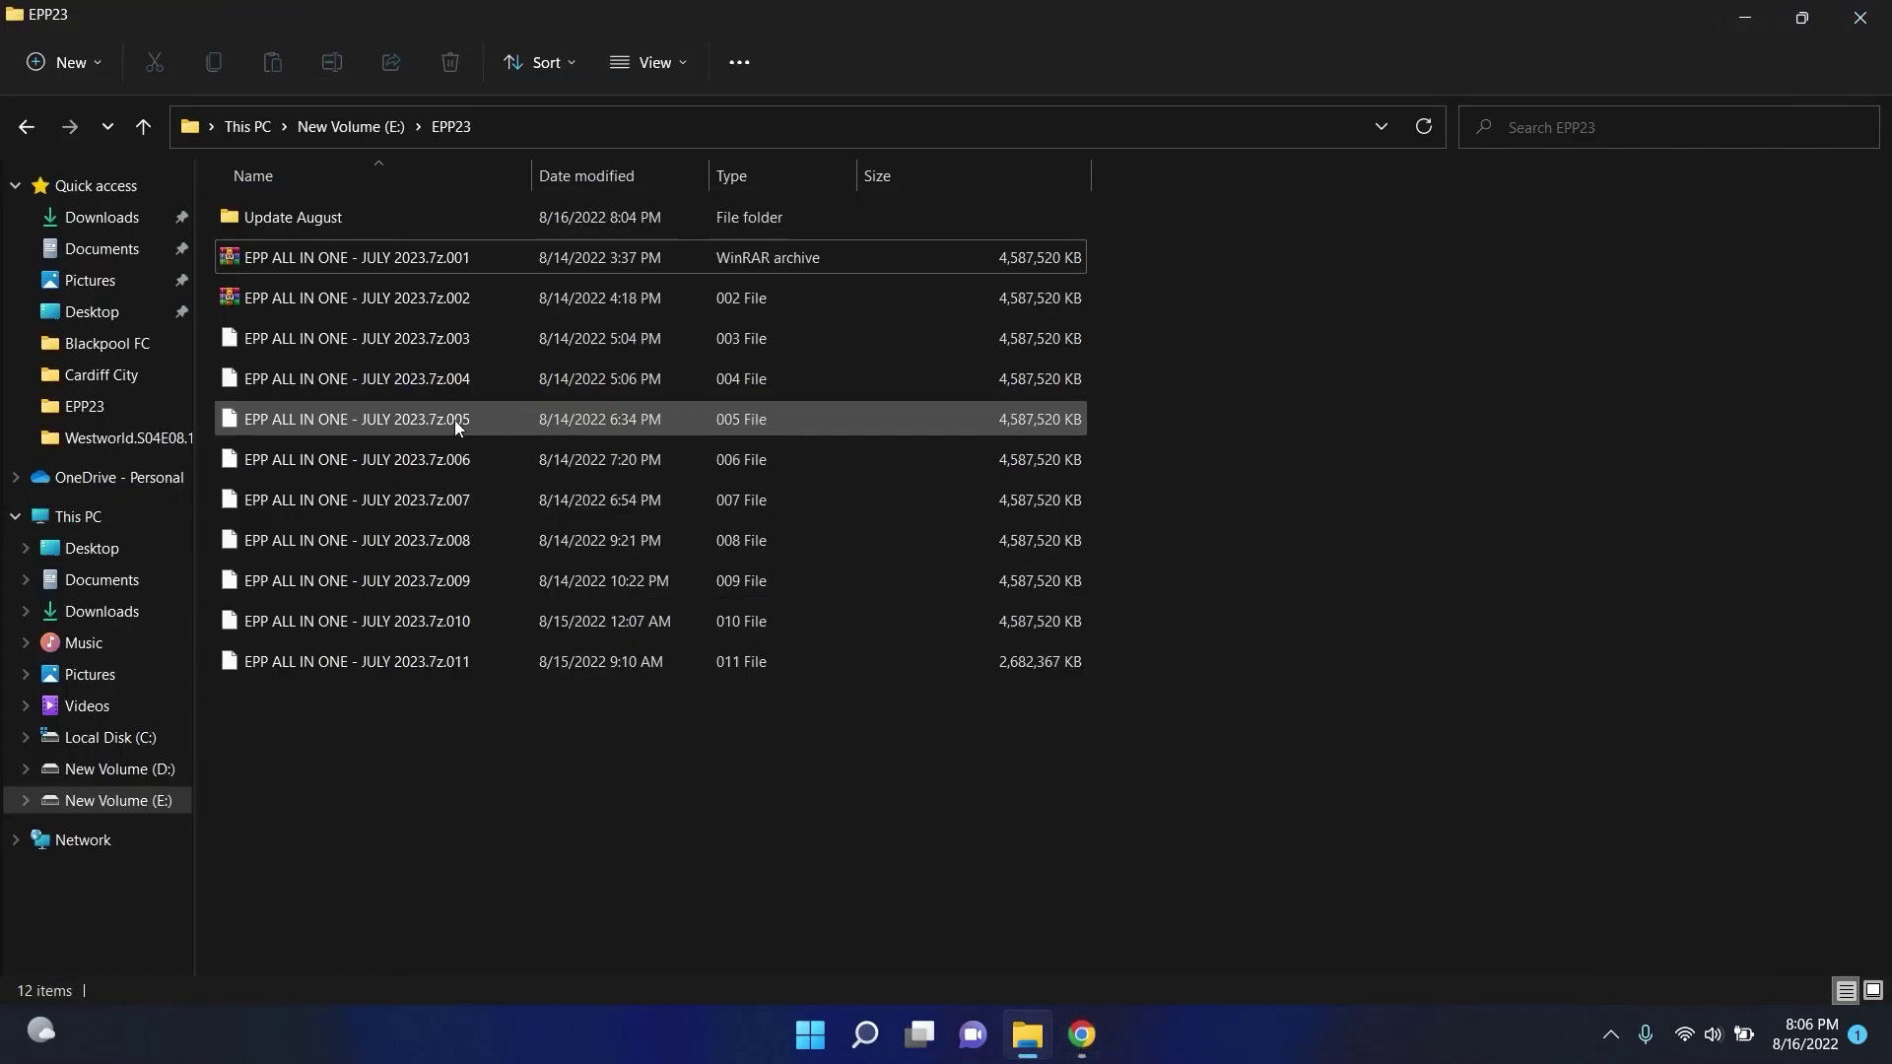
click(281, 258)
right_click(282, 257)
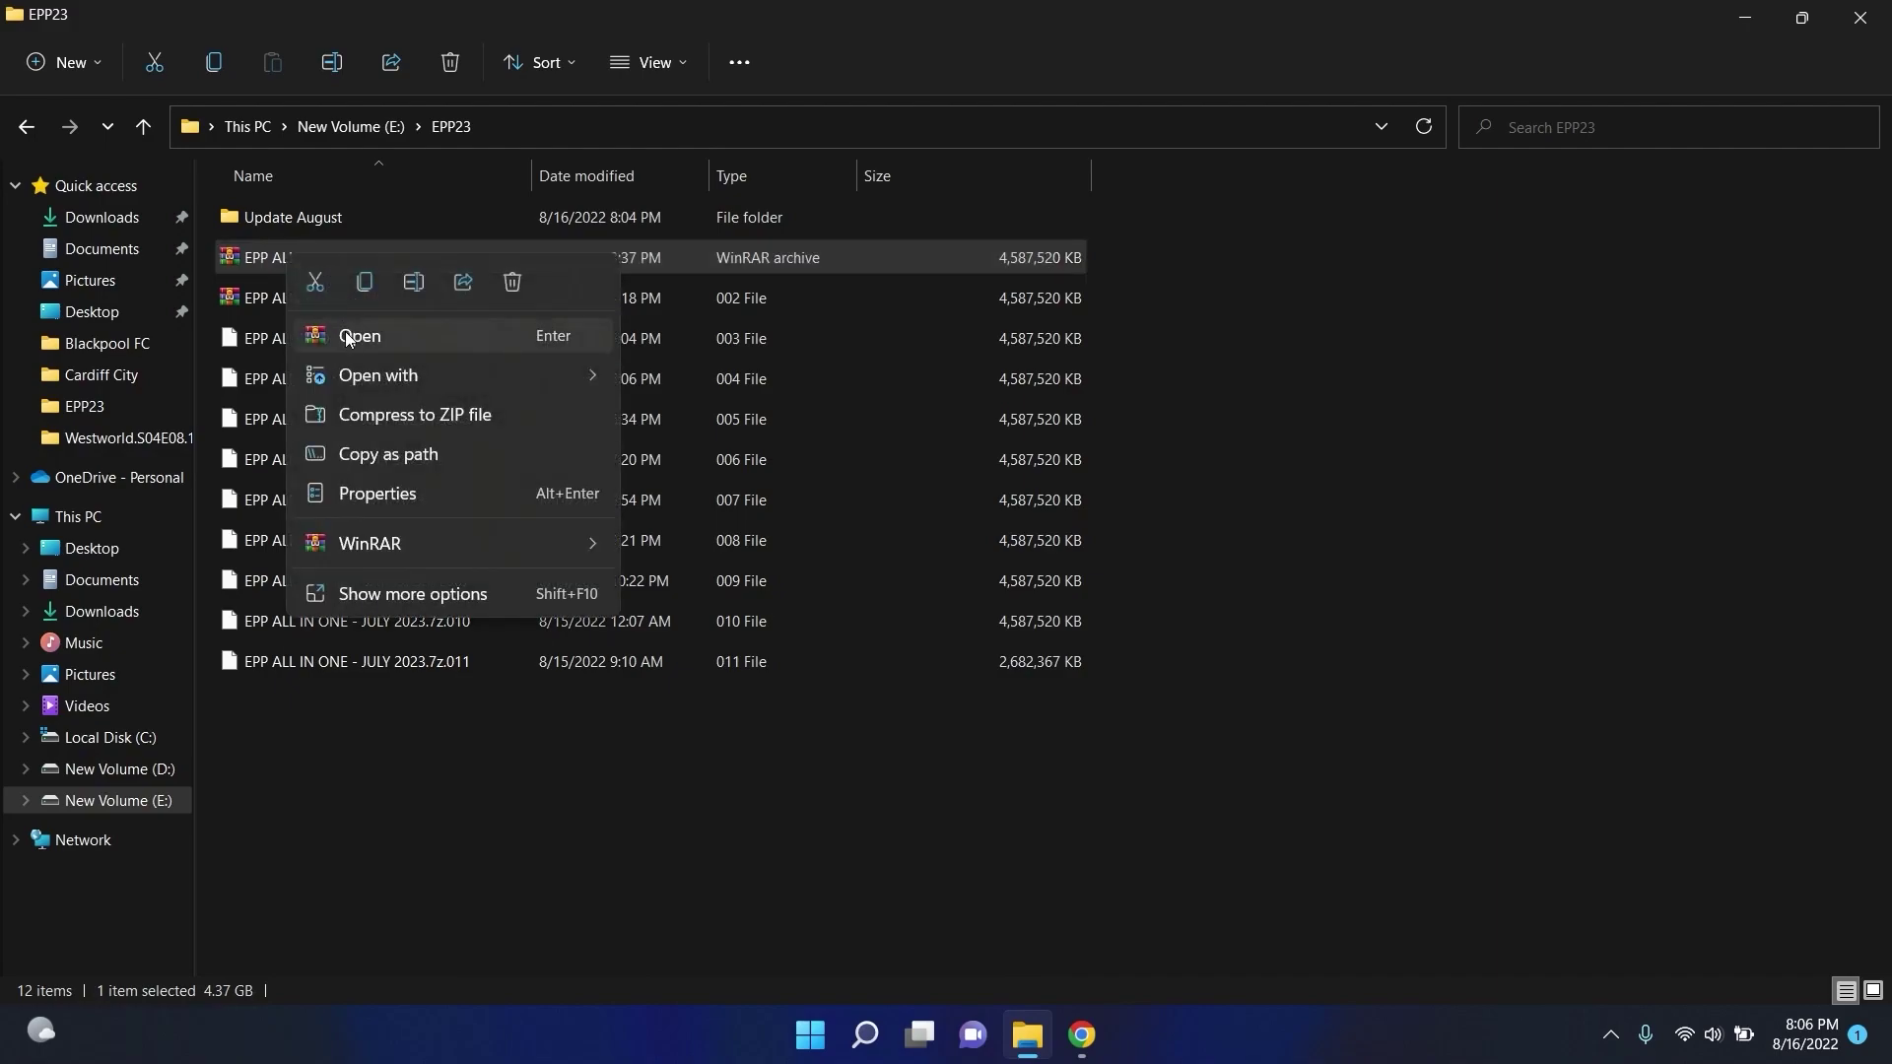
mouse_move(363, 379)
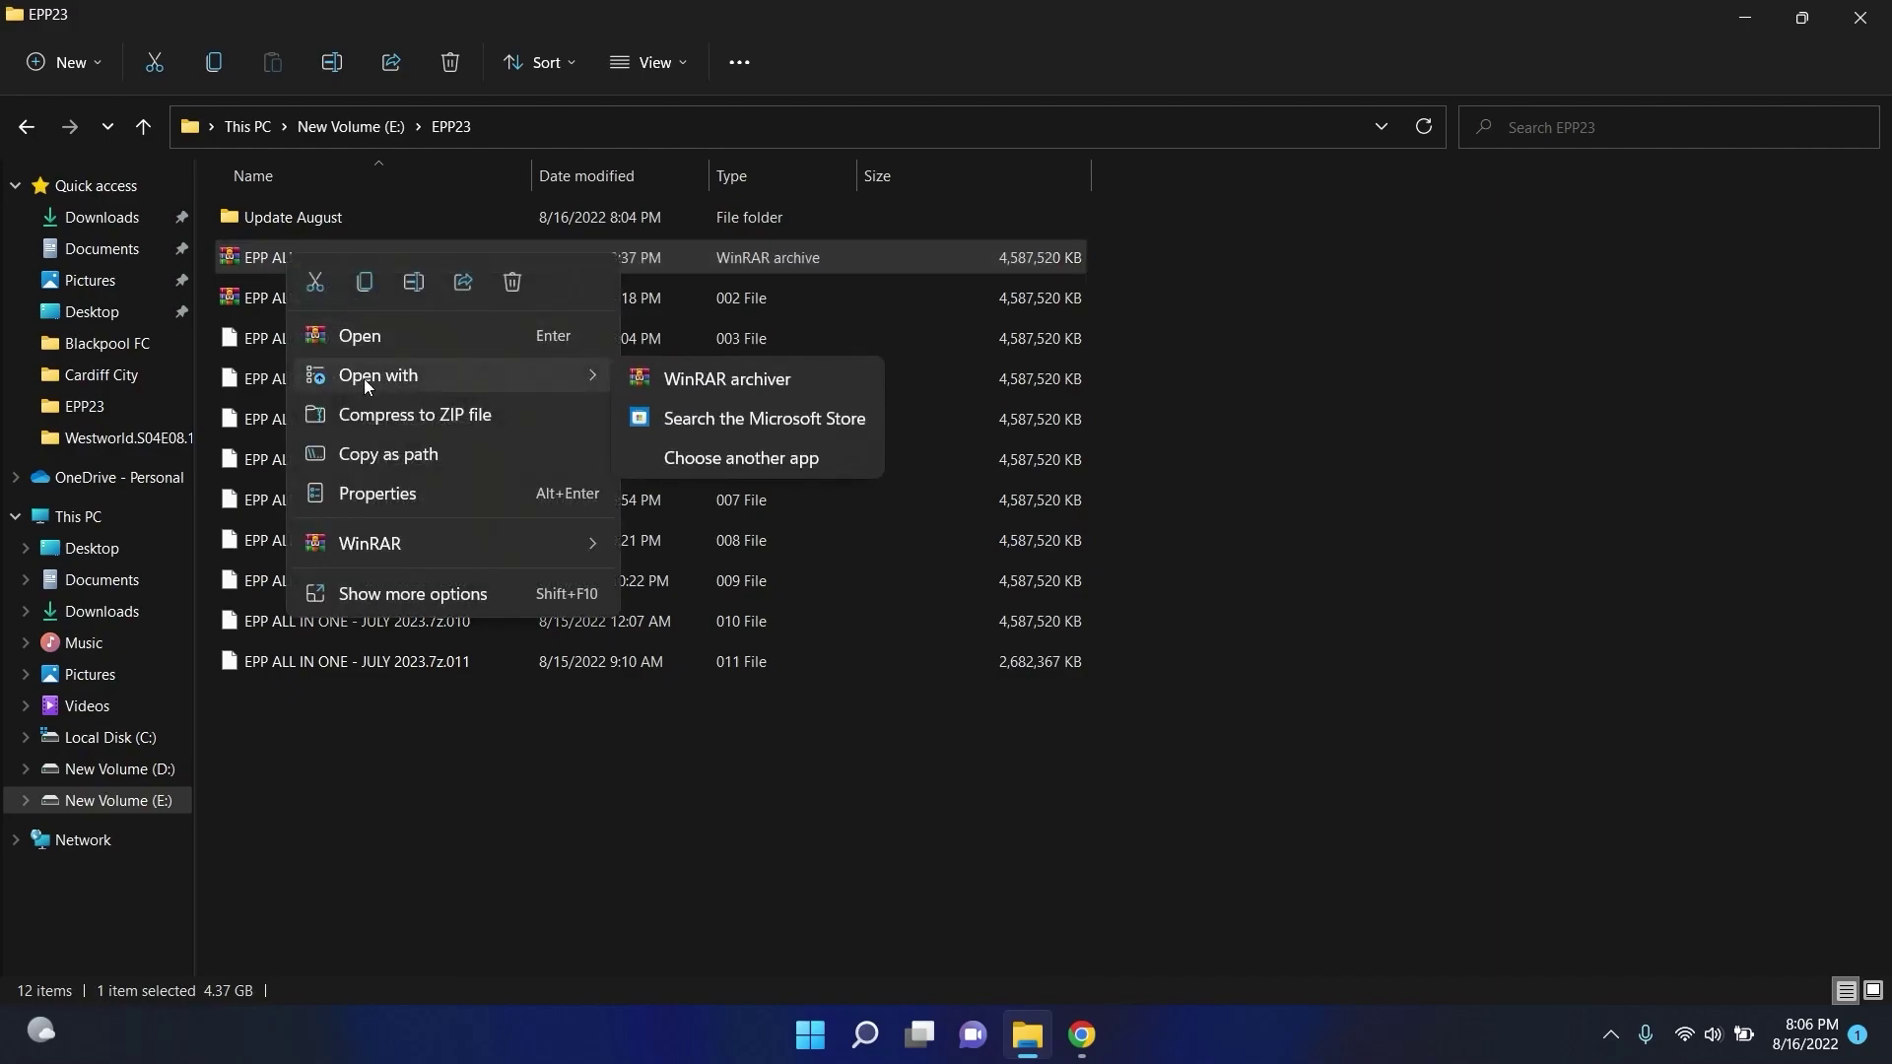
click(707, 379)
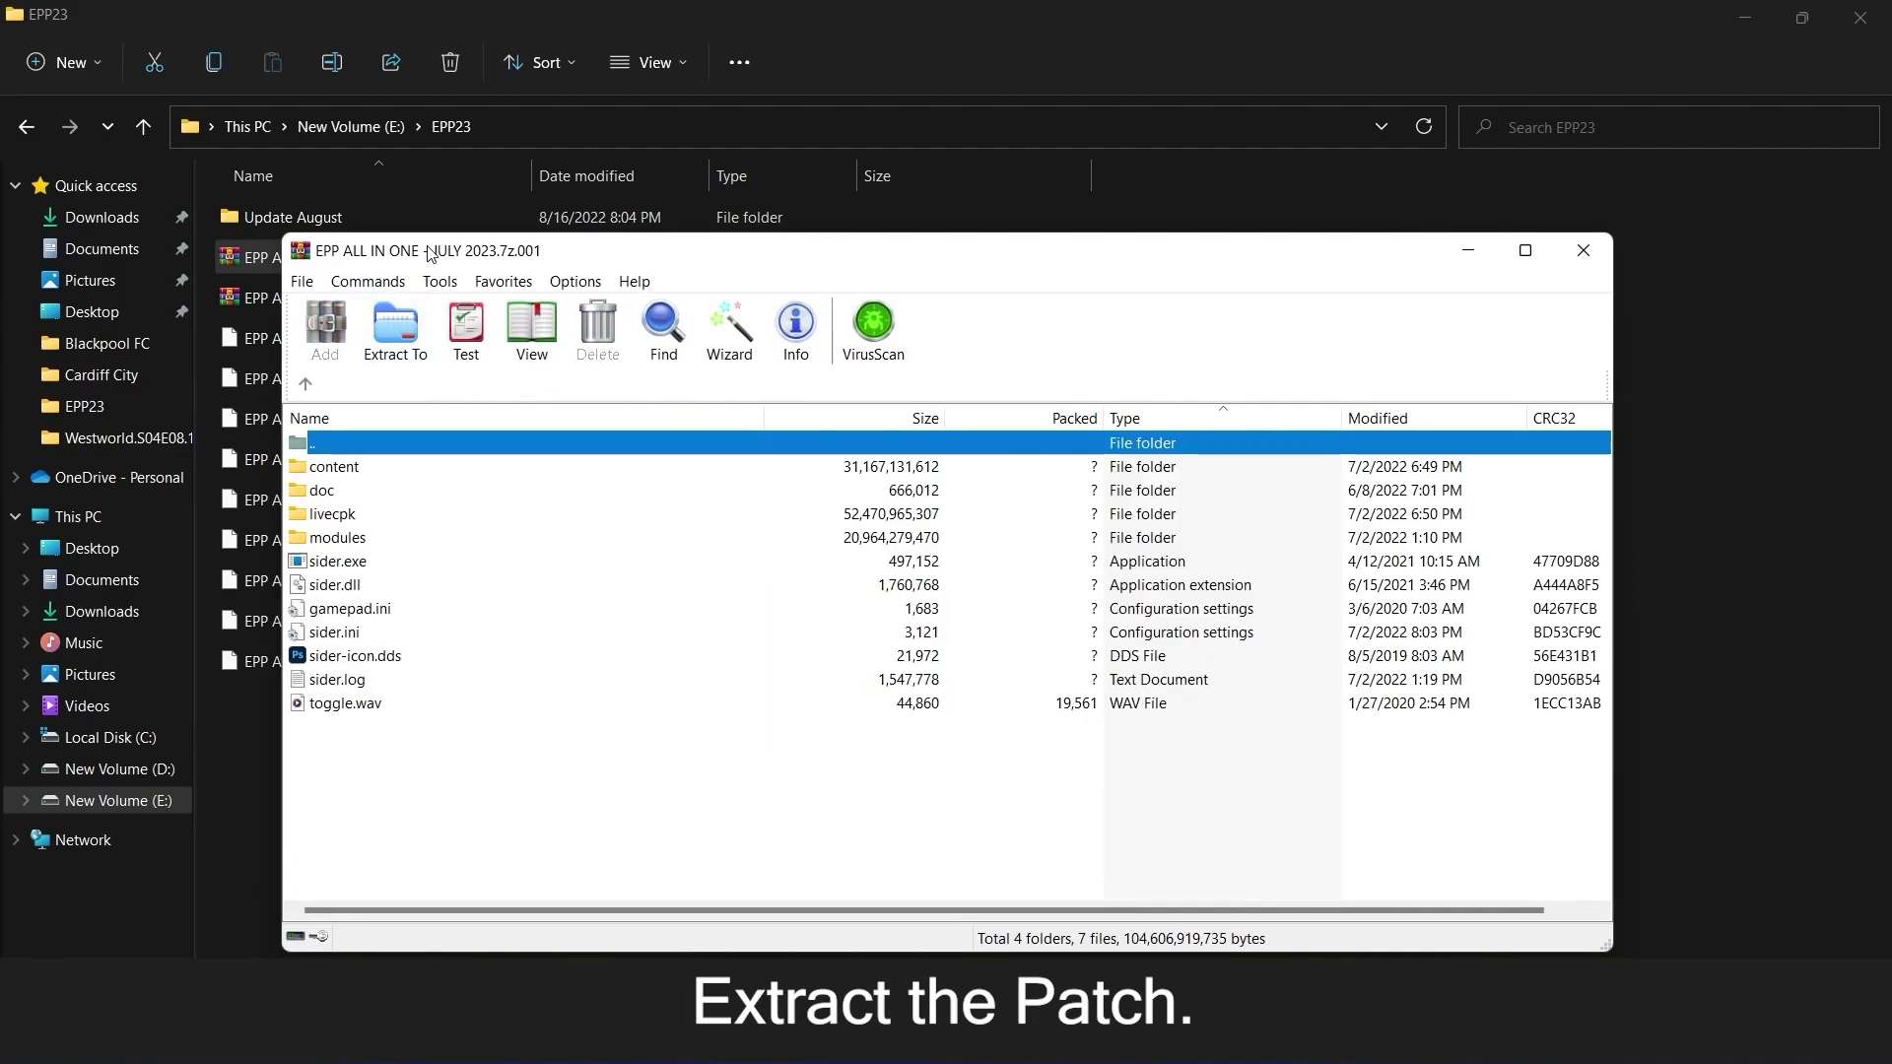
Step: Extract the whole archive to E:\EPP23\EPP ALL IN ONE - JULY 2023.7z with Ask before overwrite, and close WinRAR
drag(430, 252, 533, 194)
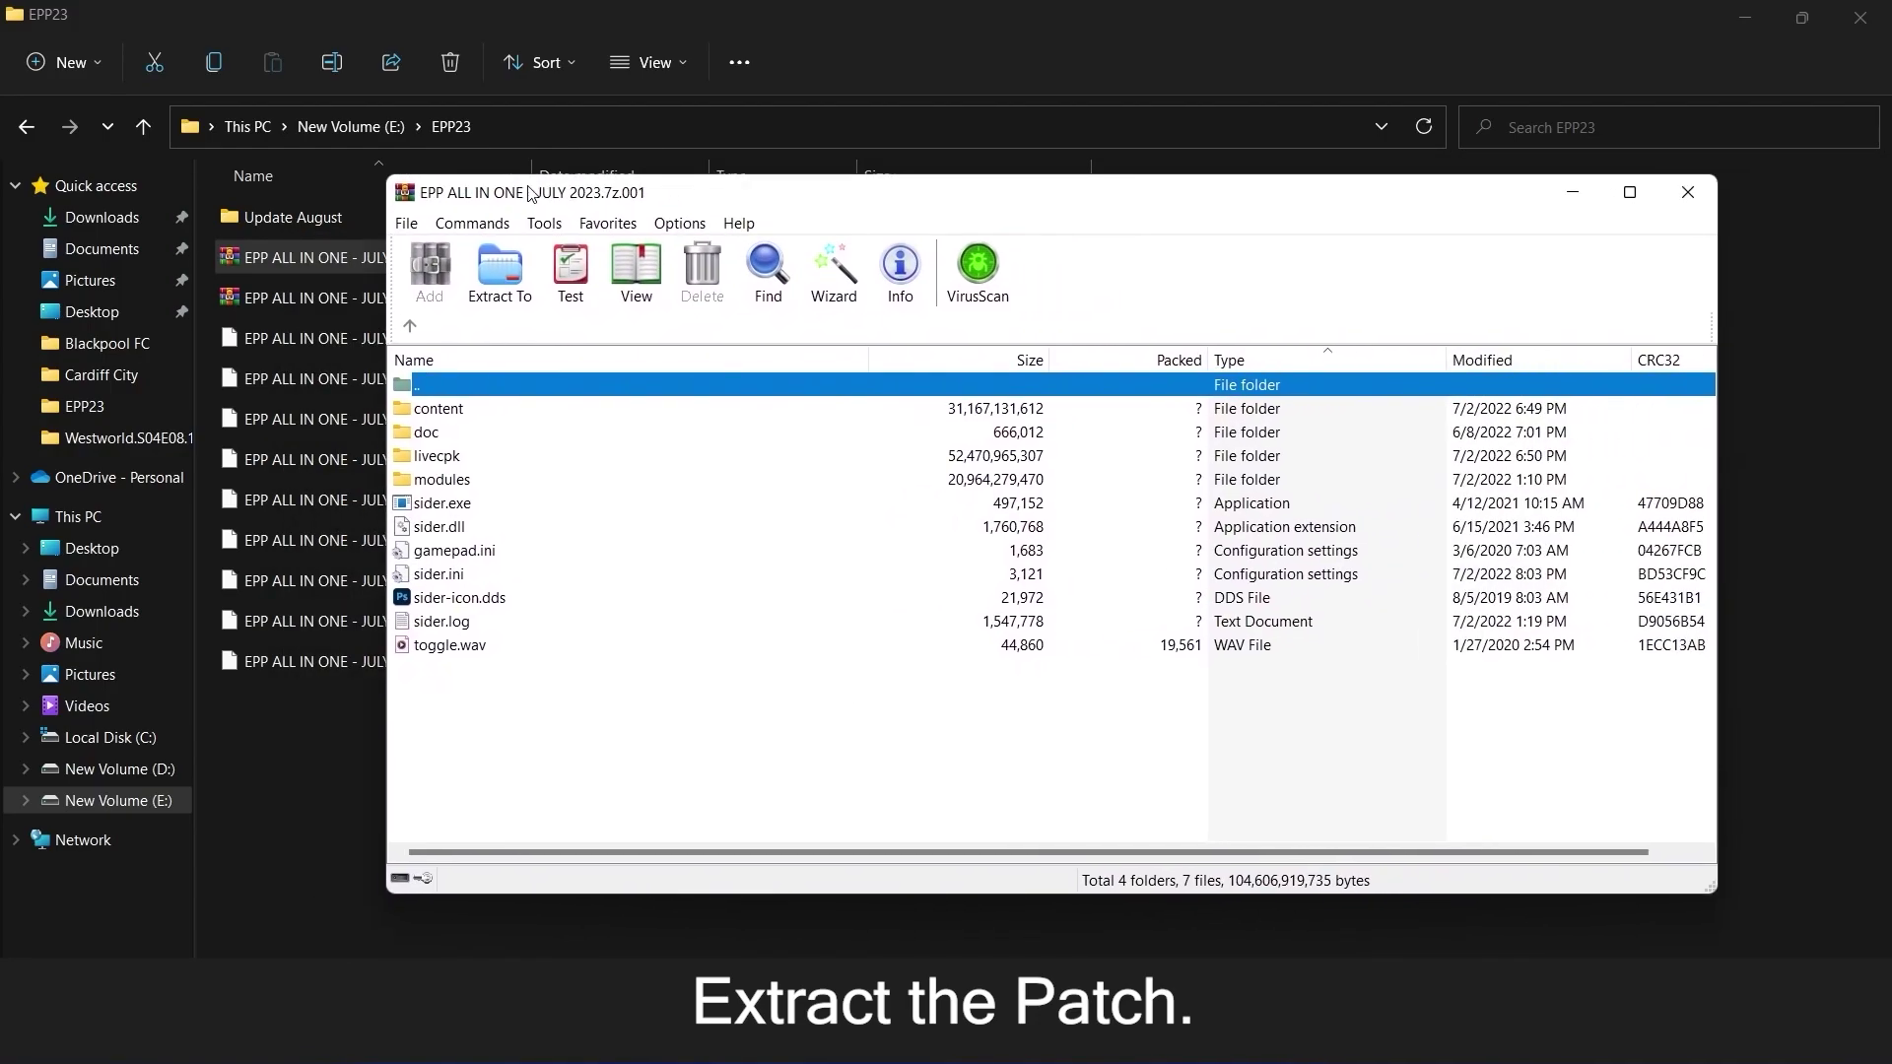
click(499, 276)
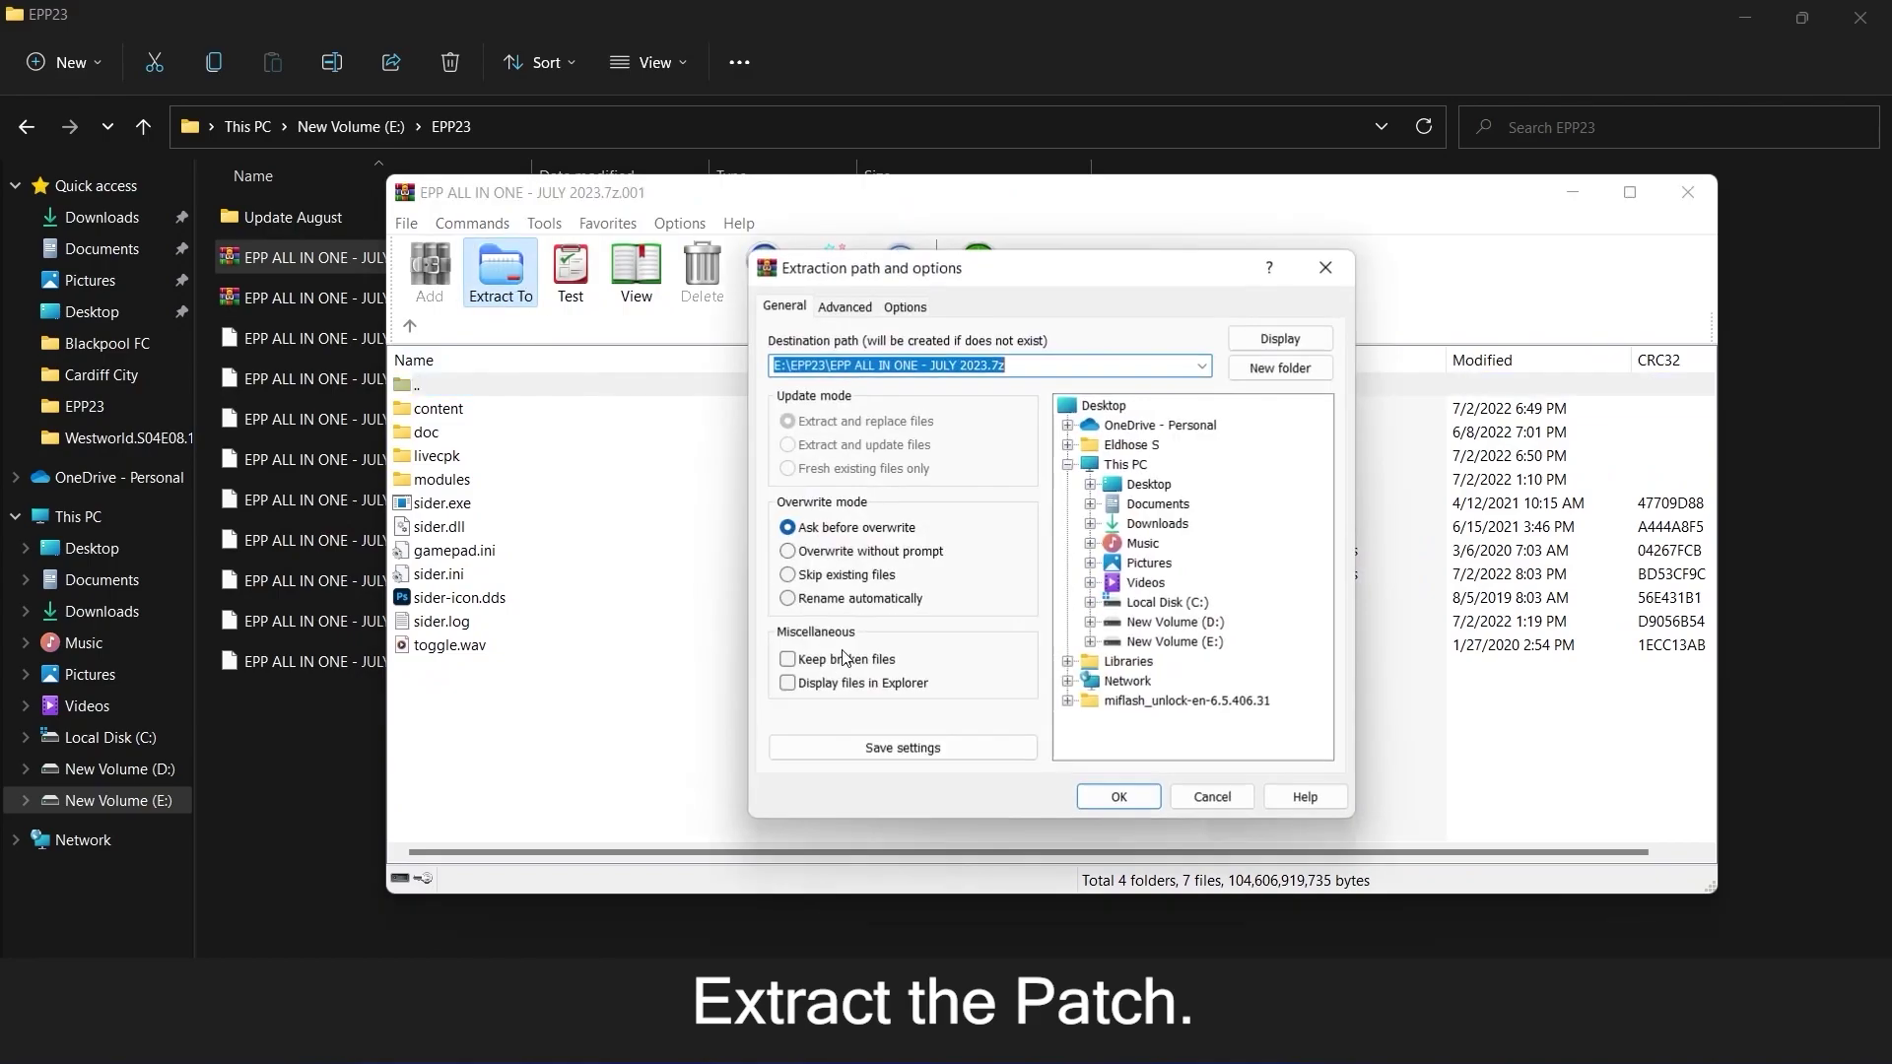
click(1108, 794)
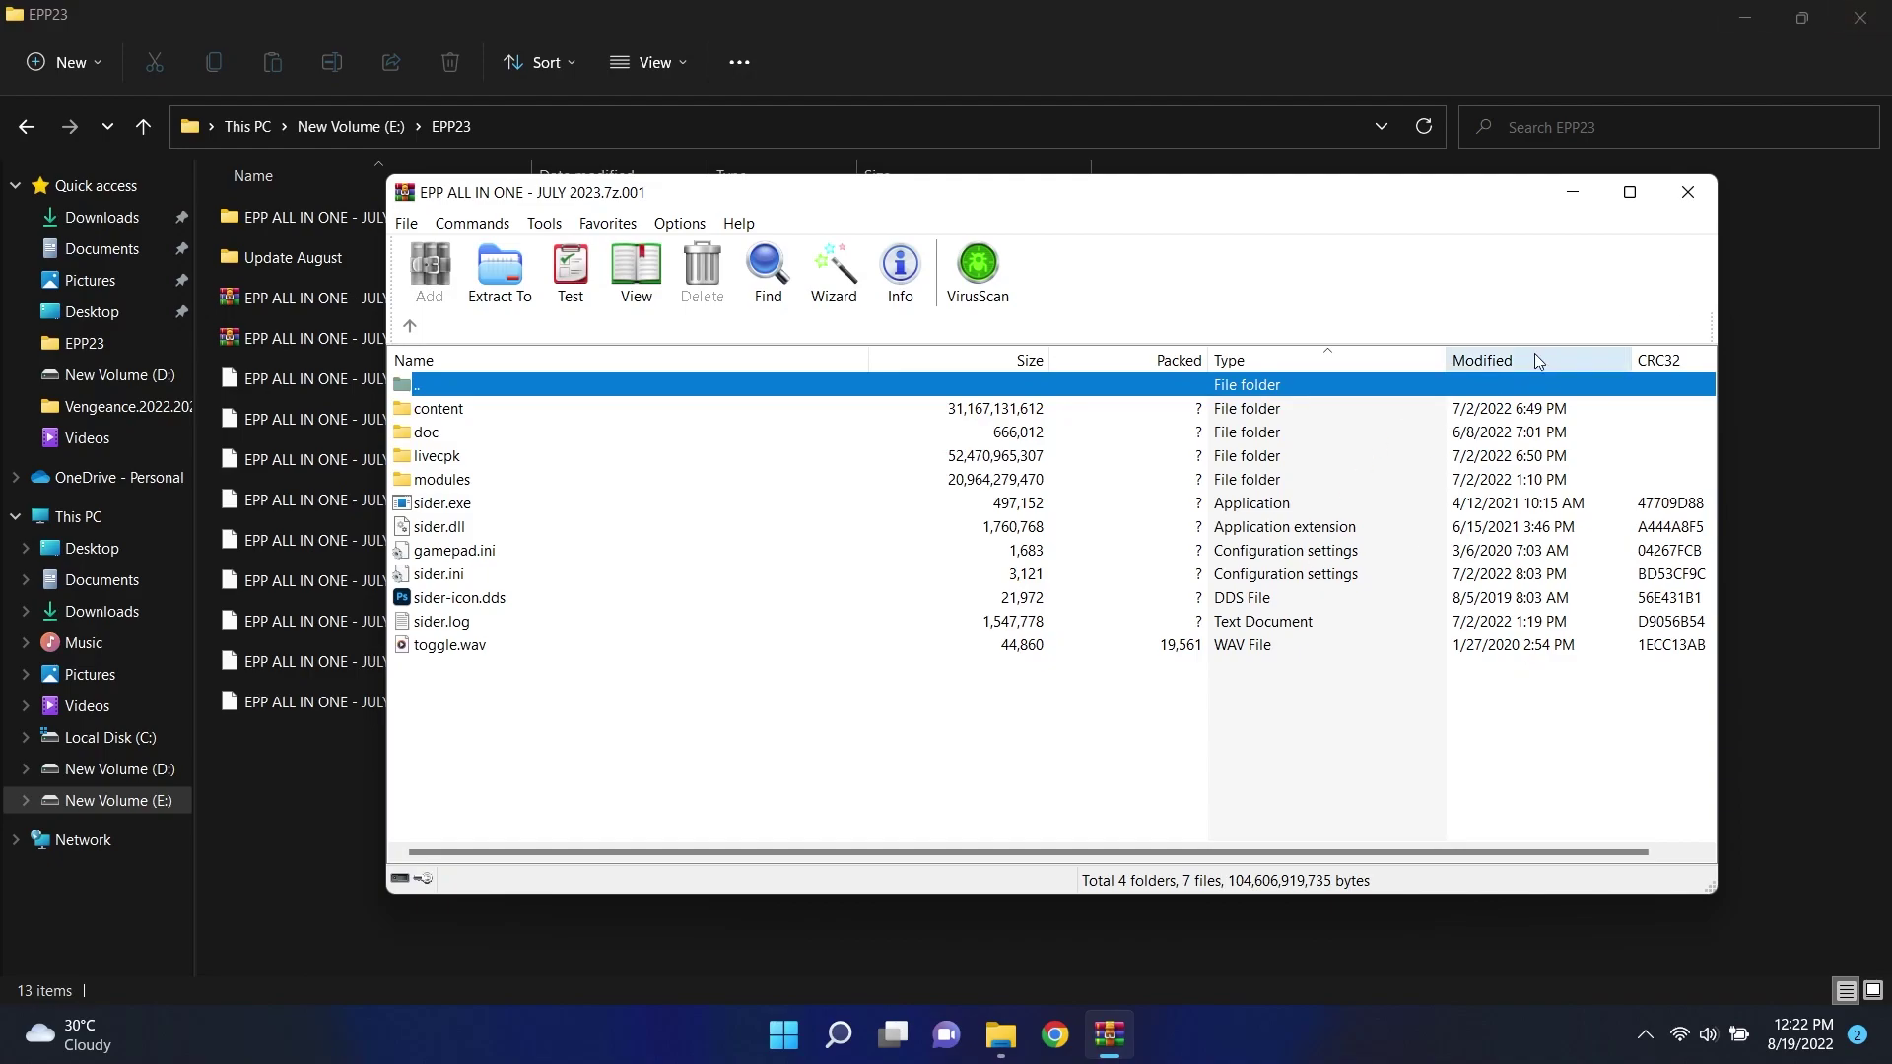
click(1676, 198)
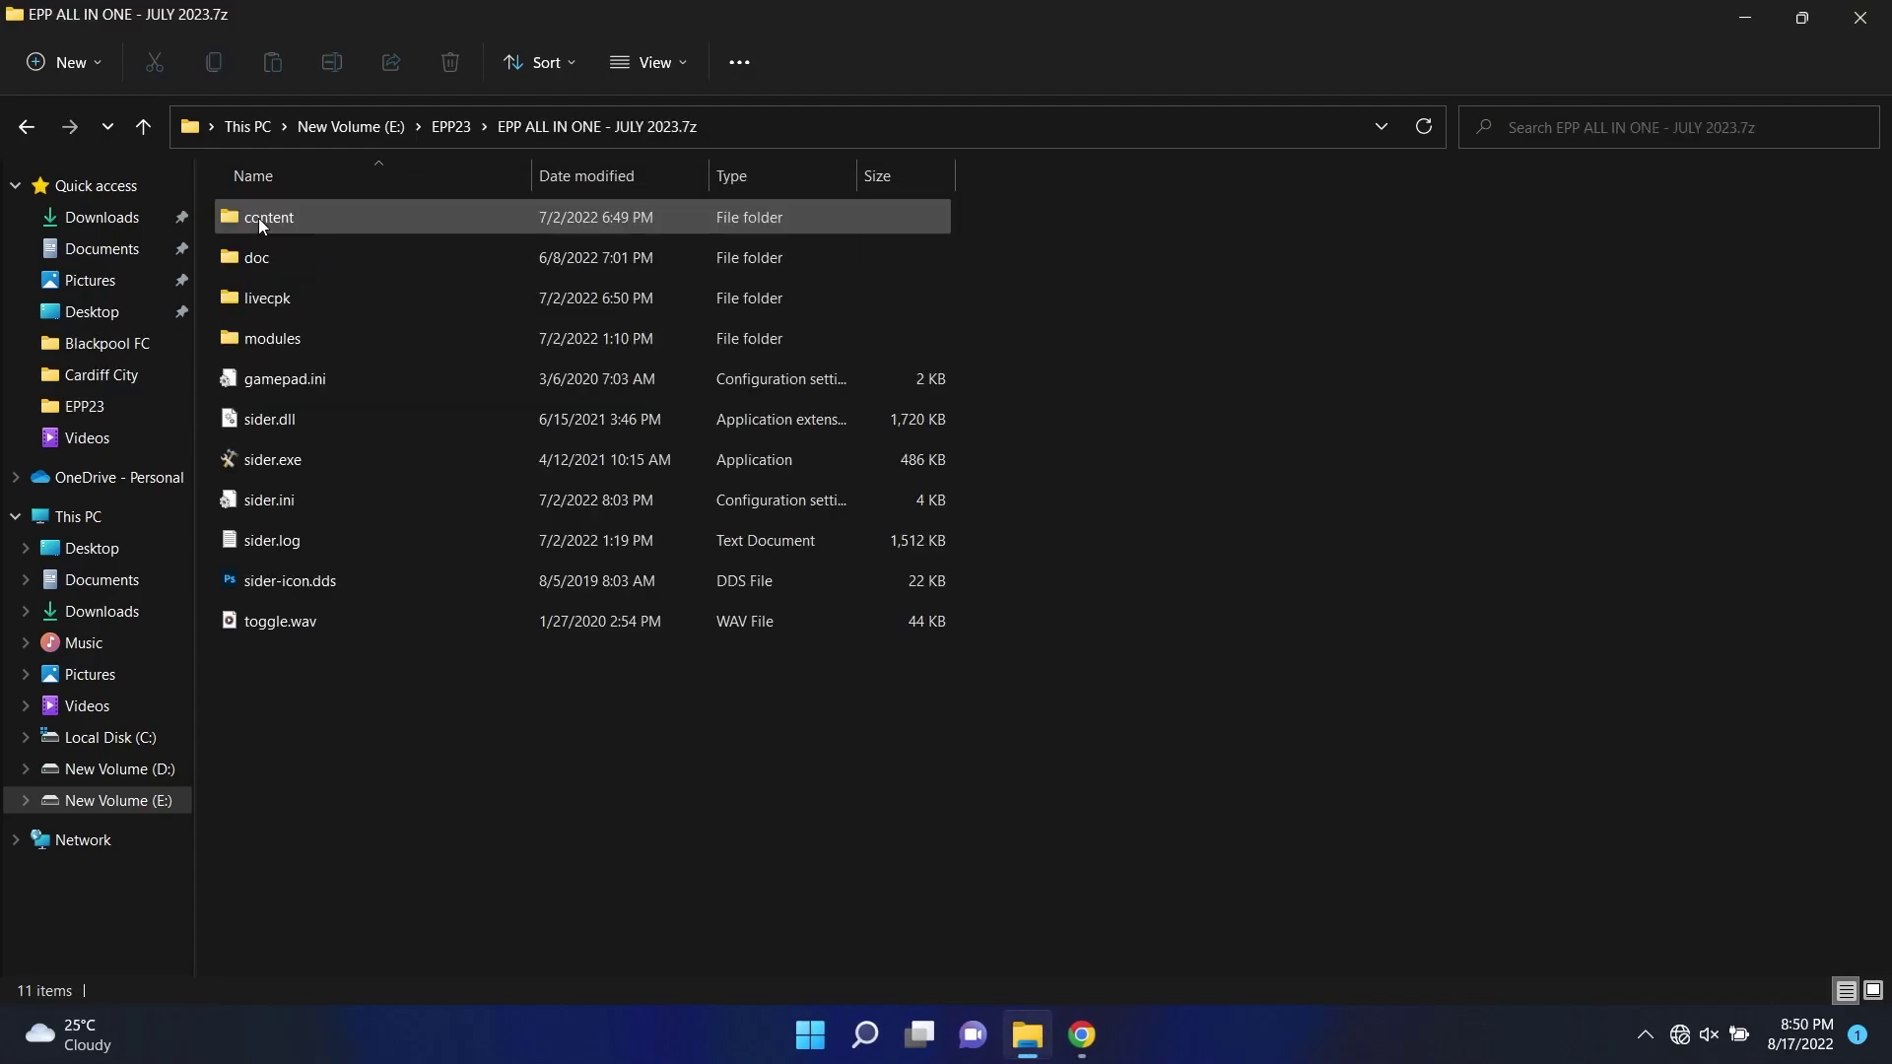
Step: Look over the extracted patch files, then find the EPP 23 August Version 1.1 section on the patch page in Chrome
drag(338, 755, 315, 202)
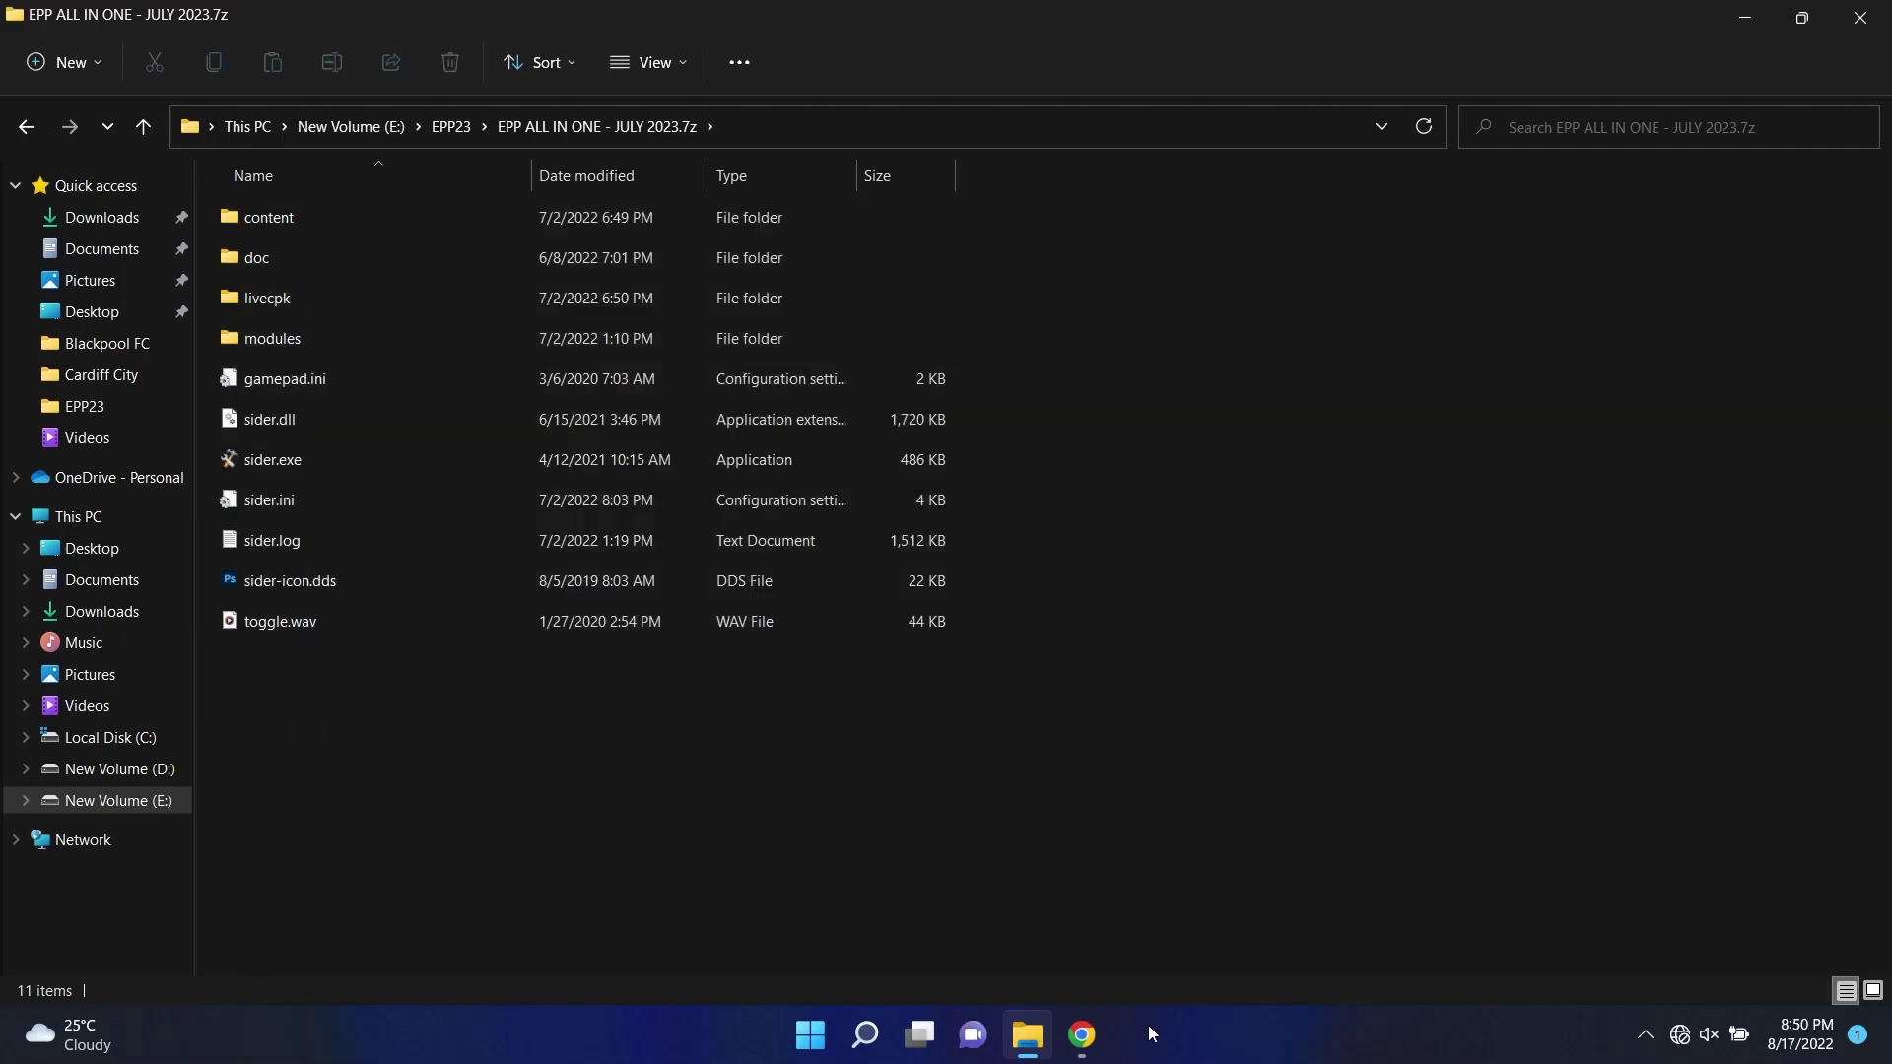
click(1082, 1035)
scroll(578, 676, up, 8)
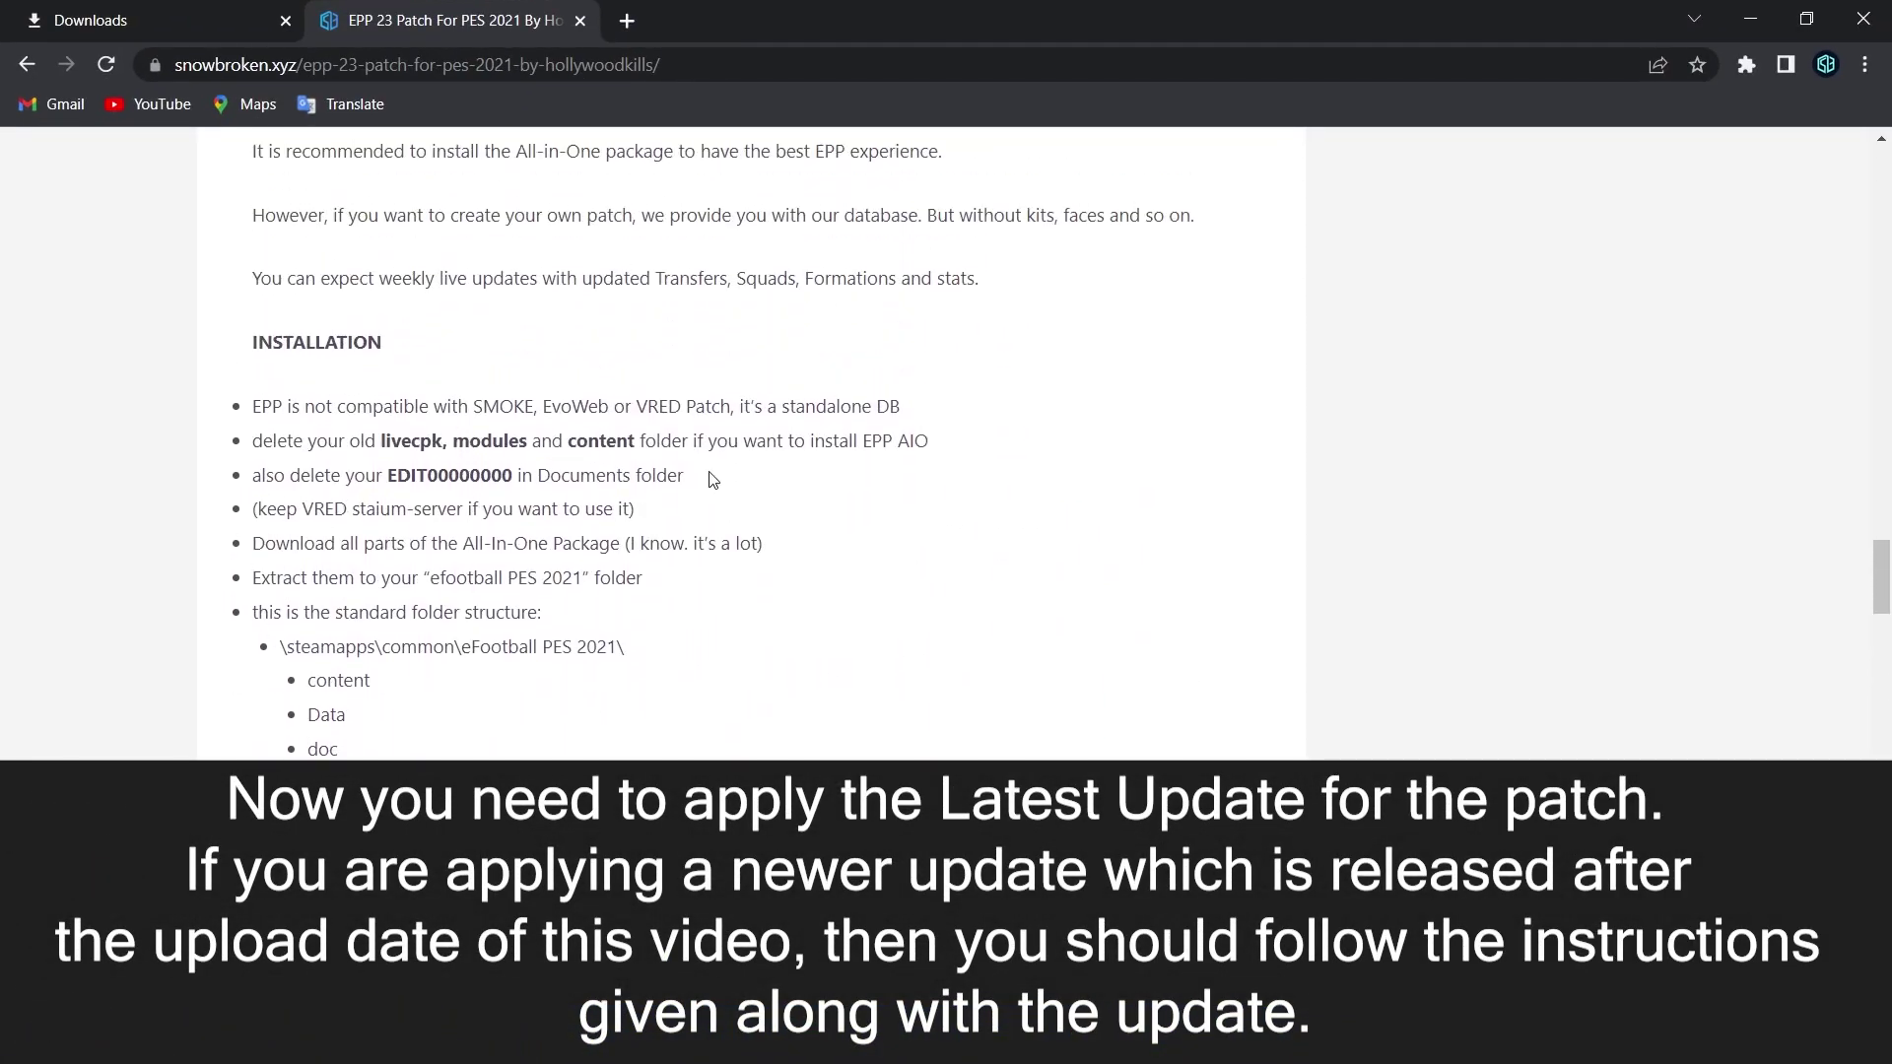
scroll(484, 730, down, 3)
scroll(547, 710, up, 1)
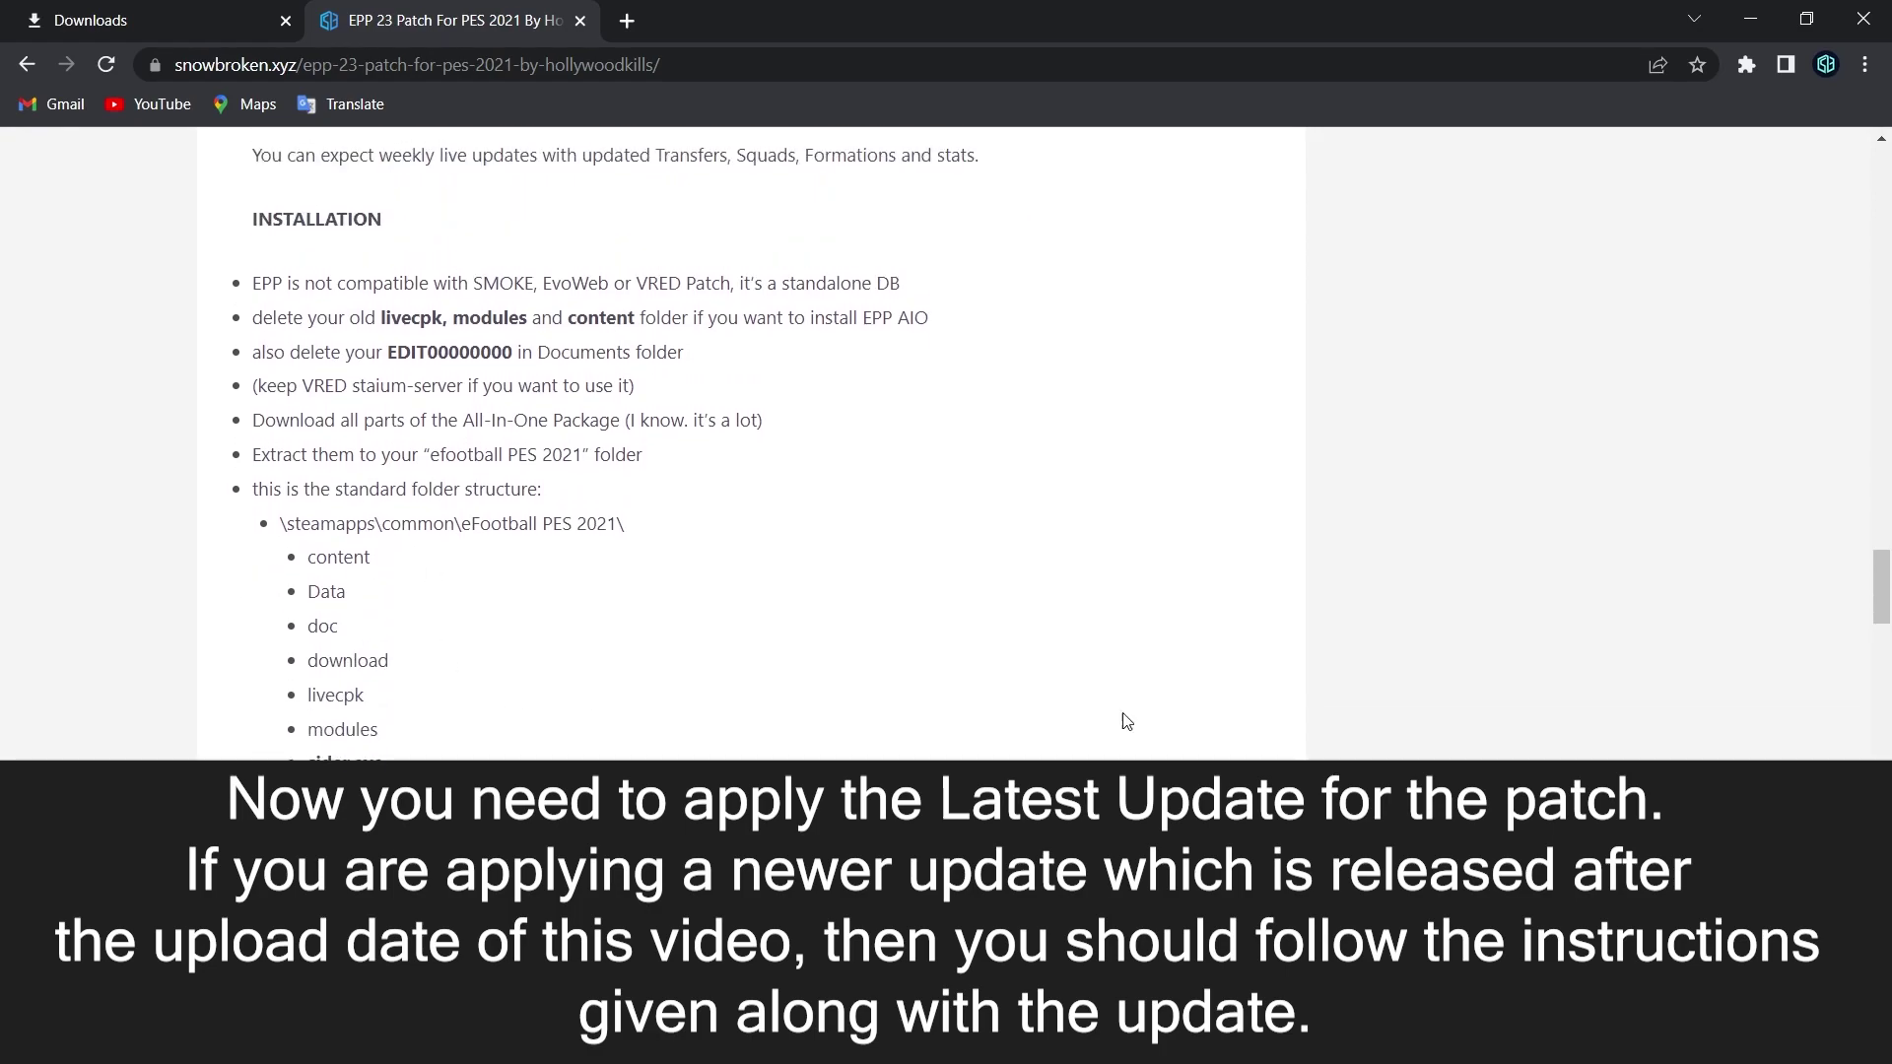
scroll(521, 390, down, 8)
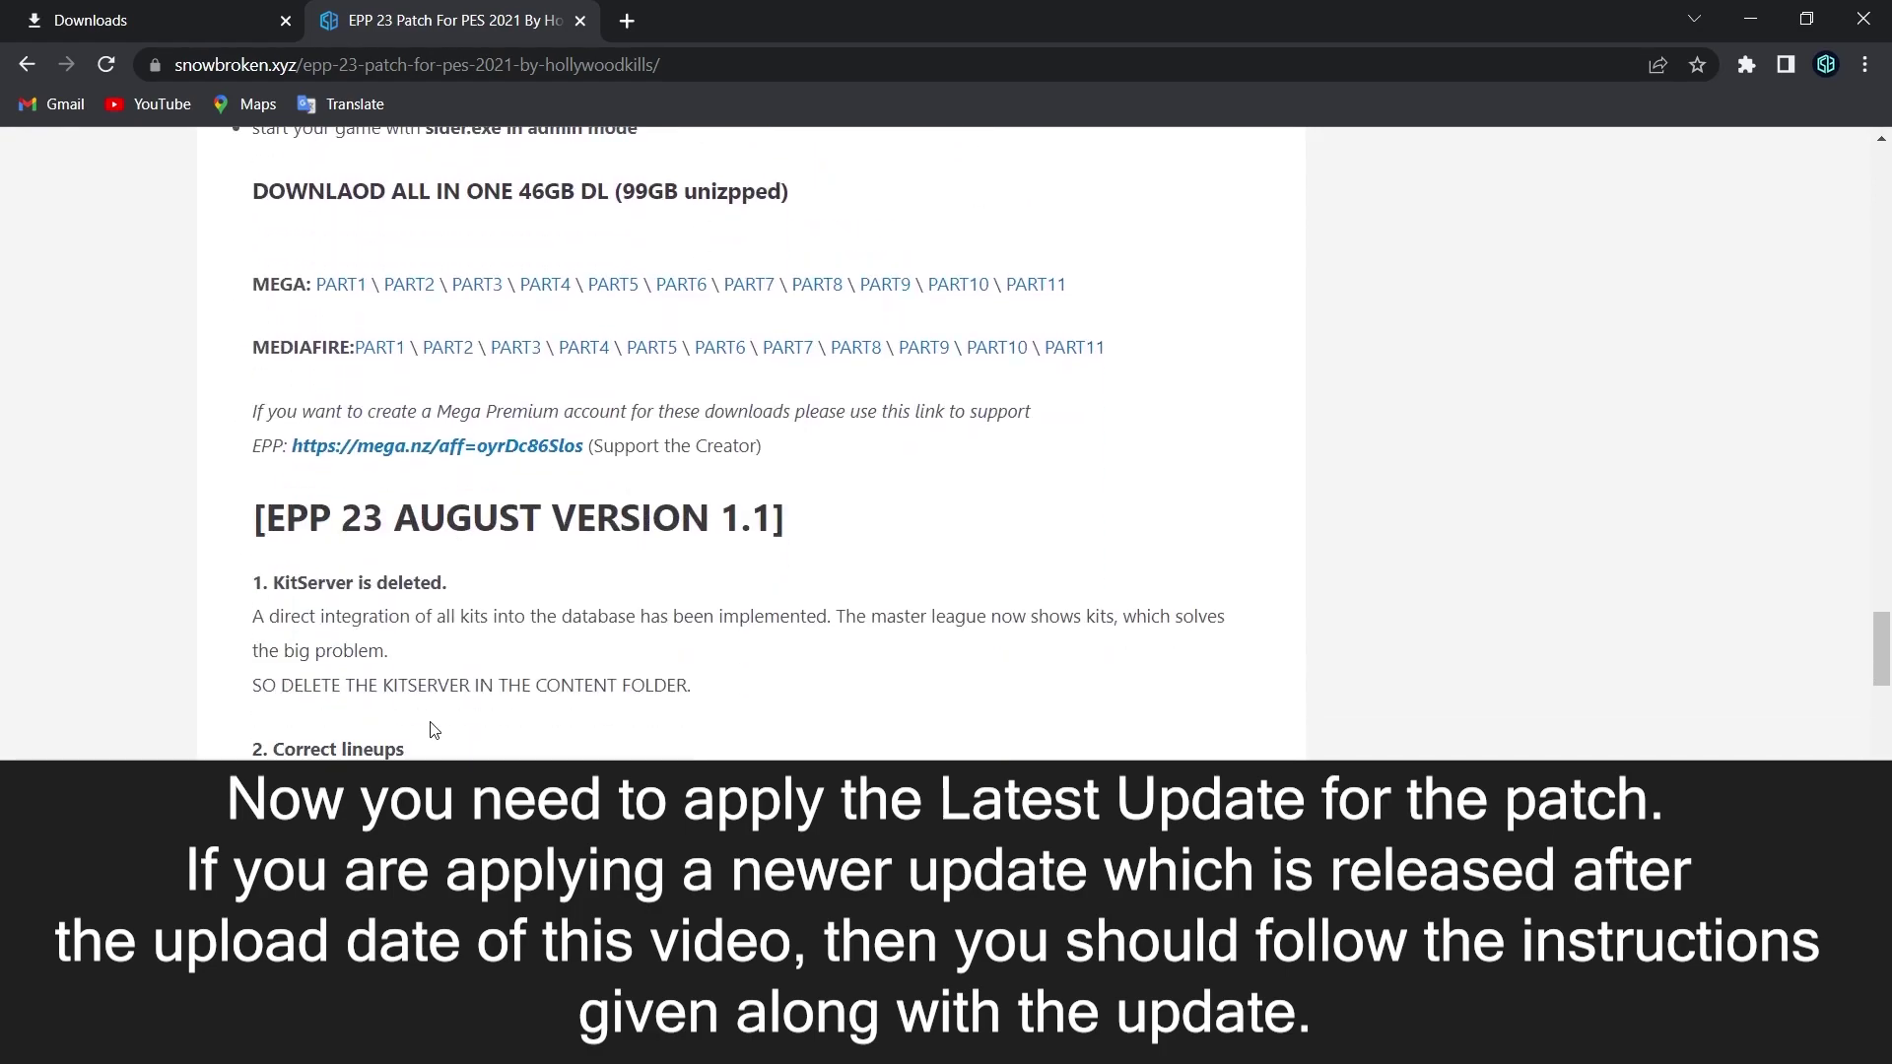
drag(228, 388, 814, 413)
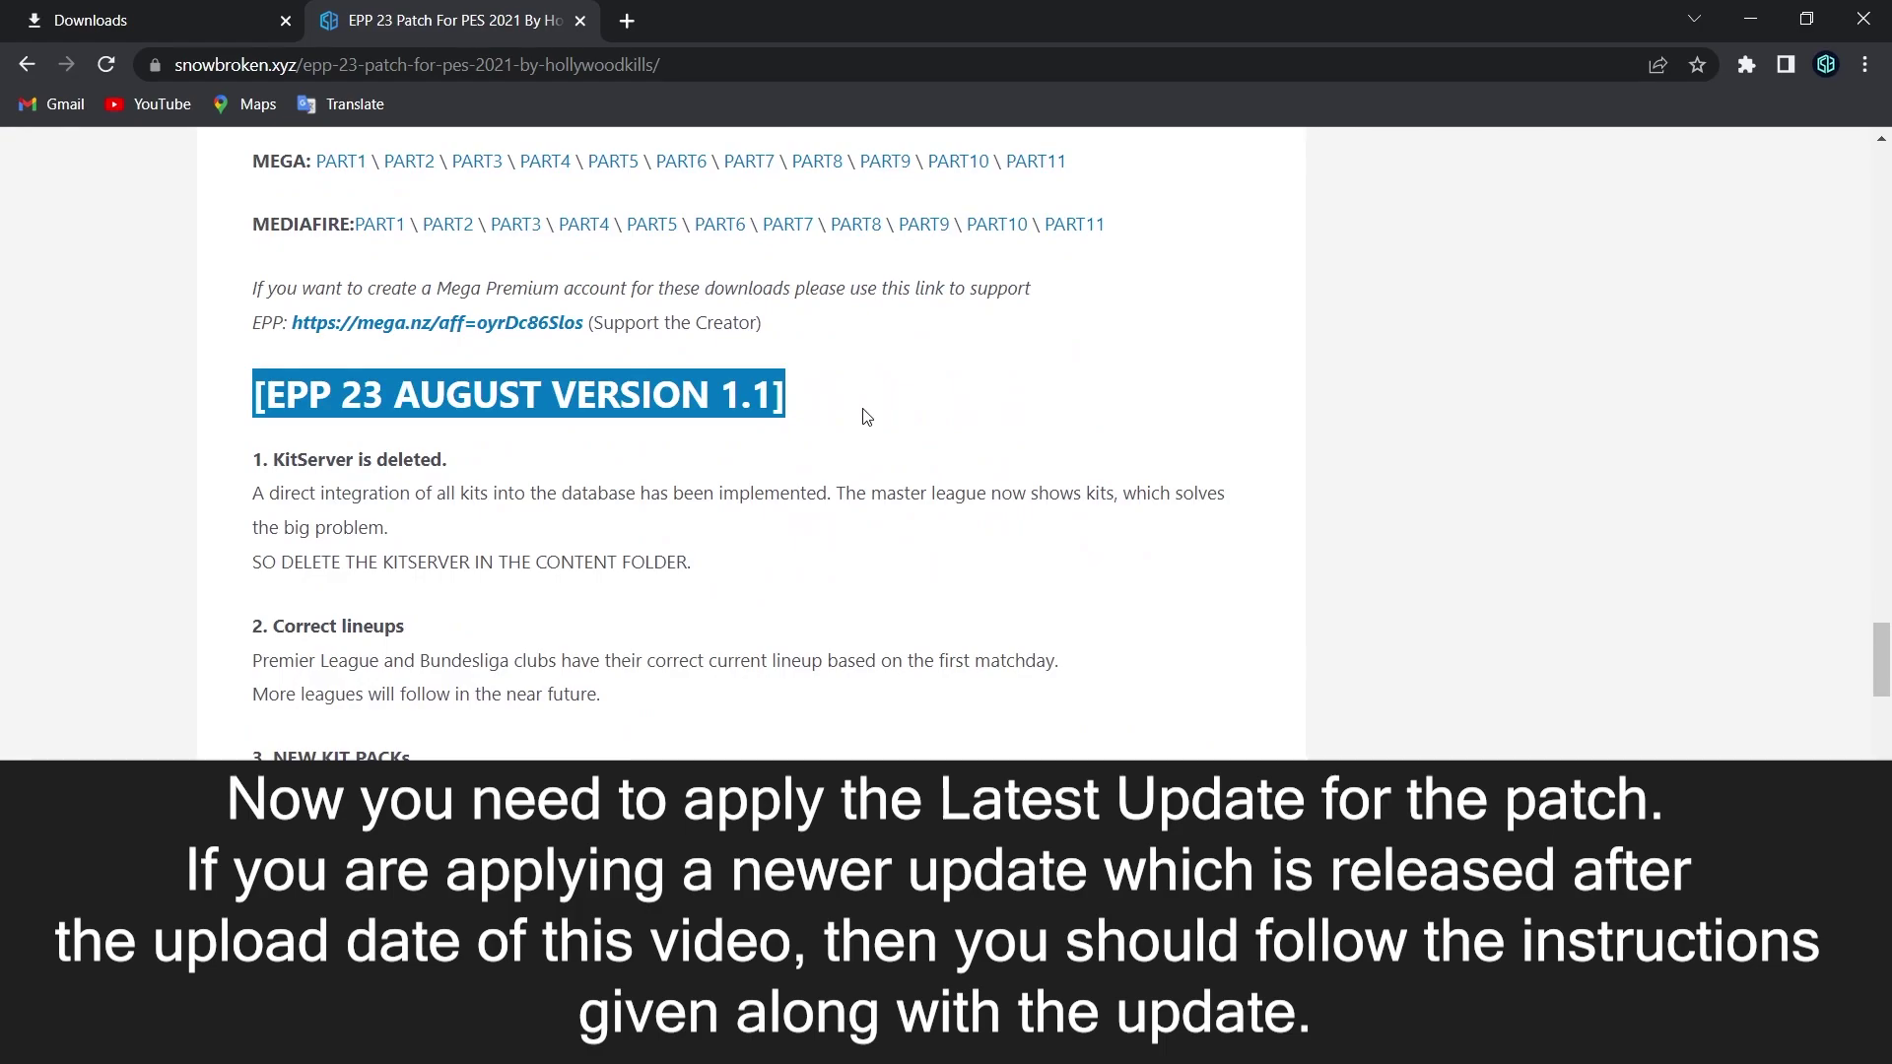
click(649, 554)
Step: Read the August update's download section and installation notes, focusing on the instruction to delete KitServer in content
scroll(649, 555, down, 13)
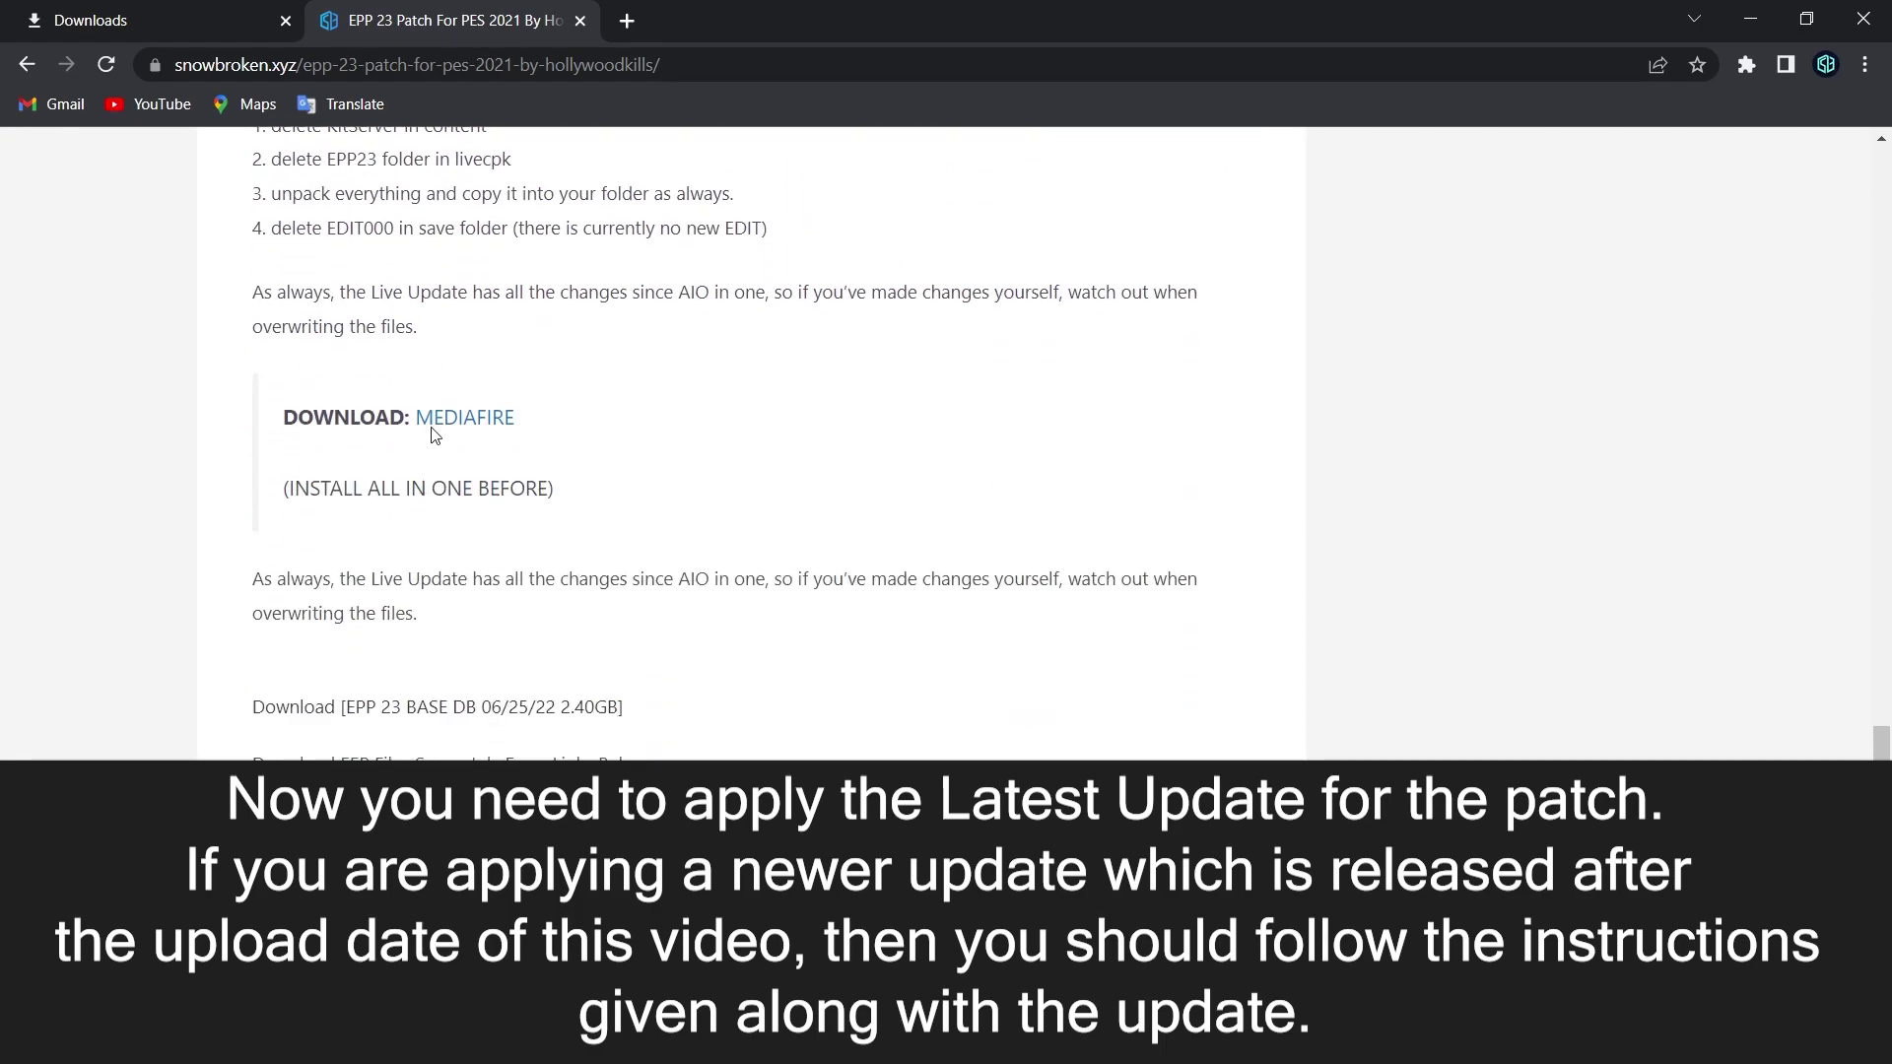
scroll(469, 478, up, 6)
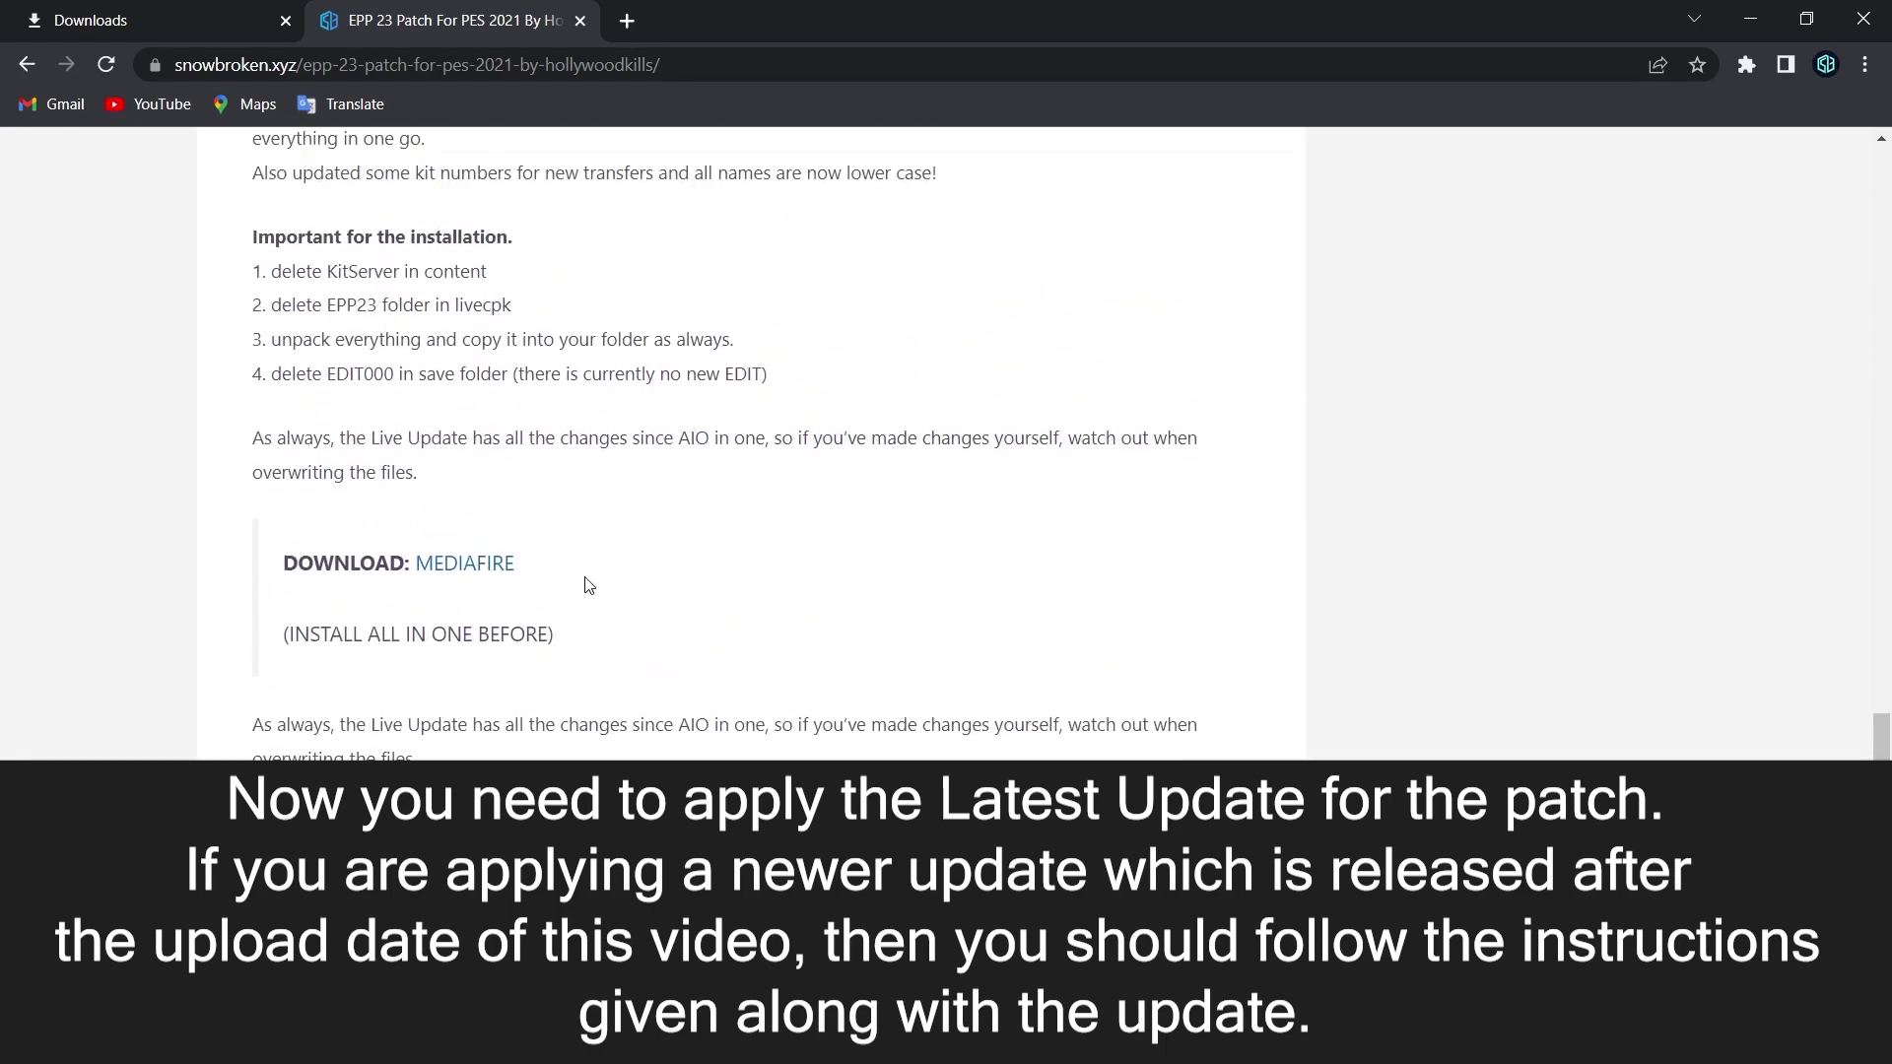
scroll(346, 651, down, 3)
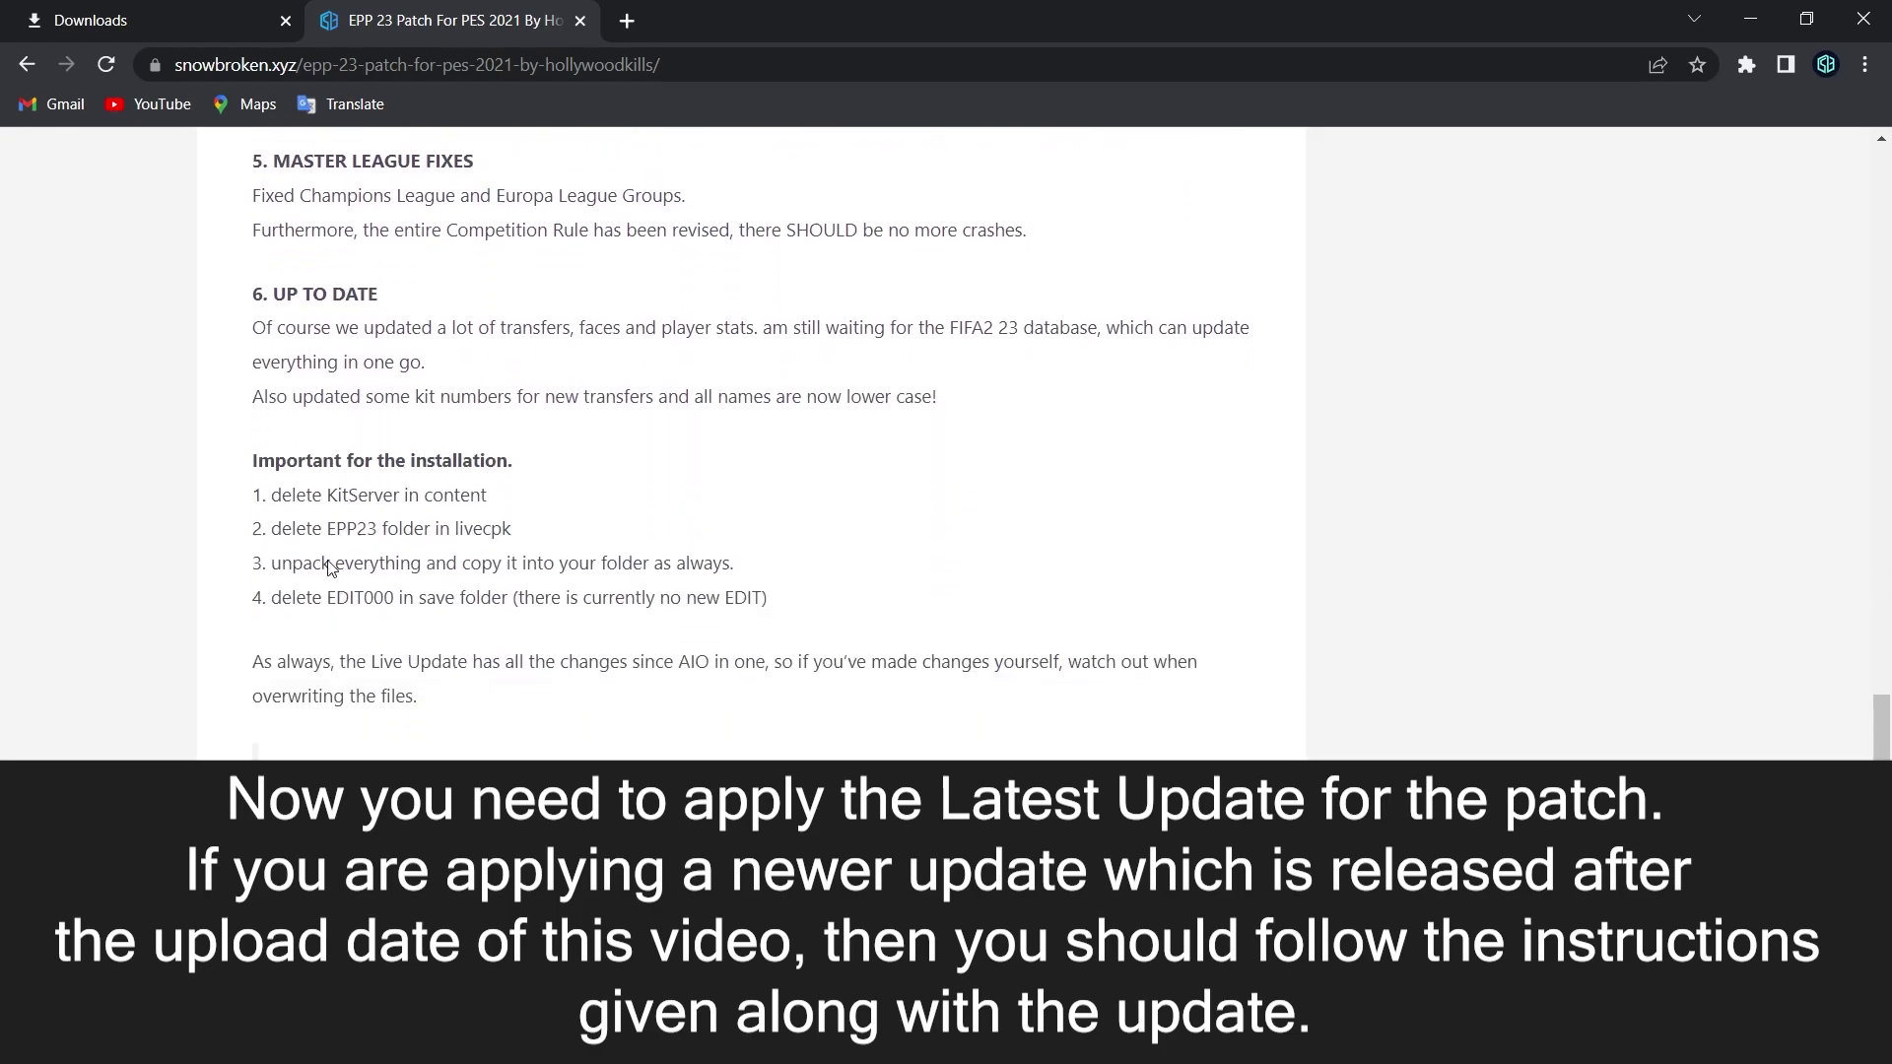
scroll(818, 611, down, 4)
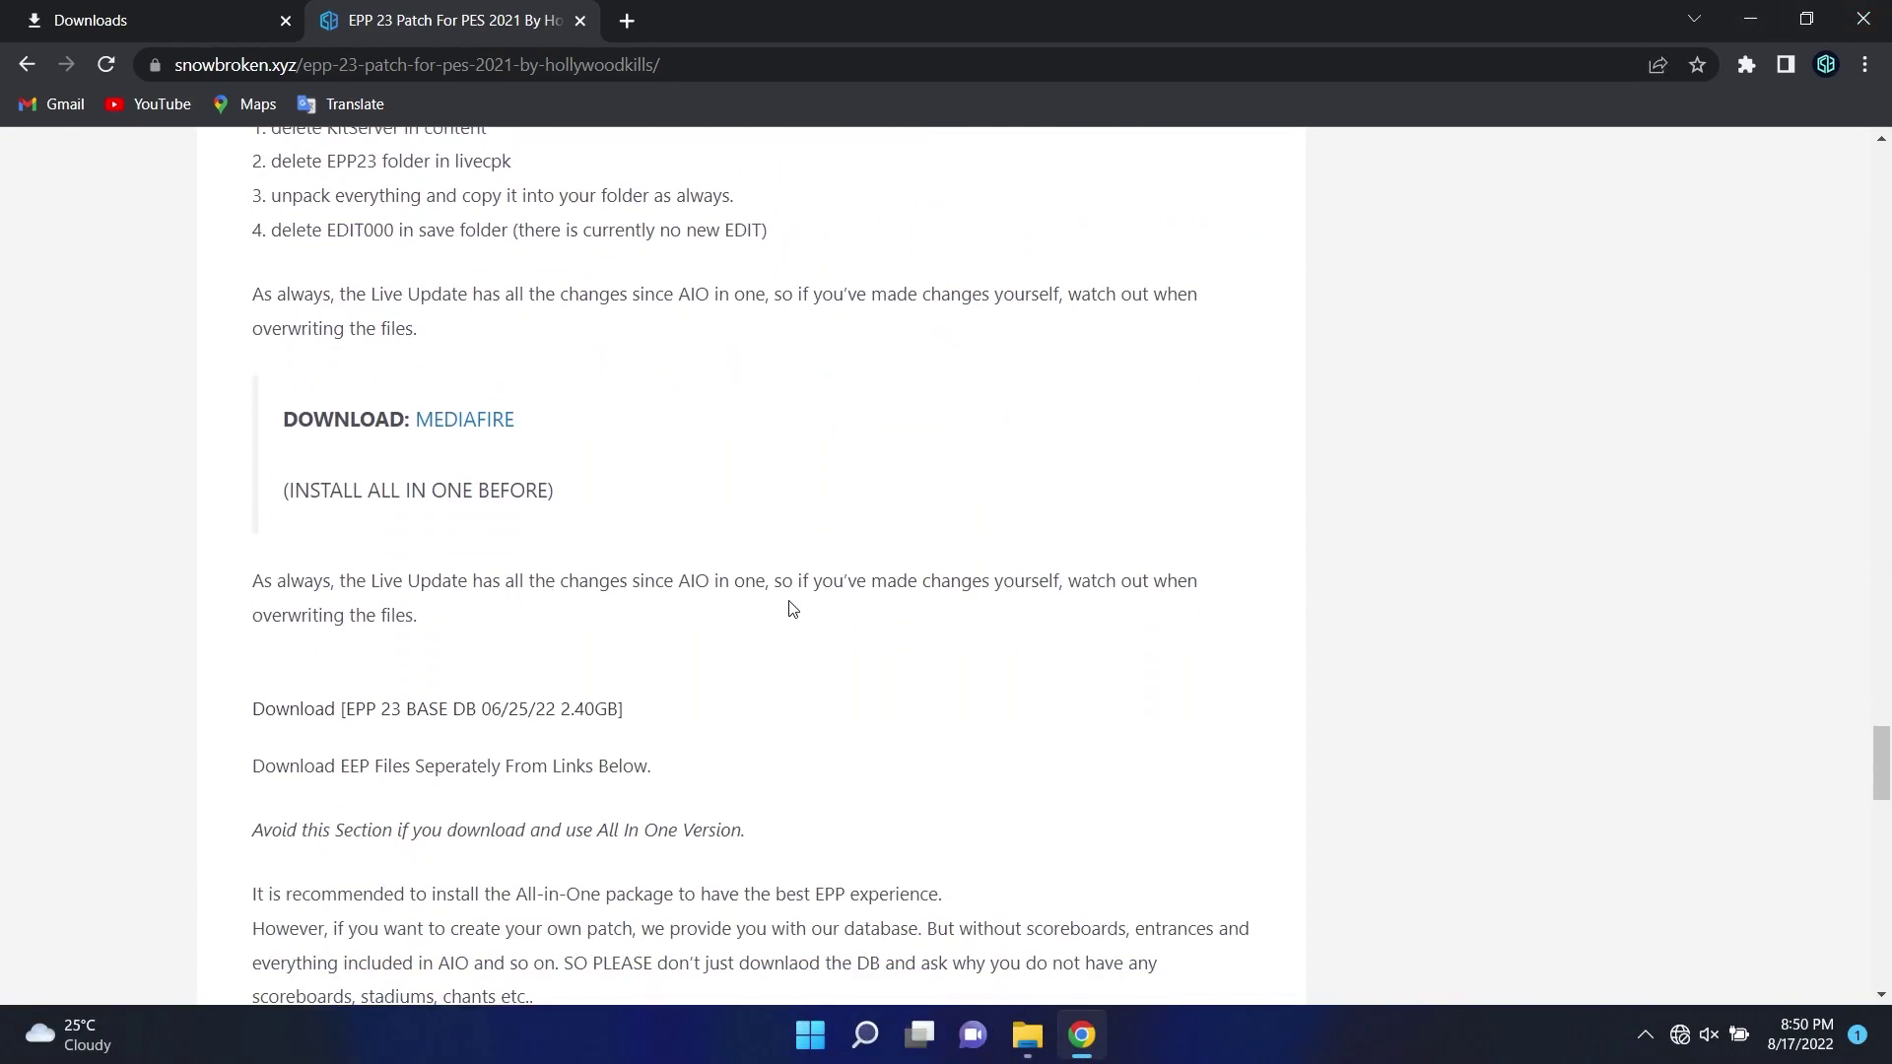
scroll(648, 633, up, 5)
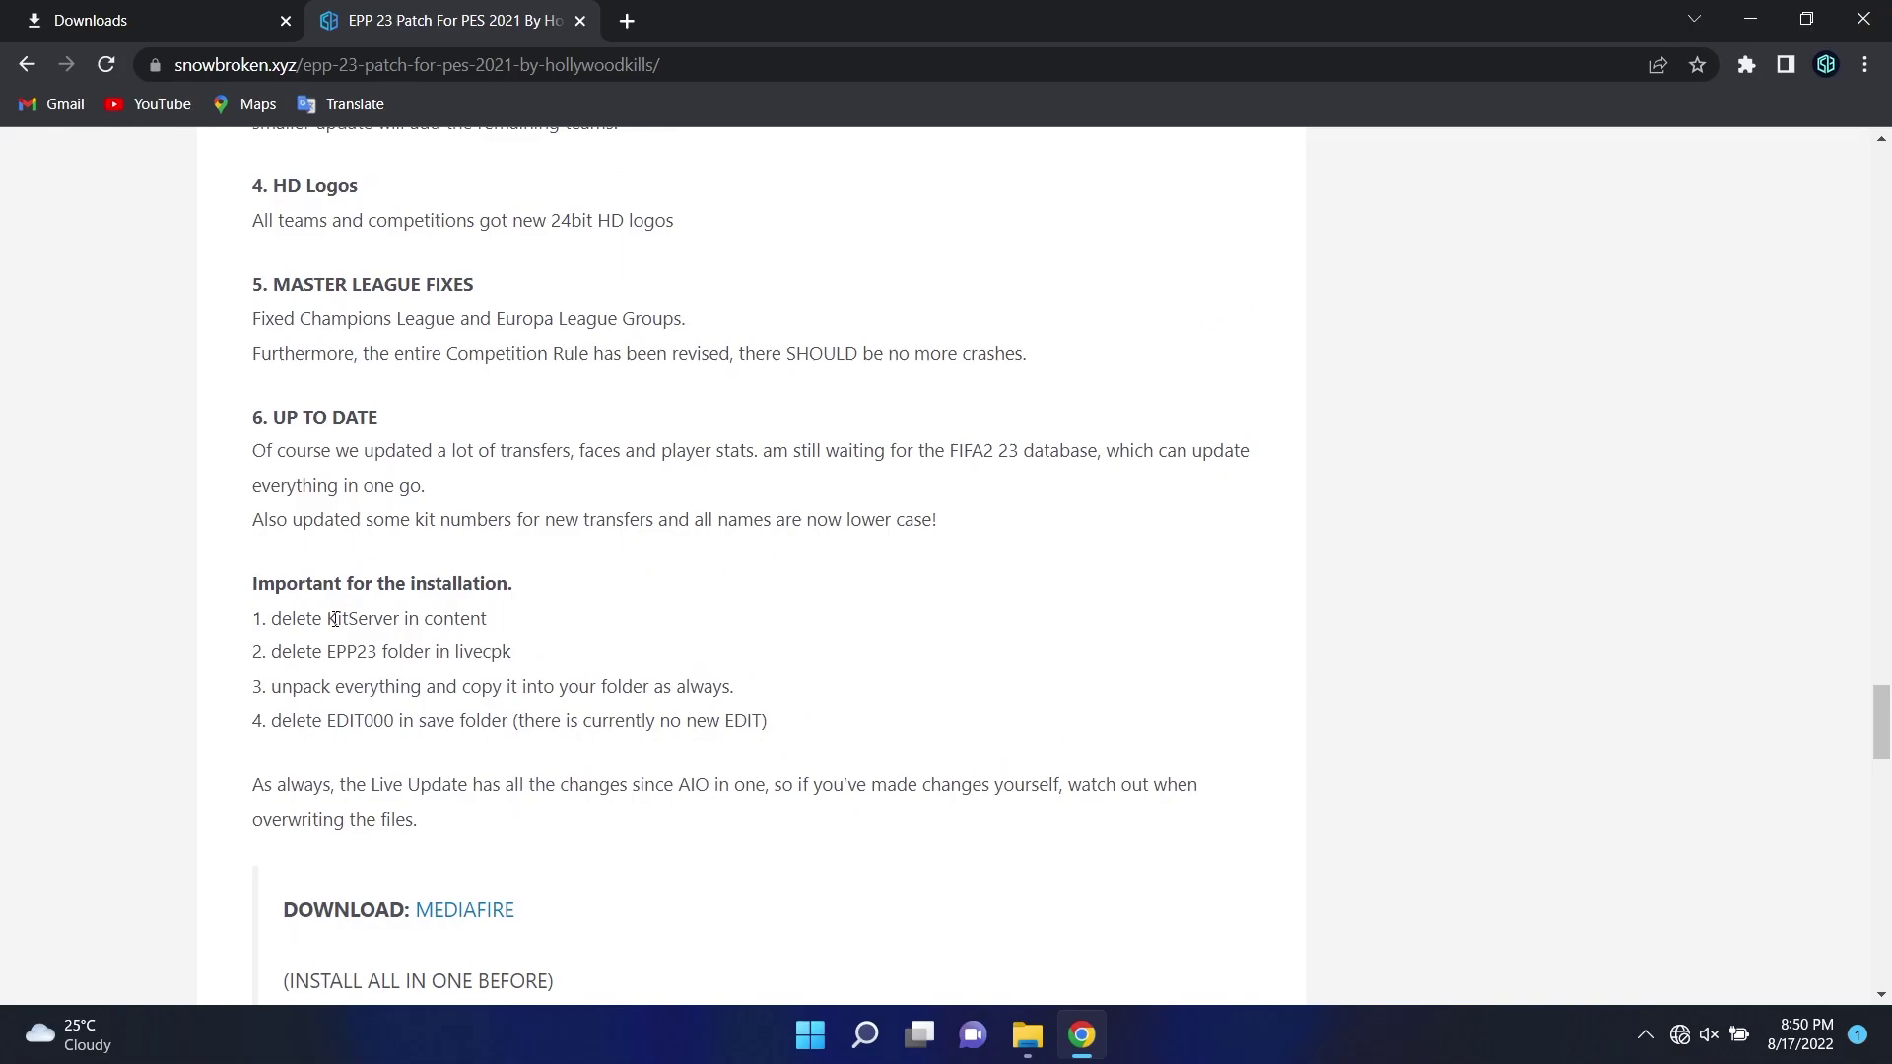
drag(260, 620, 545, 630)
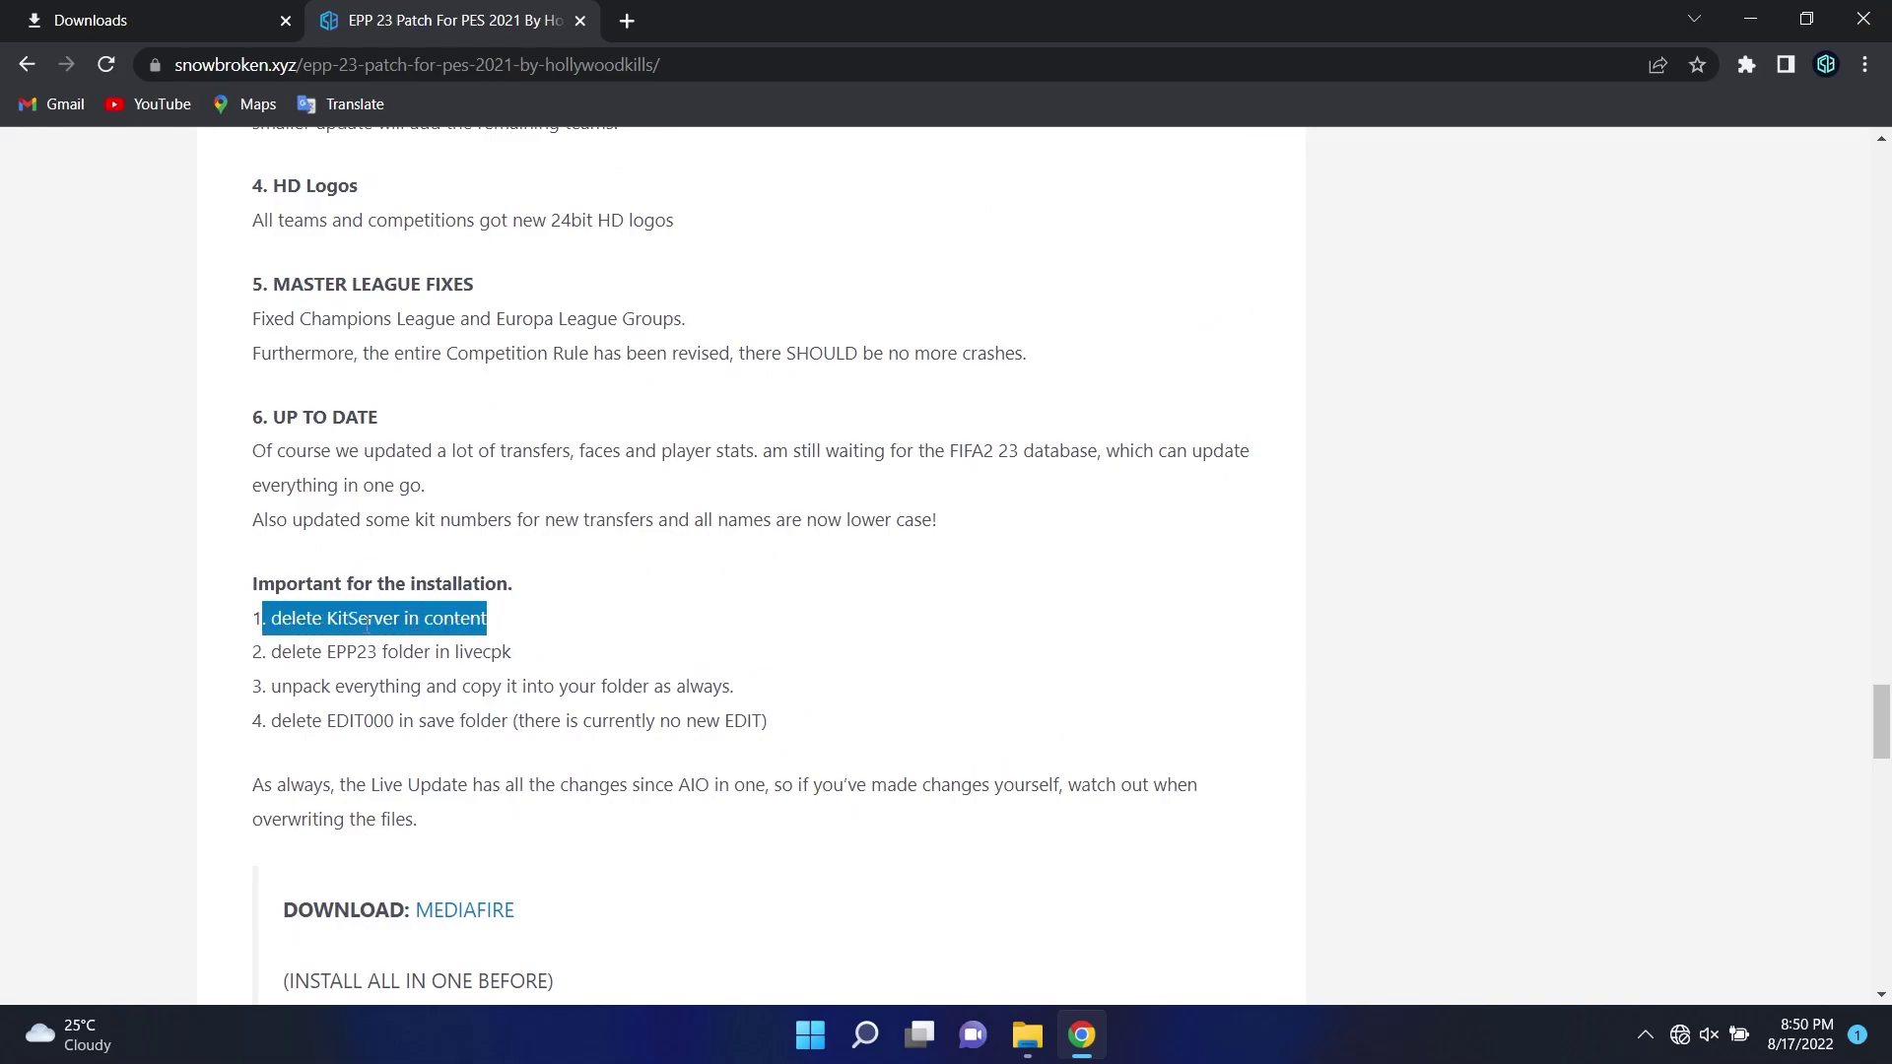
Step: Switch to File Explorer and delete the kit-server folder from the extracted patch's content folder
click(1750, 19)
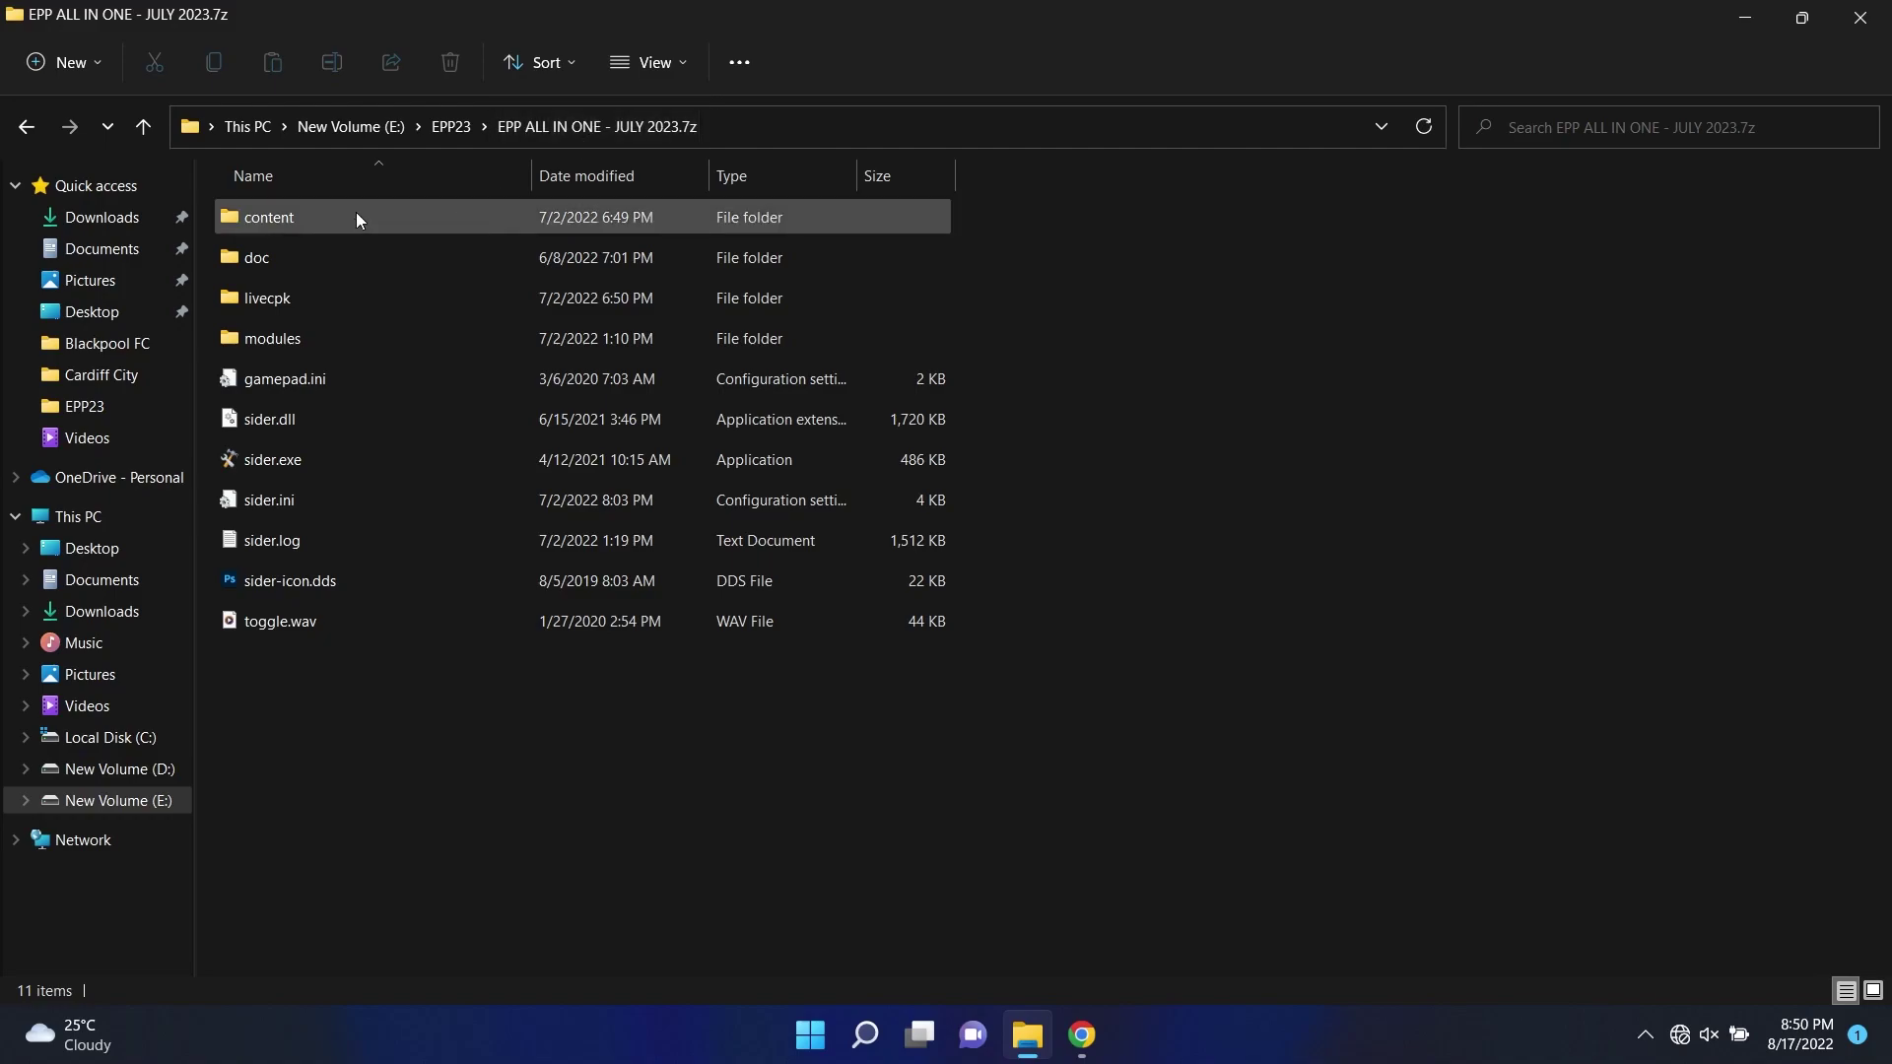
double_click(473, 217)
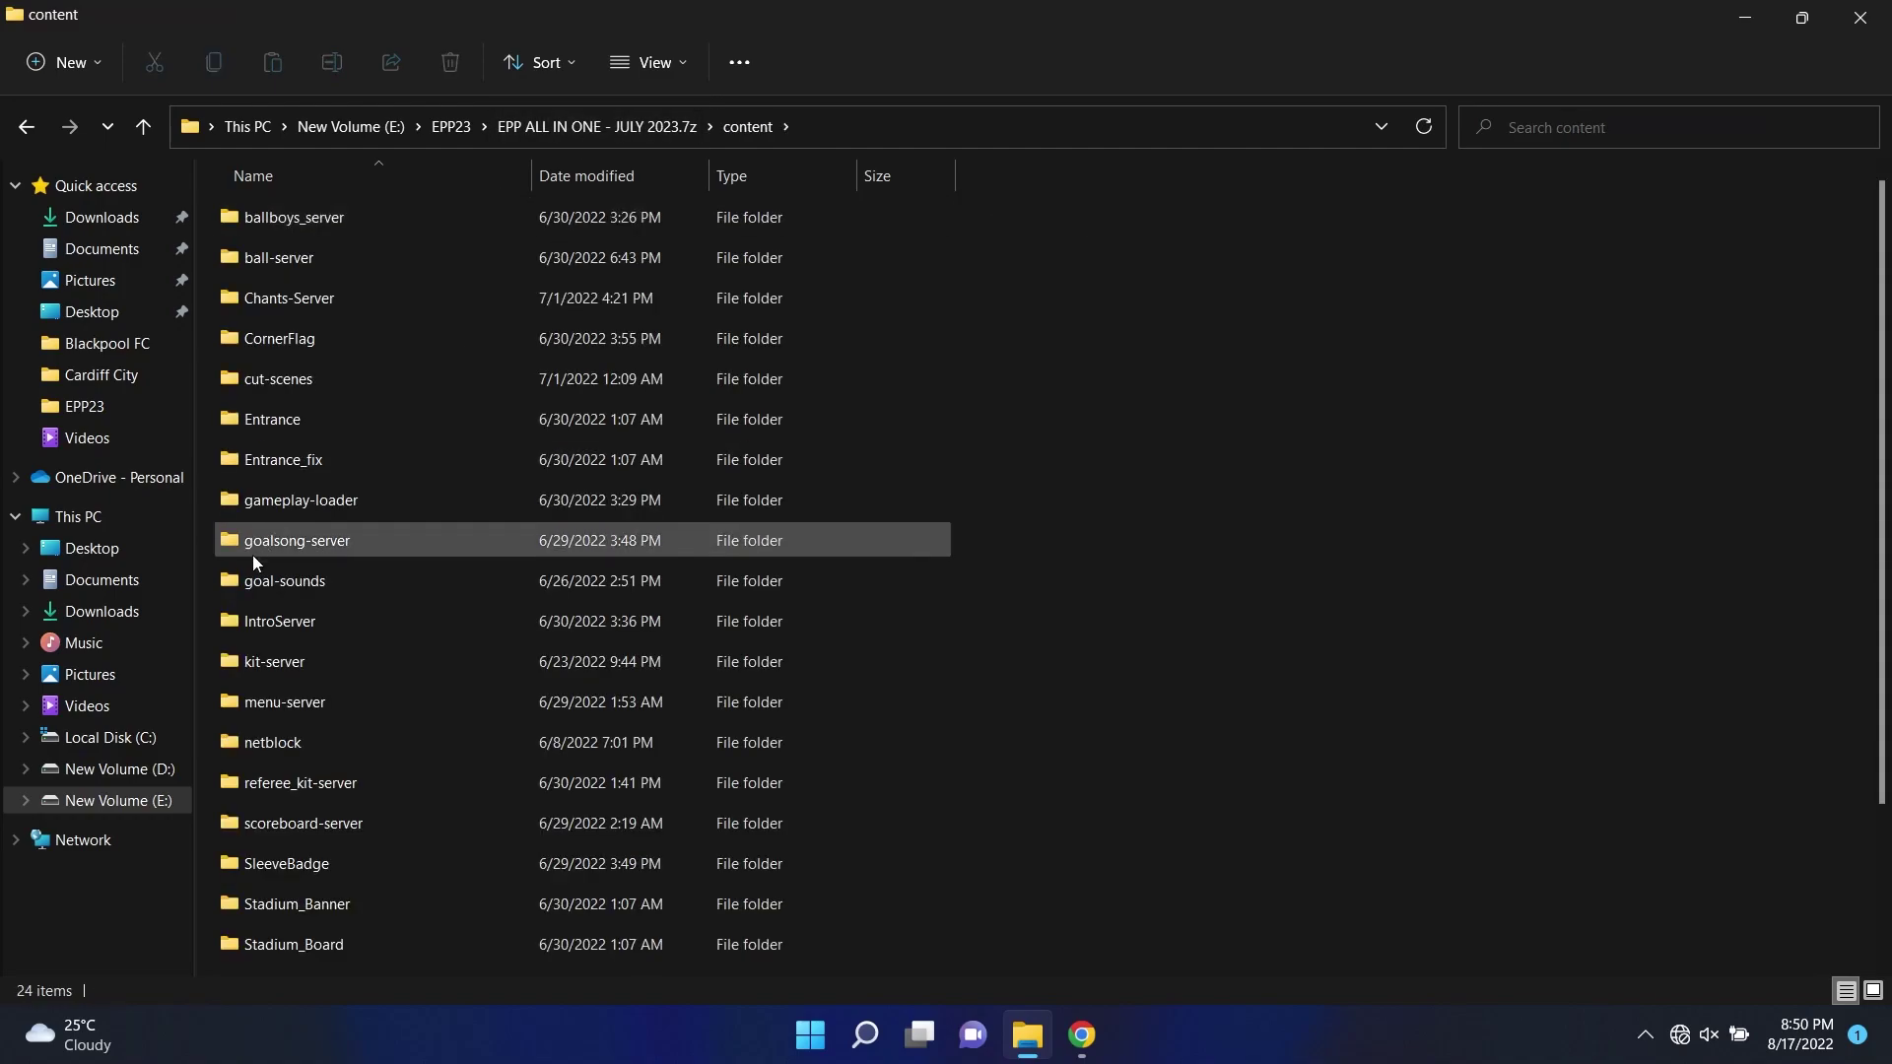
click(266, 667)
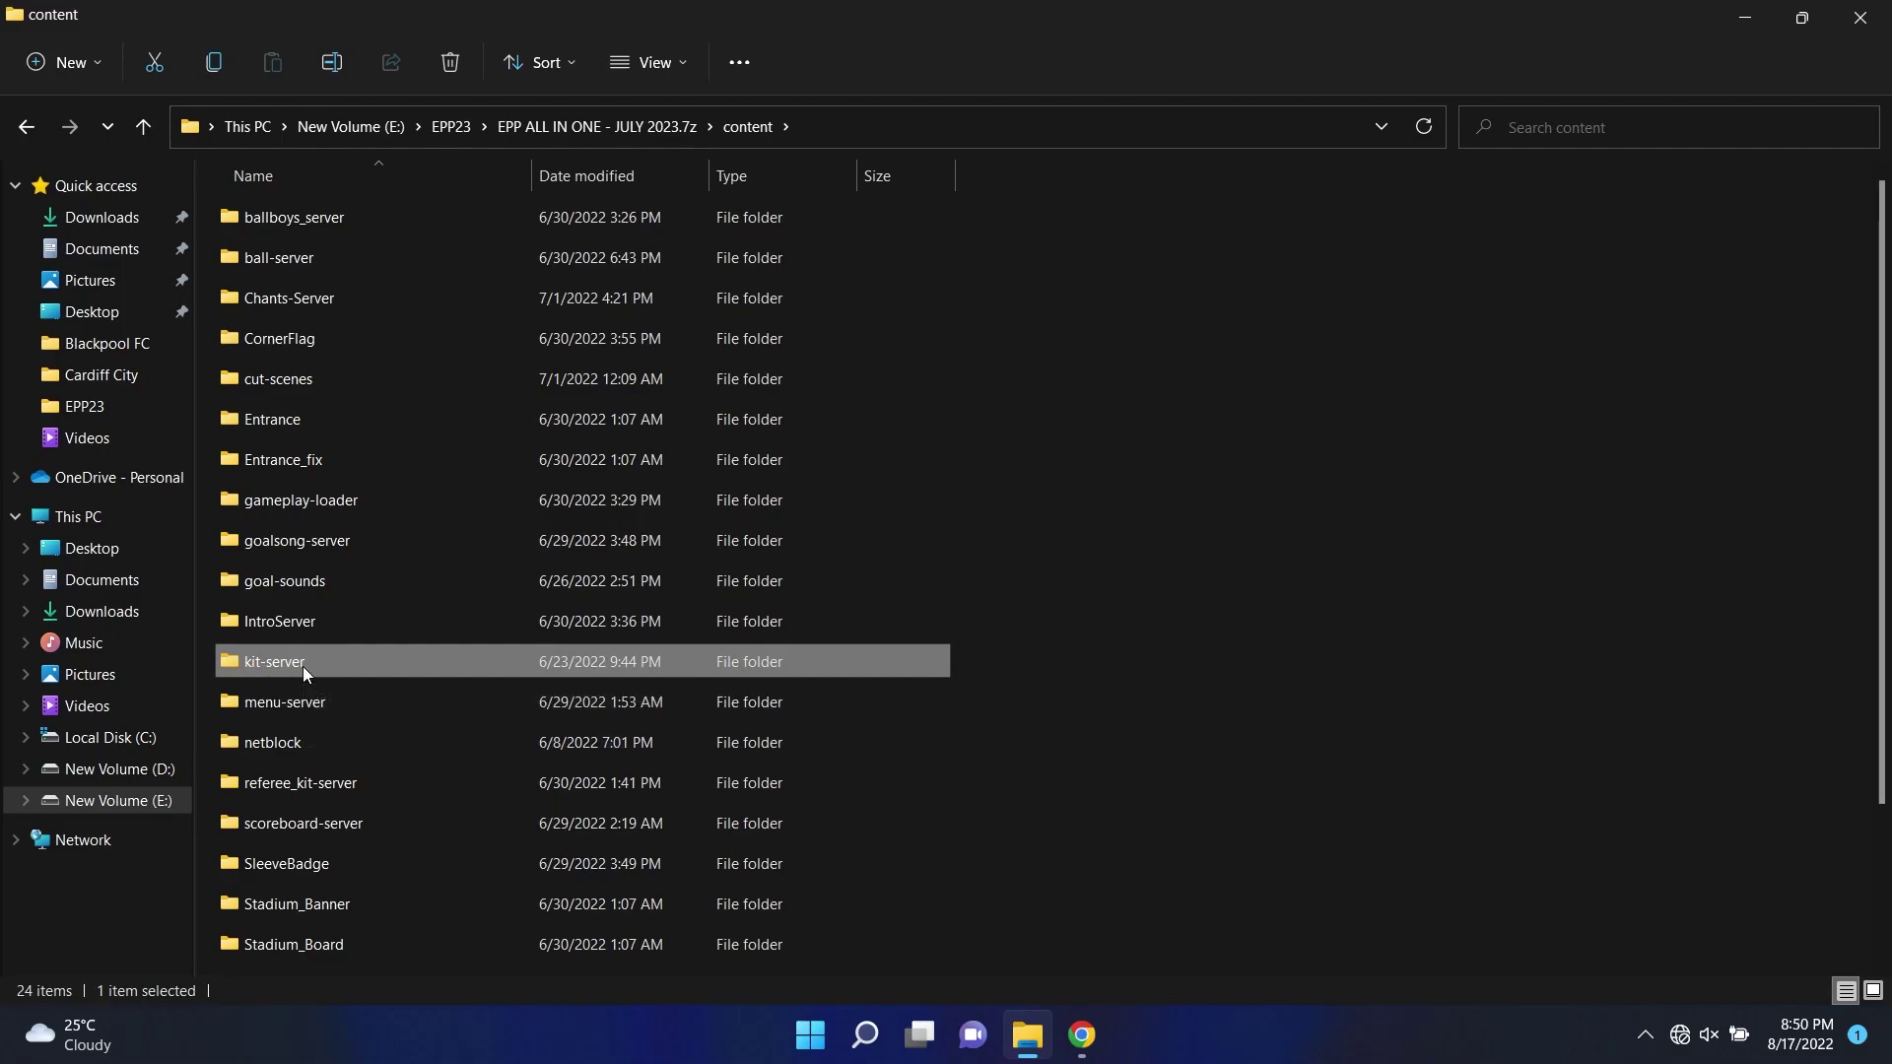
key(Delete)
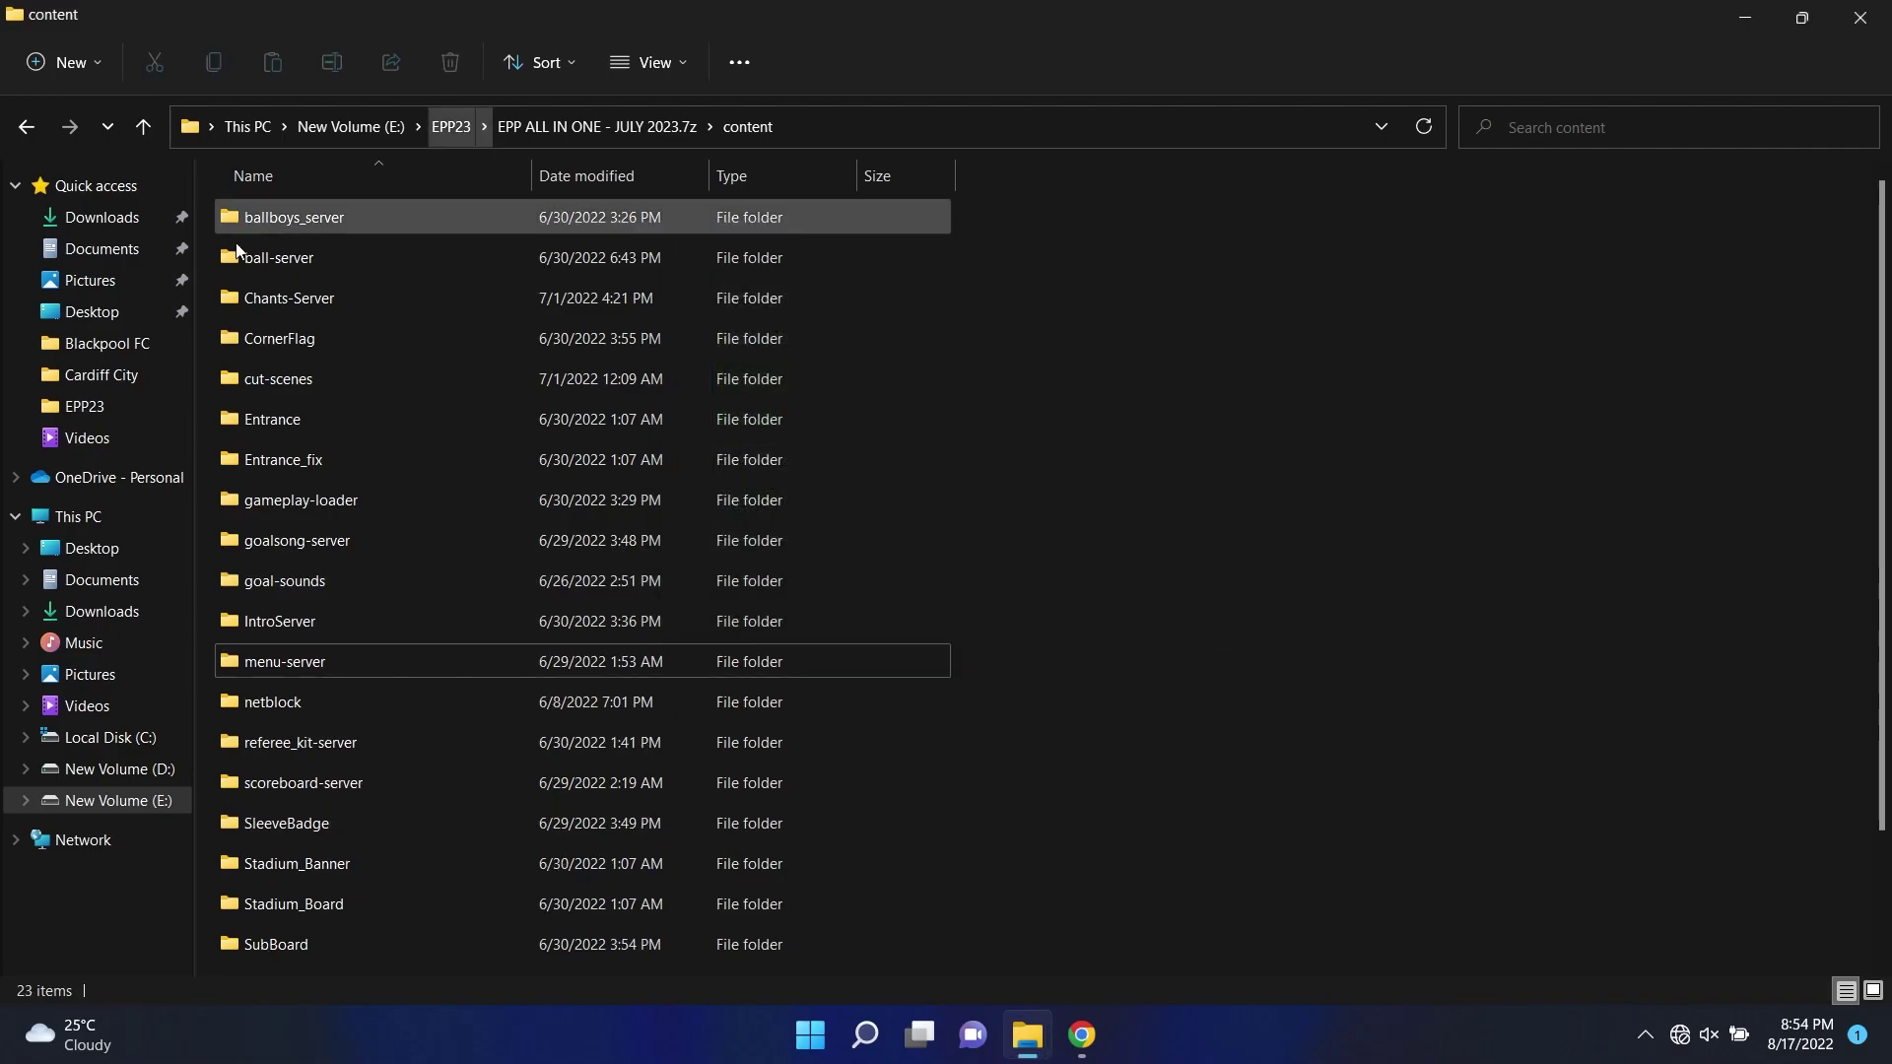
Step: Check the patch page's second installation instruction, and delete the EPP23 folder from the extracted patch's livecpk folder in File Explorer
click(591, 134)
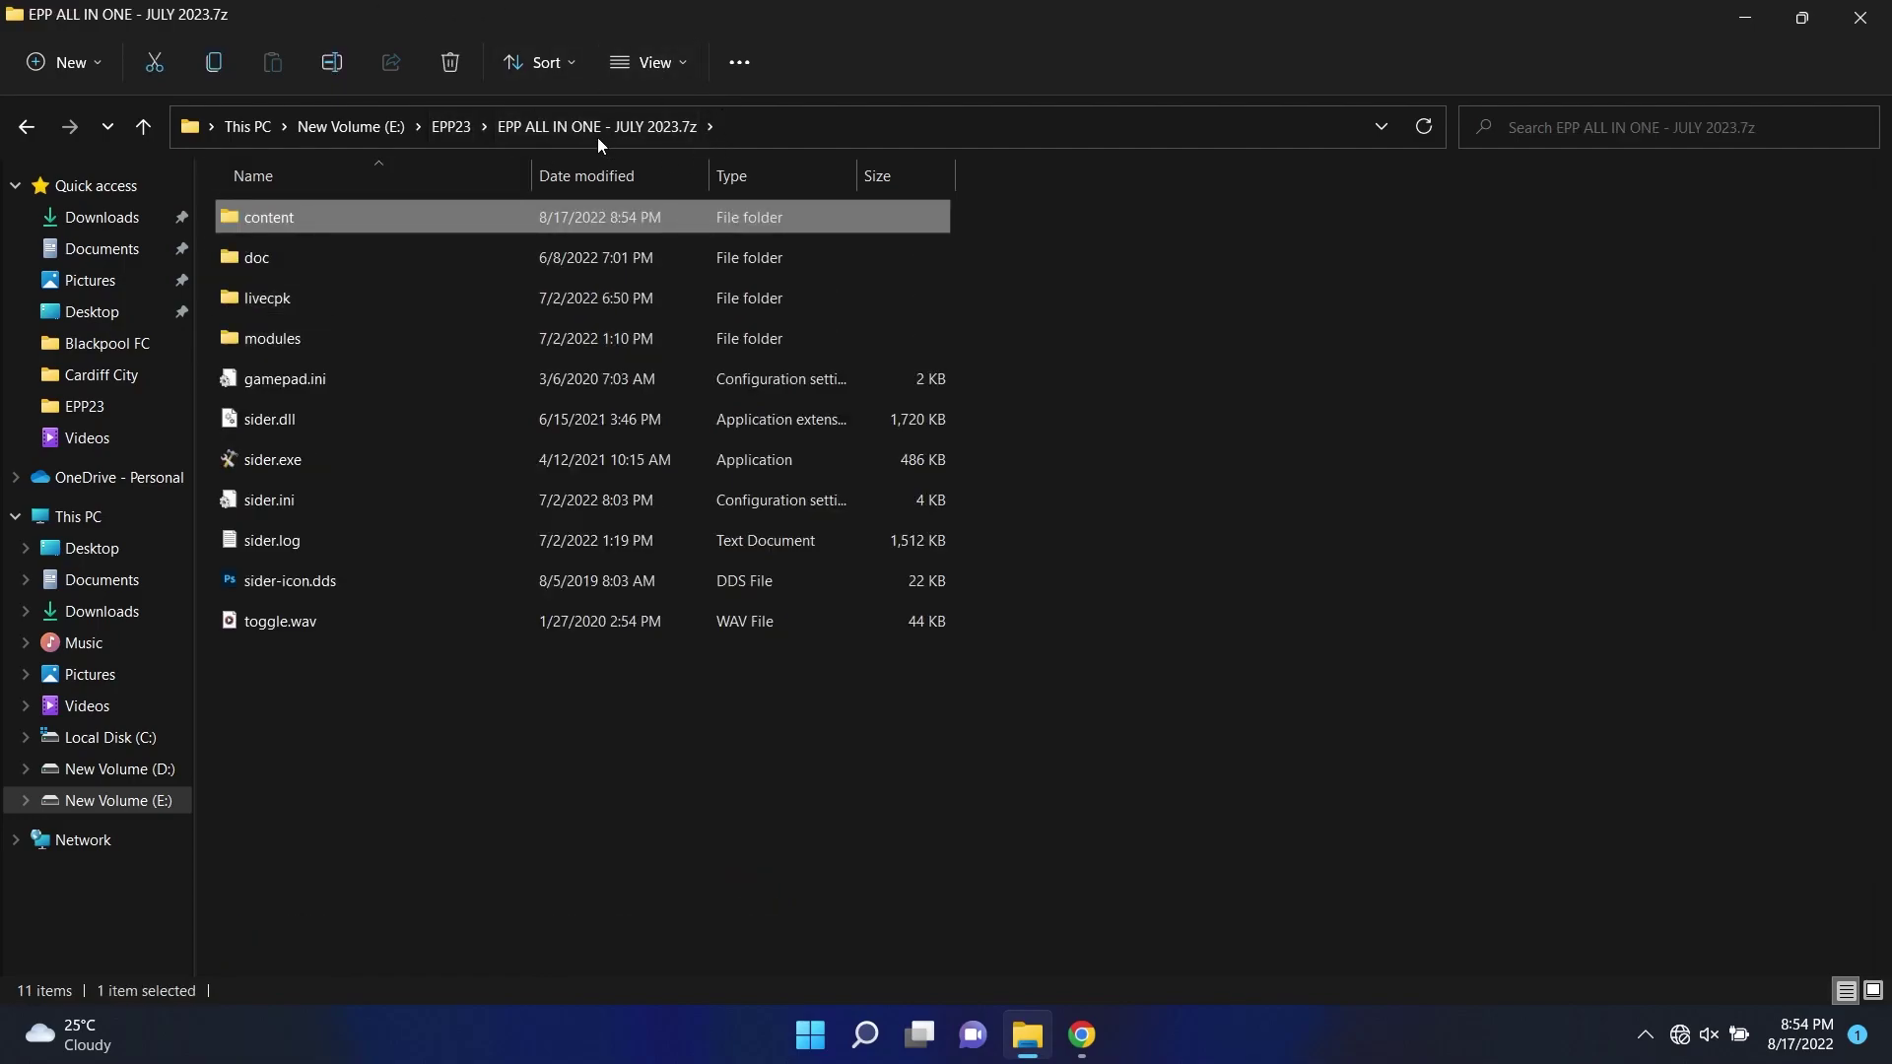
click(1081, 1034)
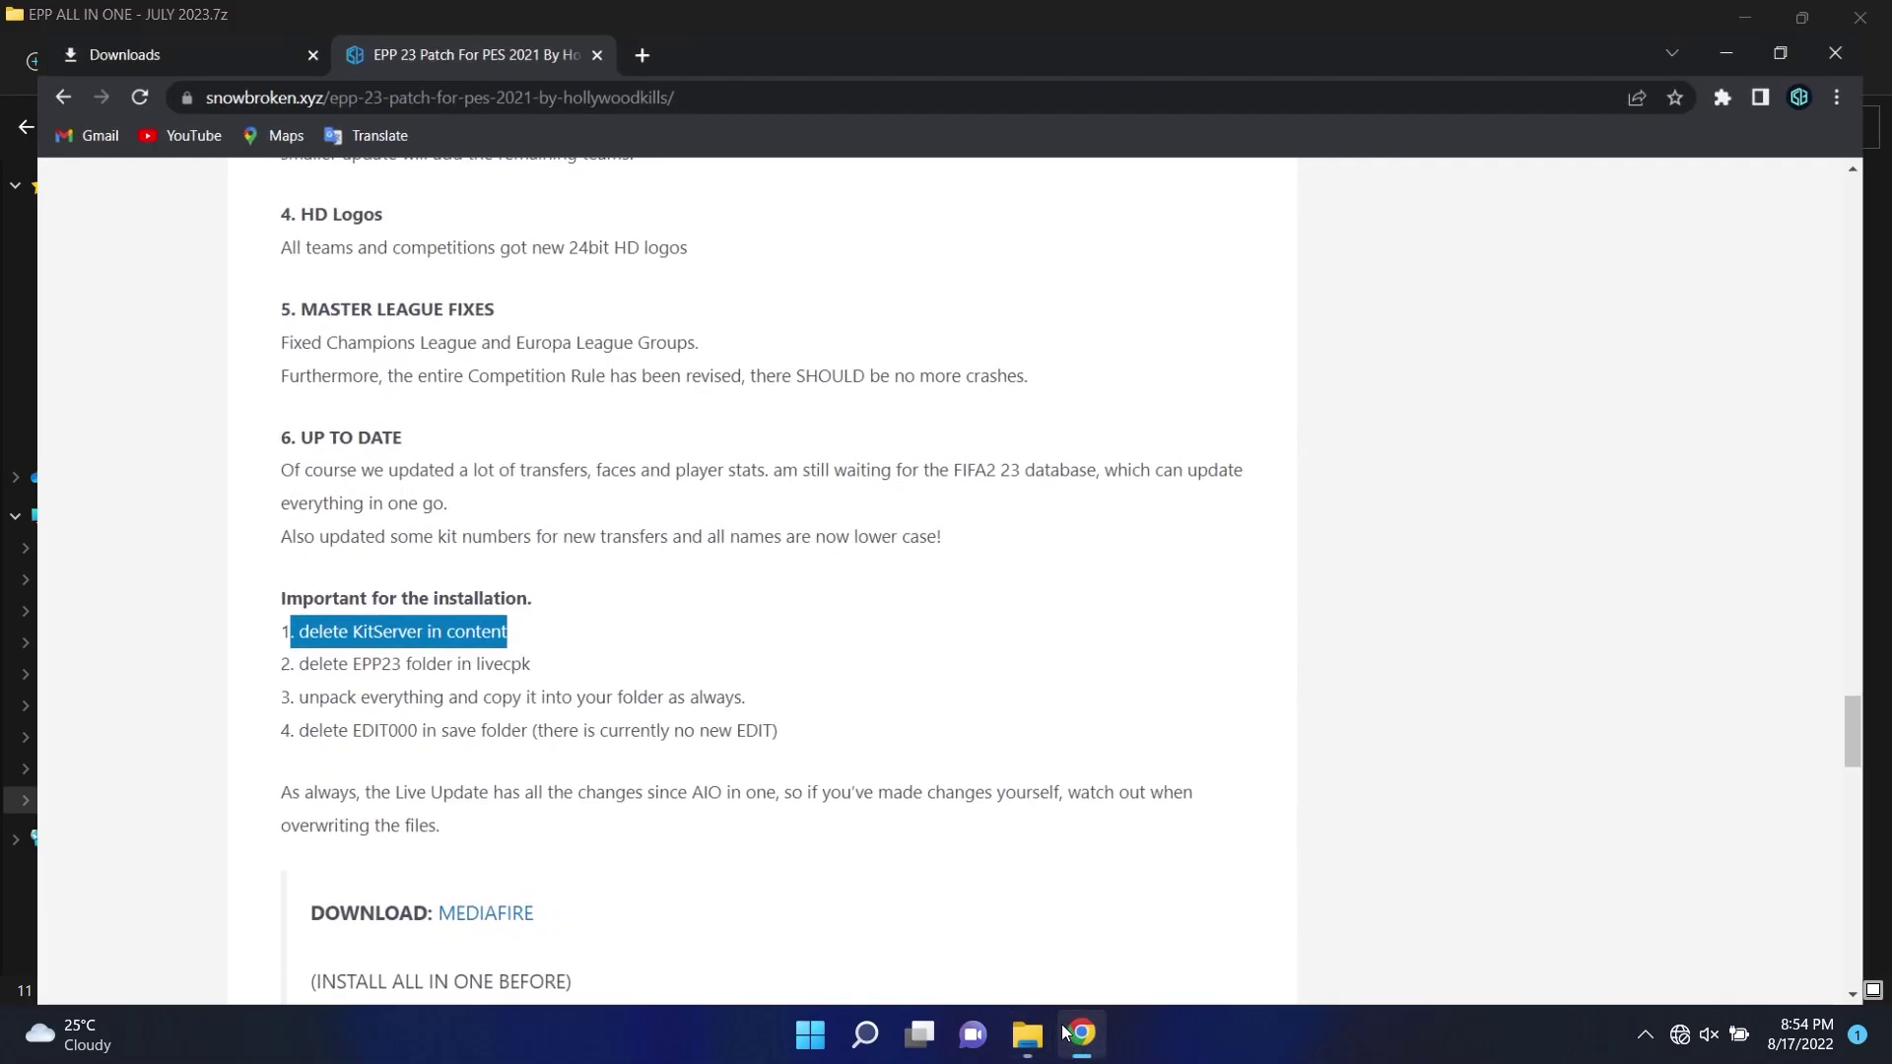
drag(537, 659, 266, 651)
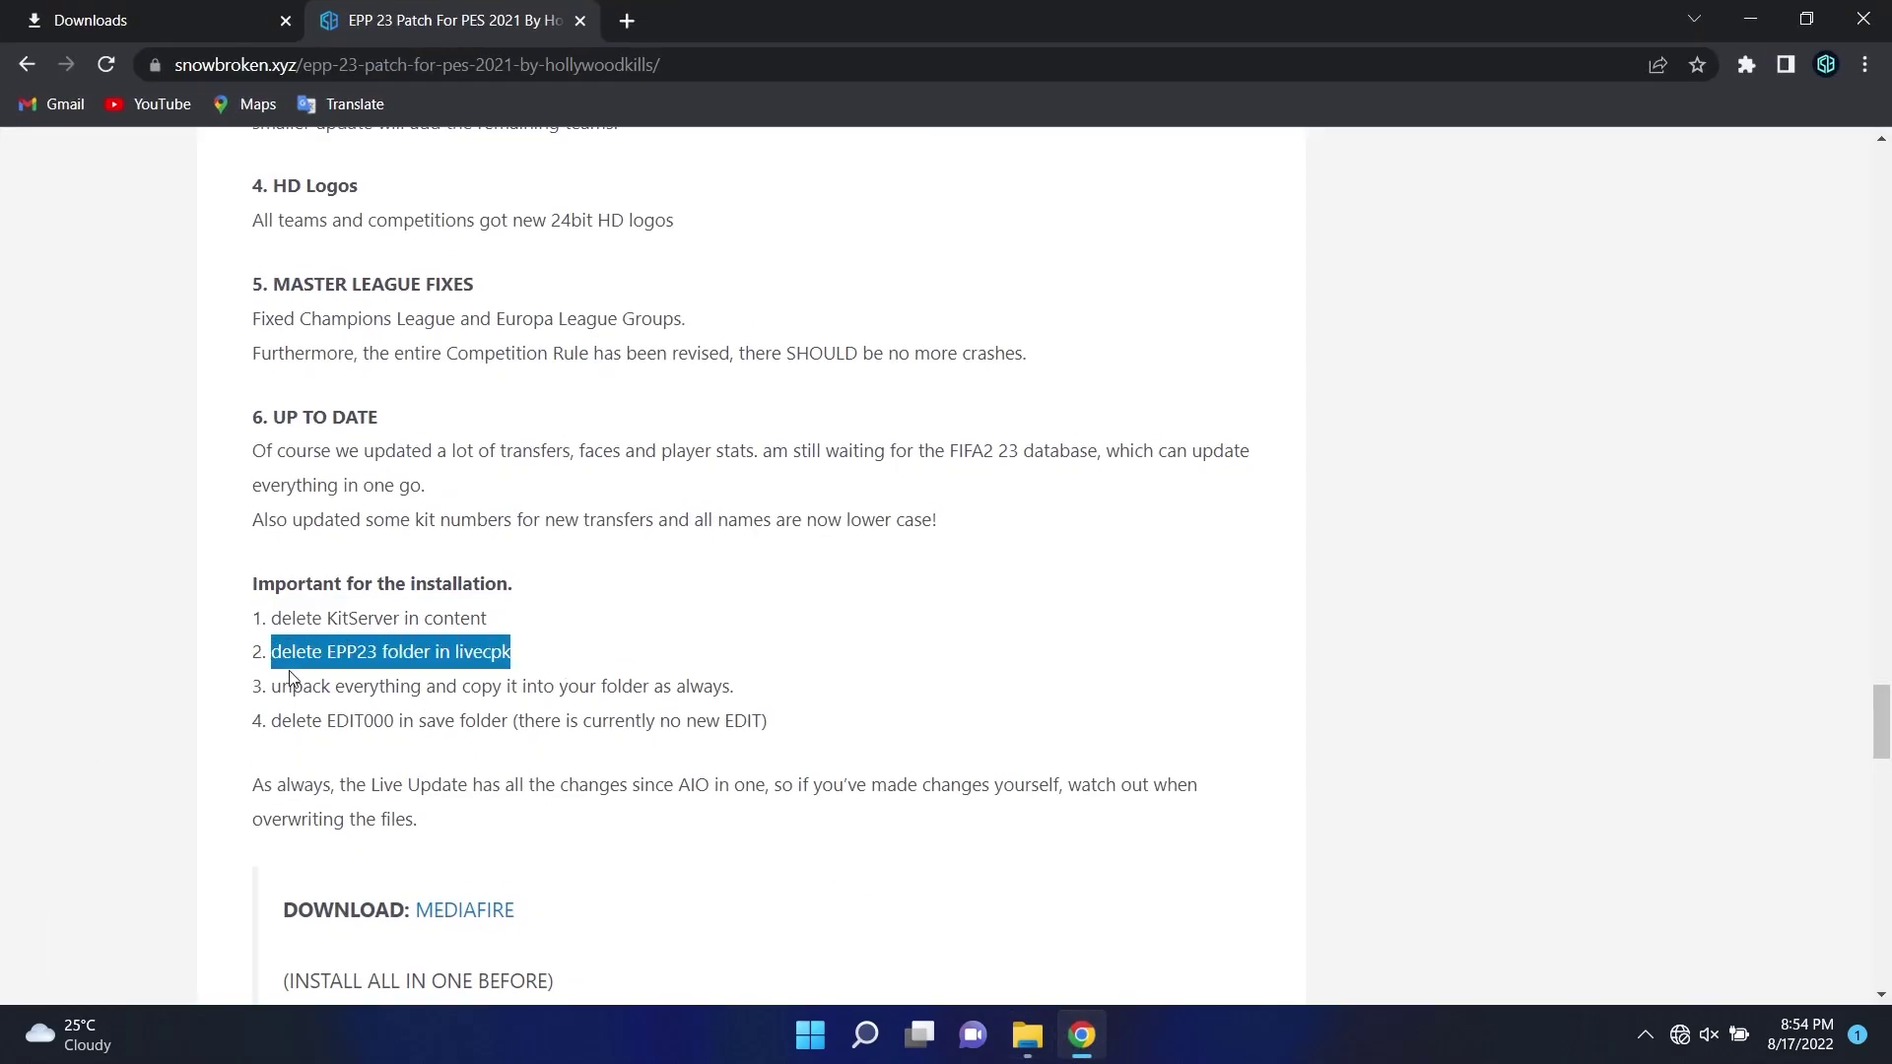
click(1751, 20)
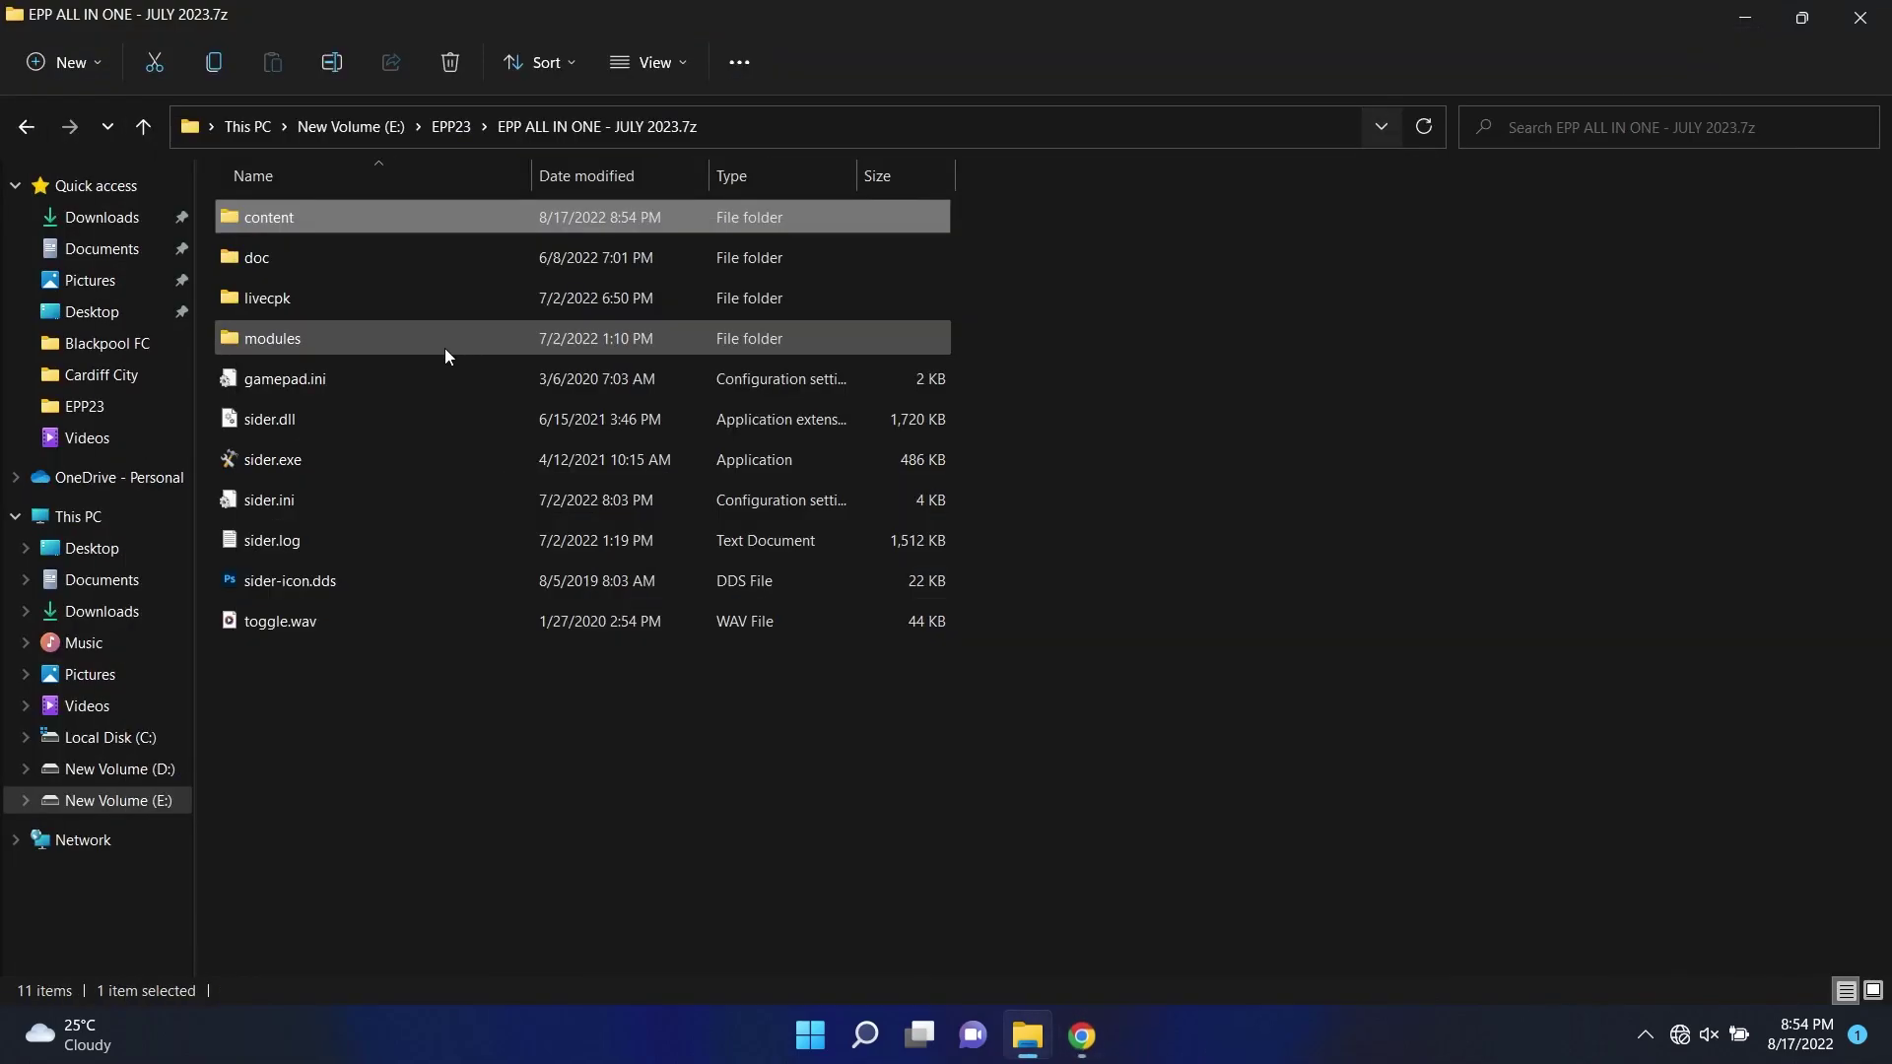
double_click(328, 298)
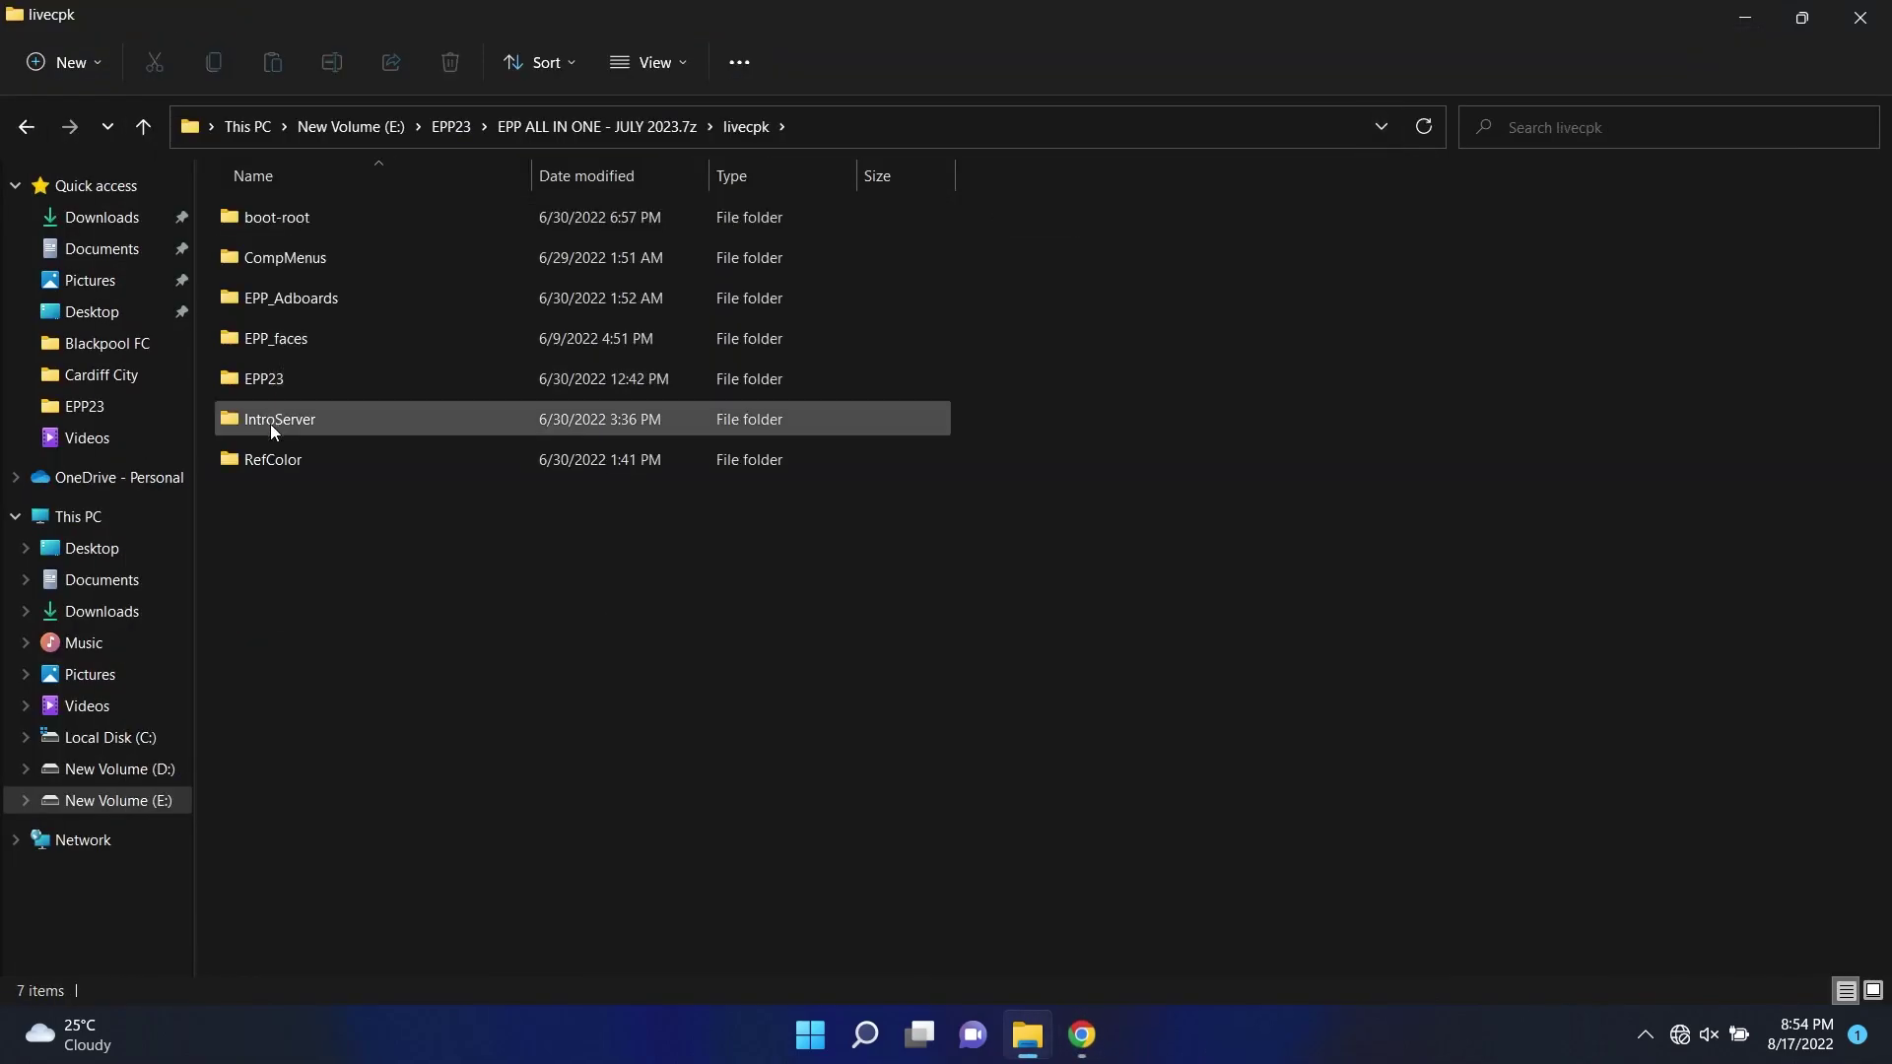
click(263, 384)
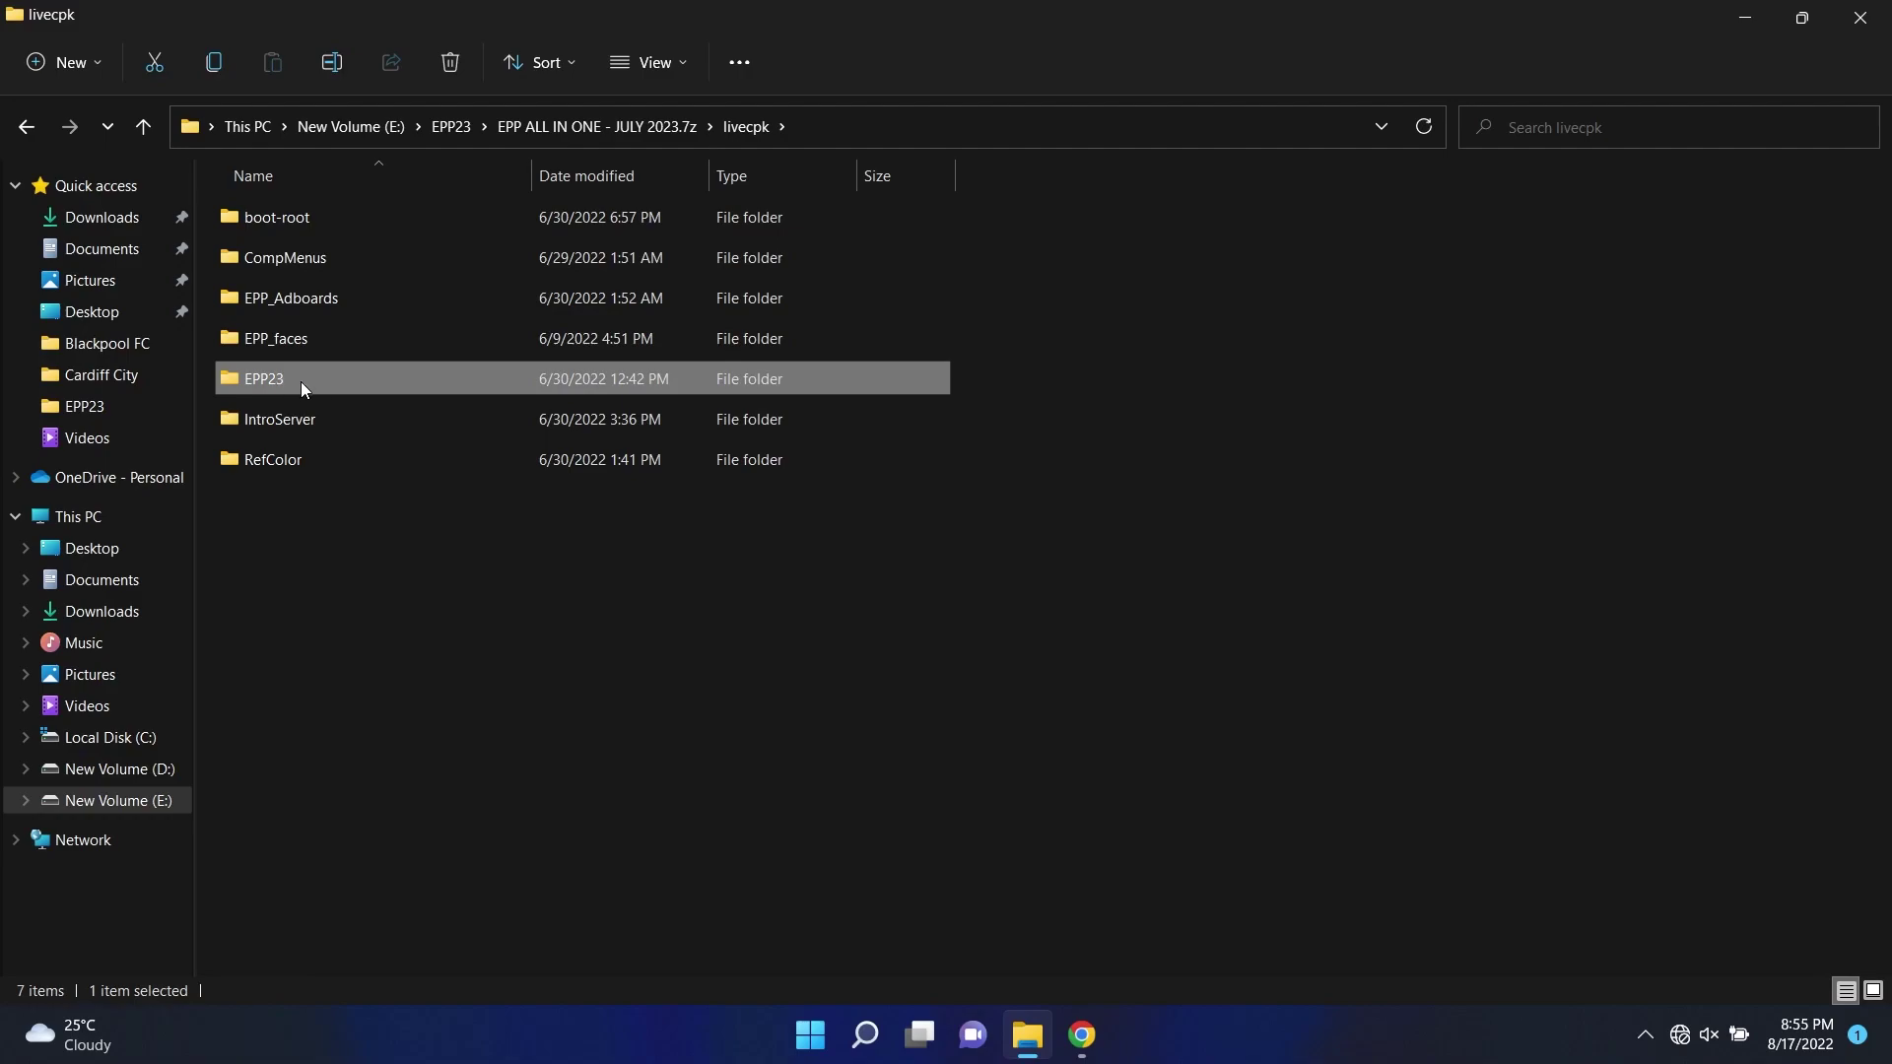
key(Delete)
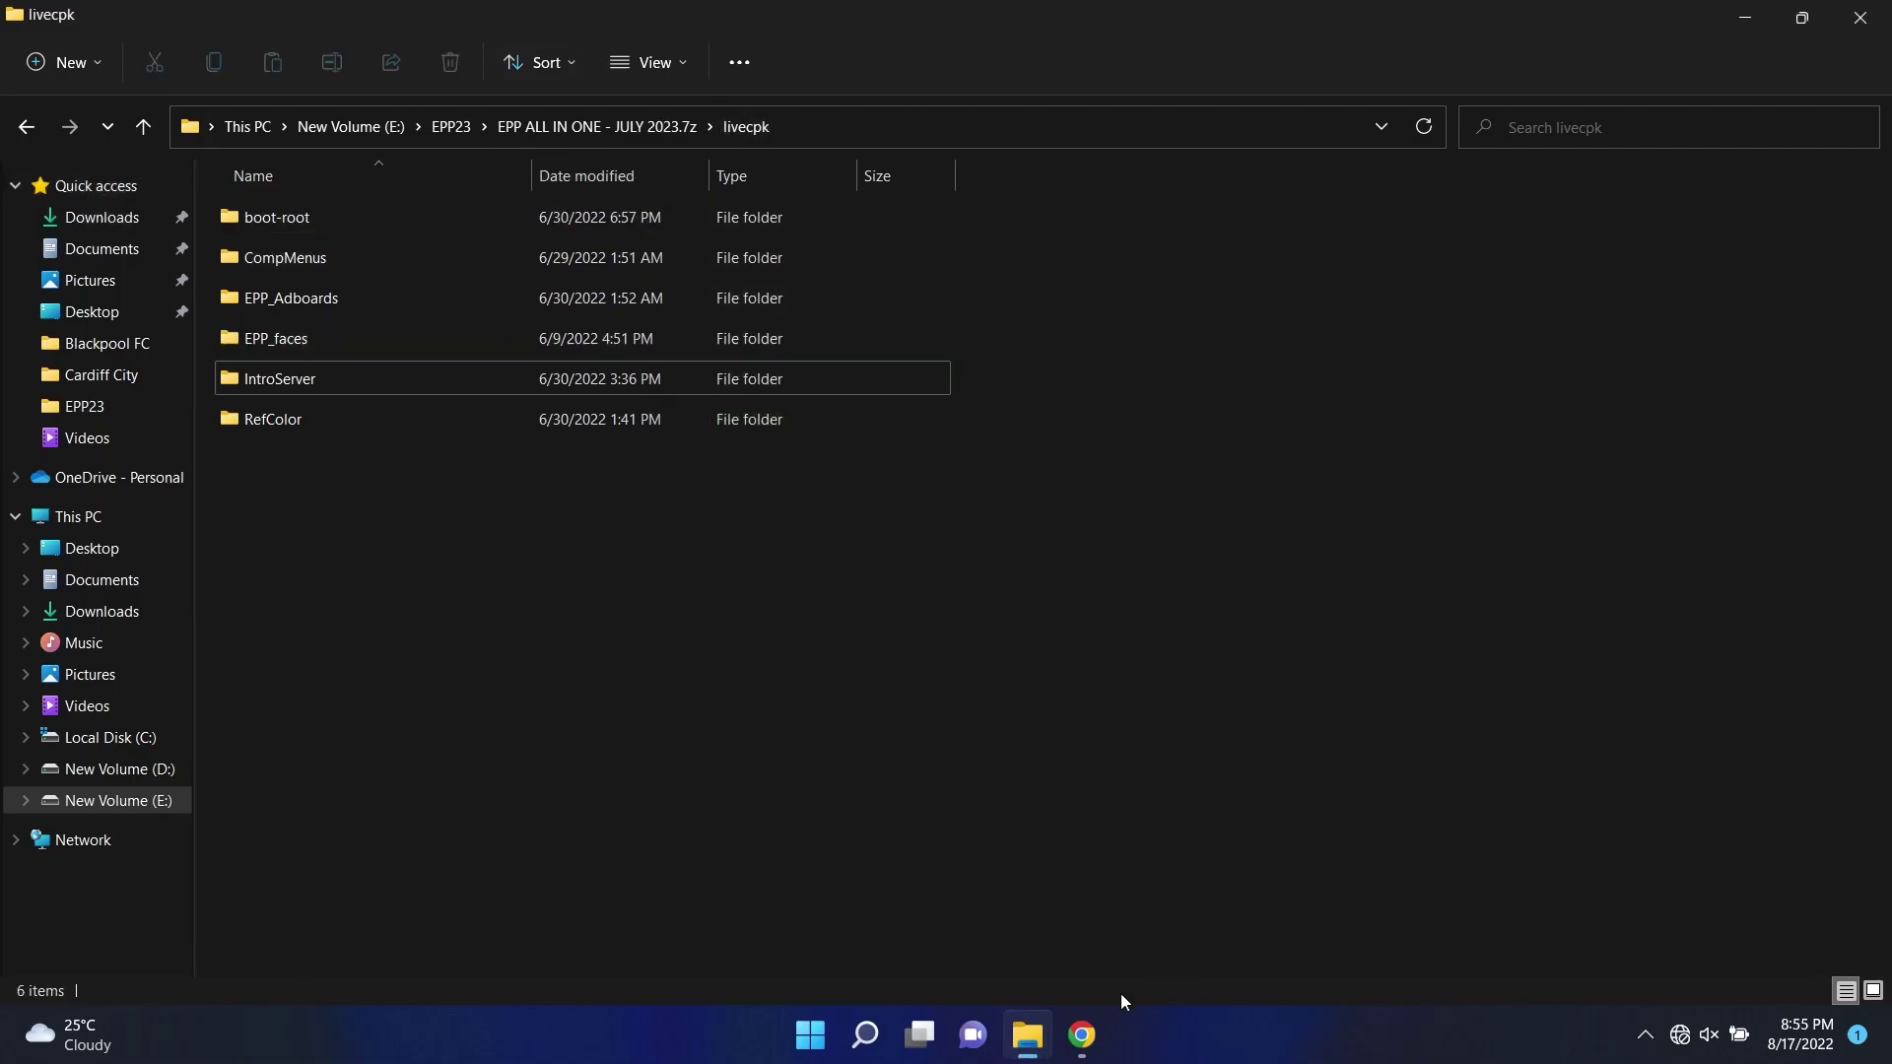
Step: Read the patch page's instruction about unpacking and copying everything, and open the Update August folder inside EPP23 in File Explorer
click(1070, 1045)
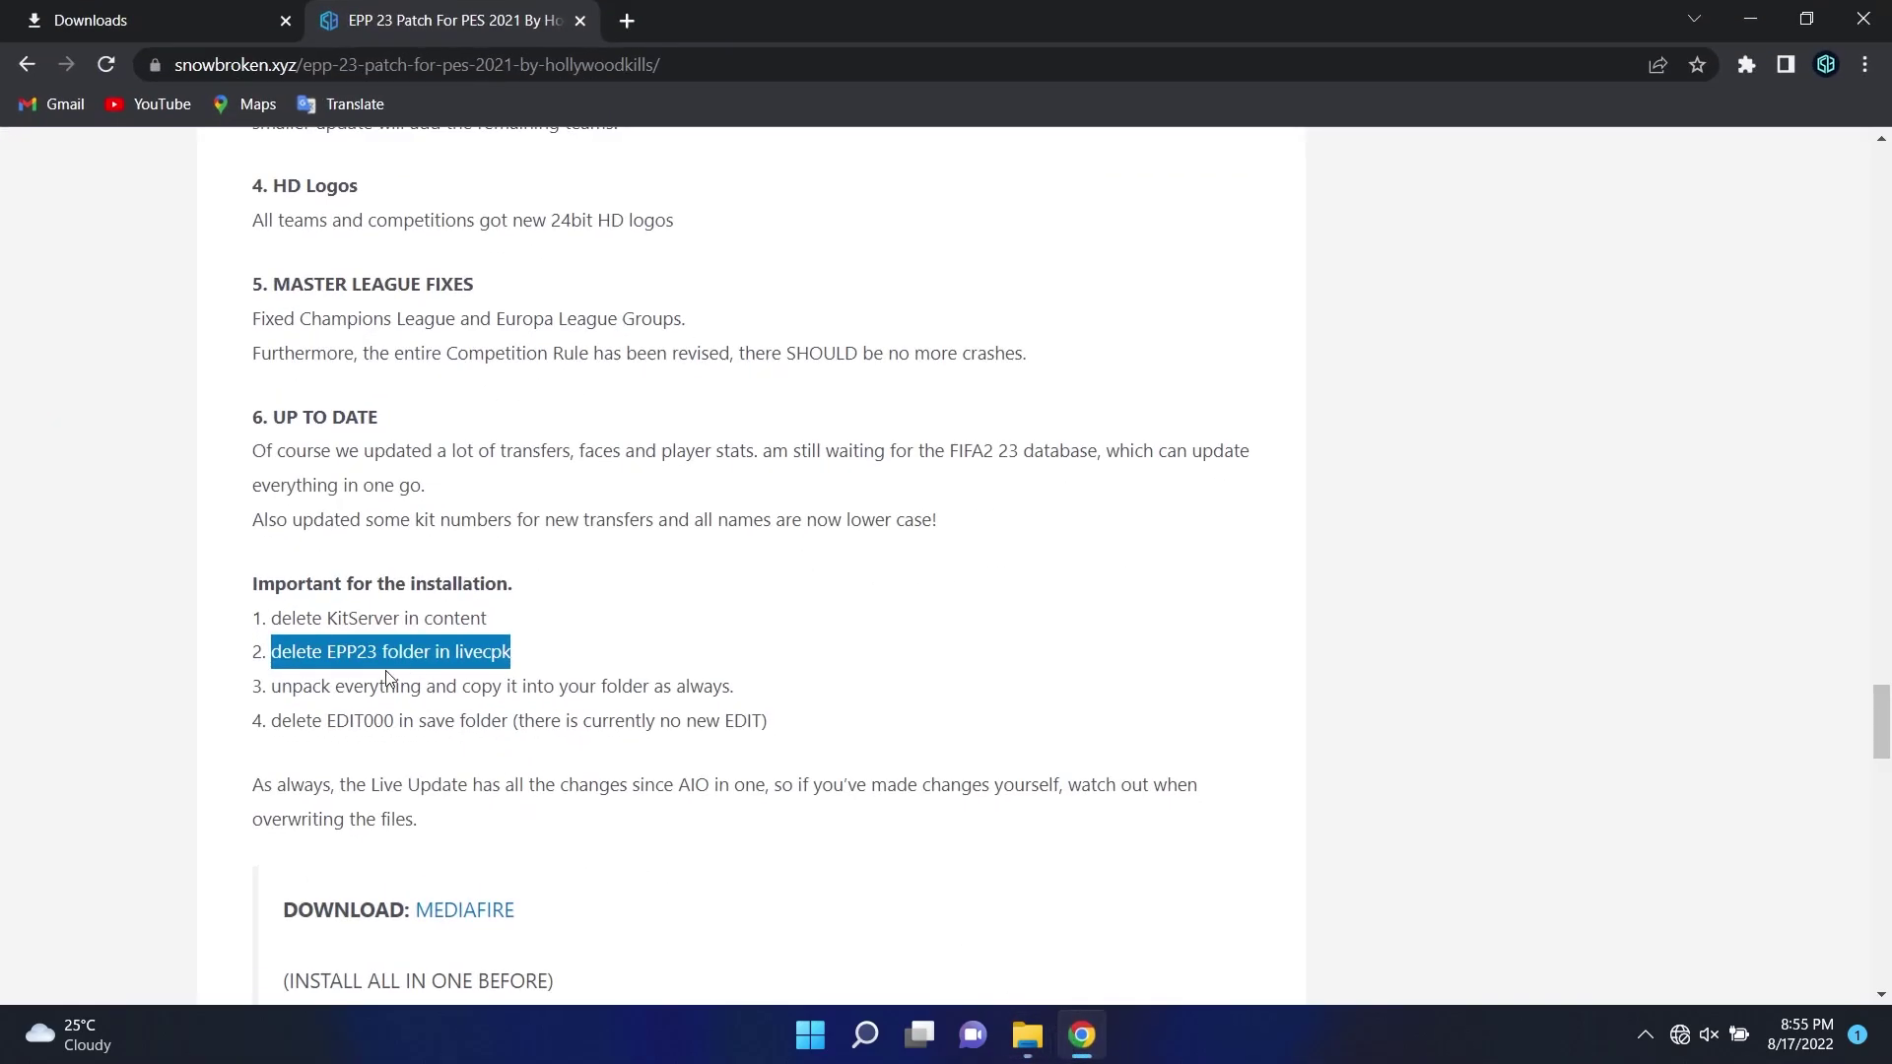
drag(270, 687, 853, 706)
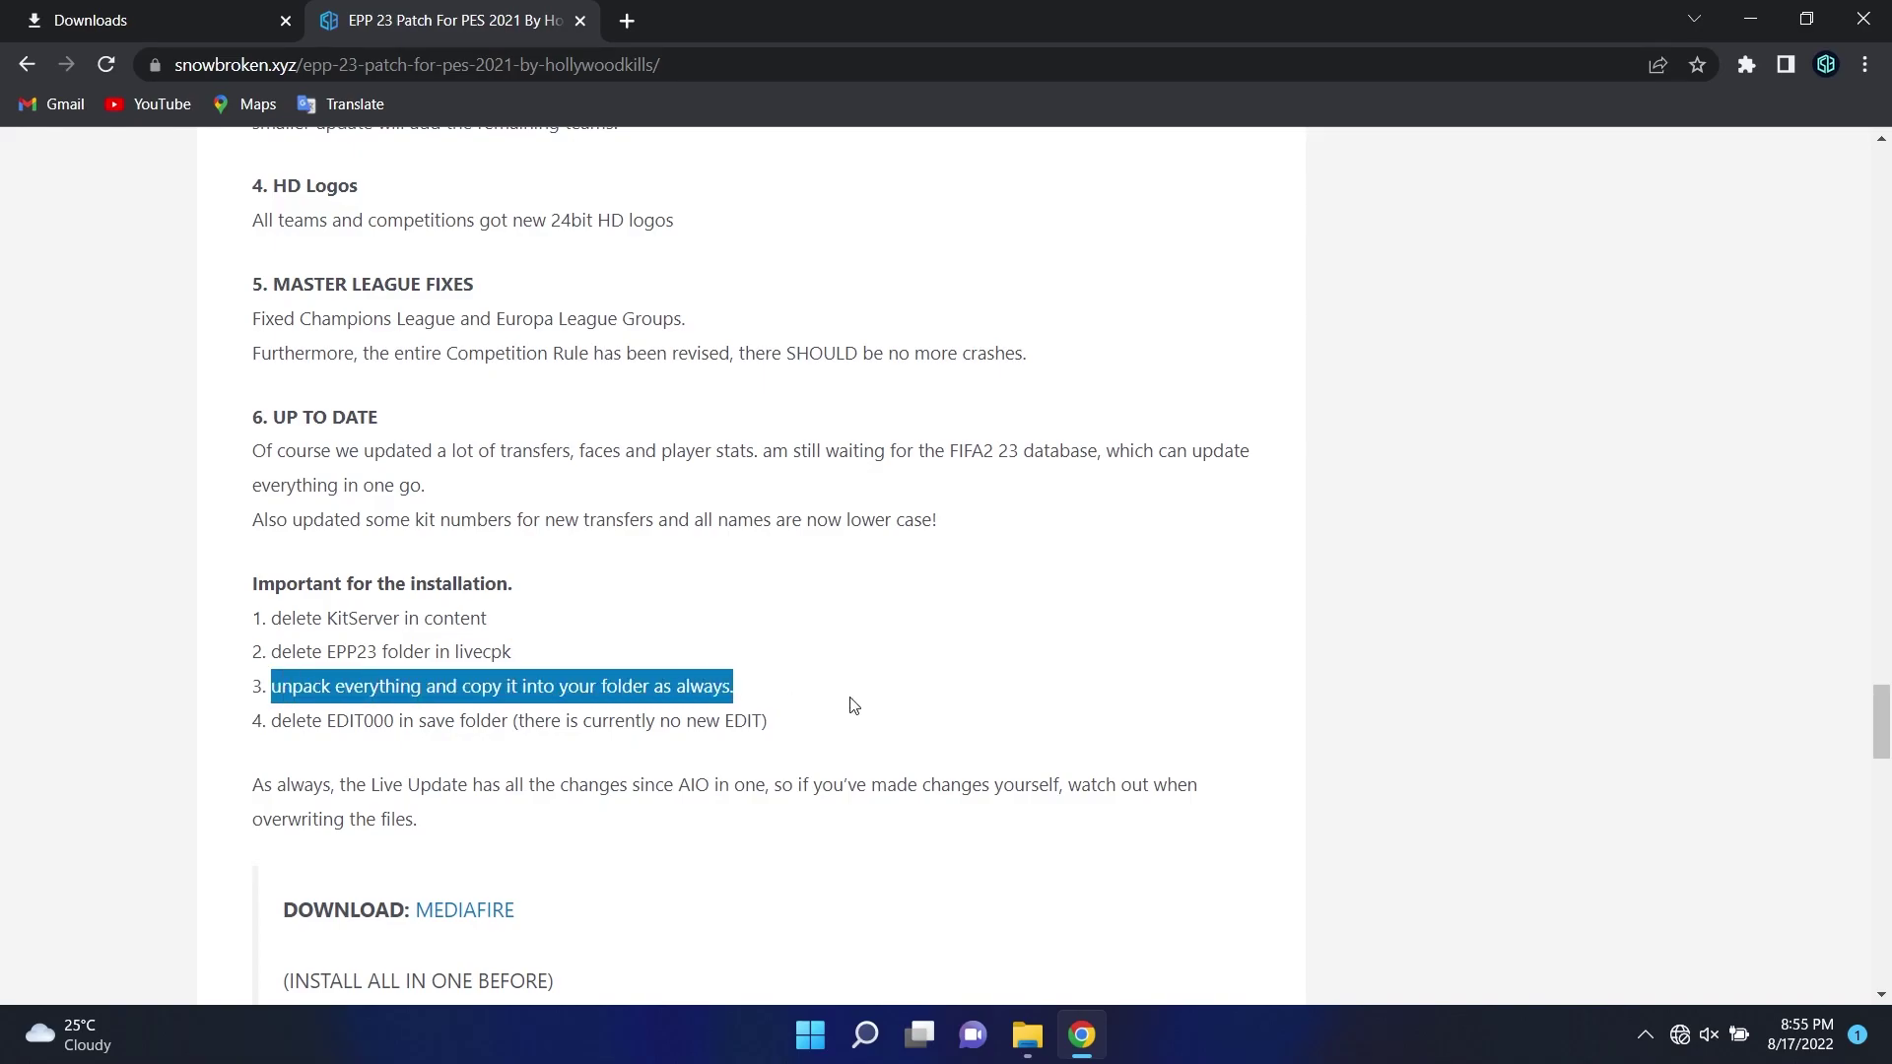
click(1750, 18)
click(461, 129)
double_click(241, 258)
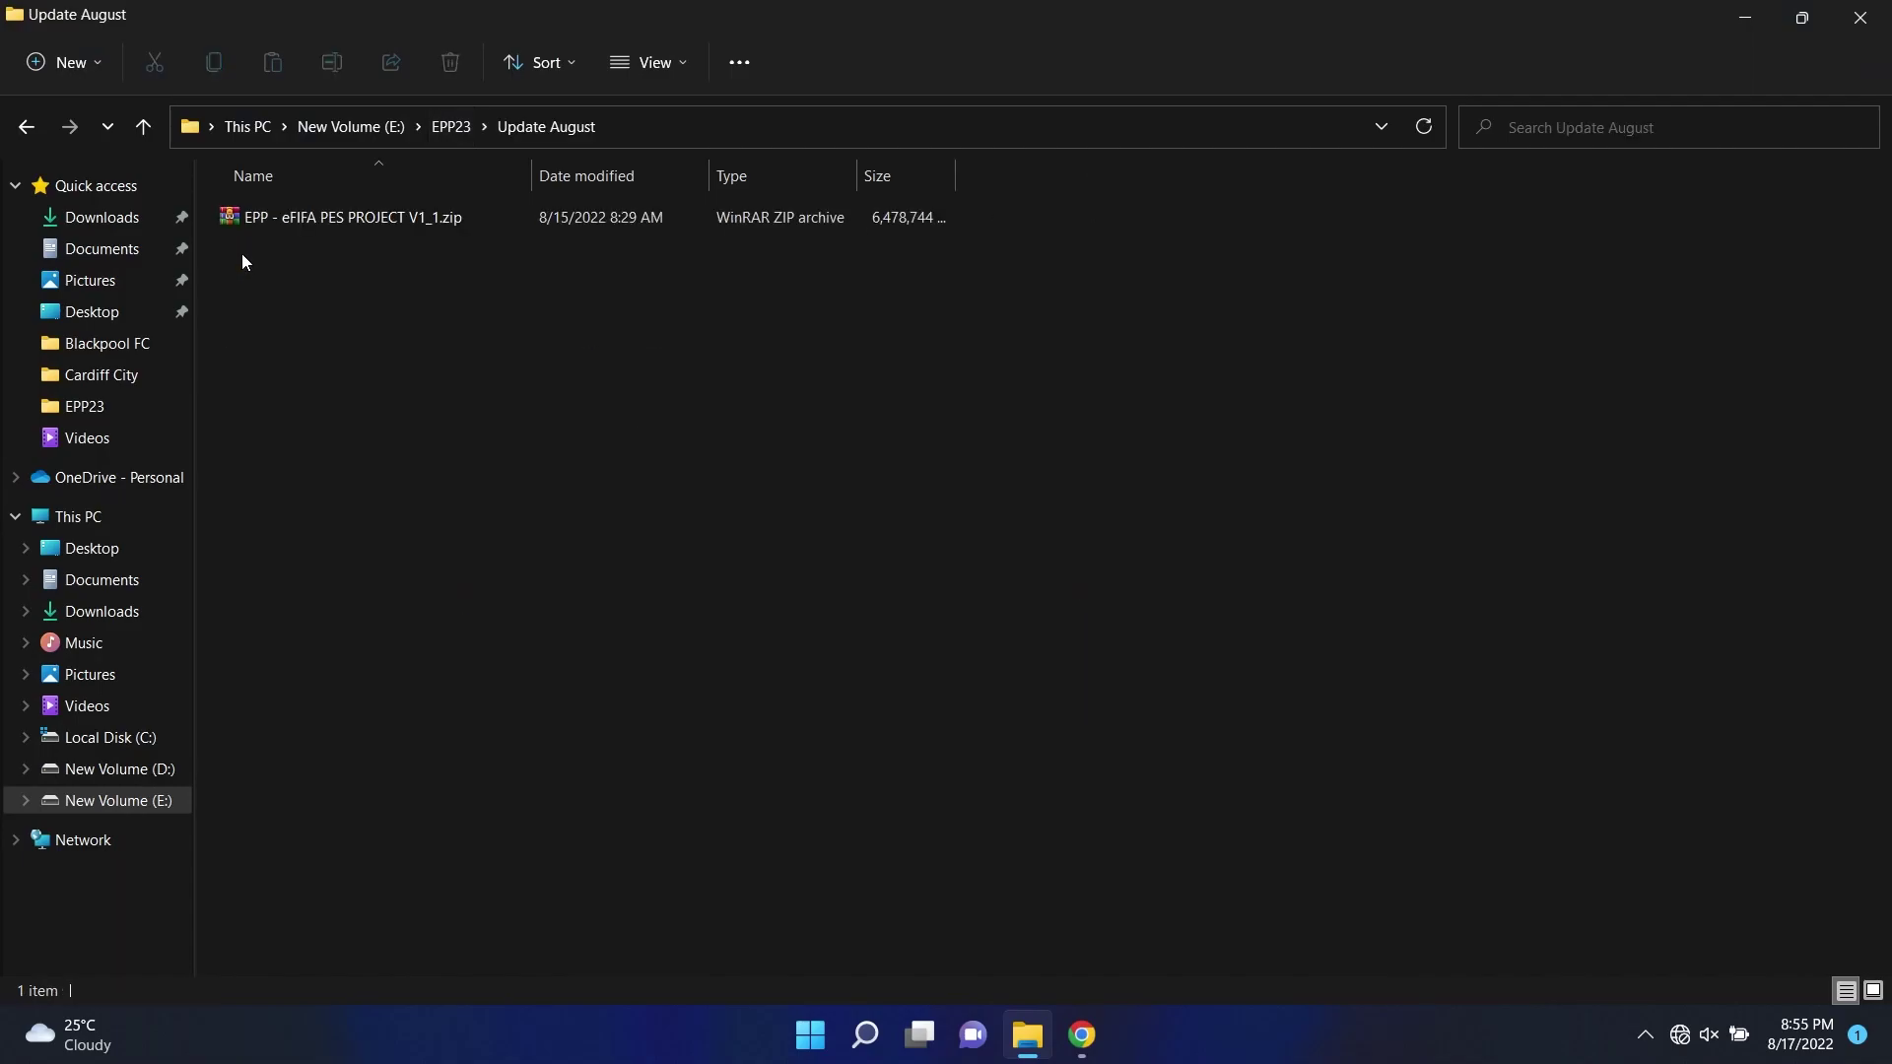
Step: Extract EPP - eFIFA PES PROJECT V1_1.zip to E:\EPP23\Update August\EPP - eFIFA PES PROJECT V1_1 with Ask before overwrite, and close WinRAR
click(380, 223)
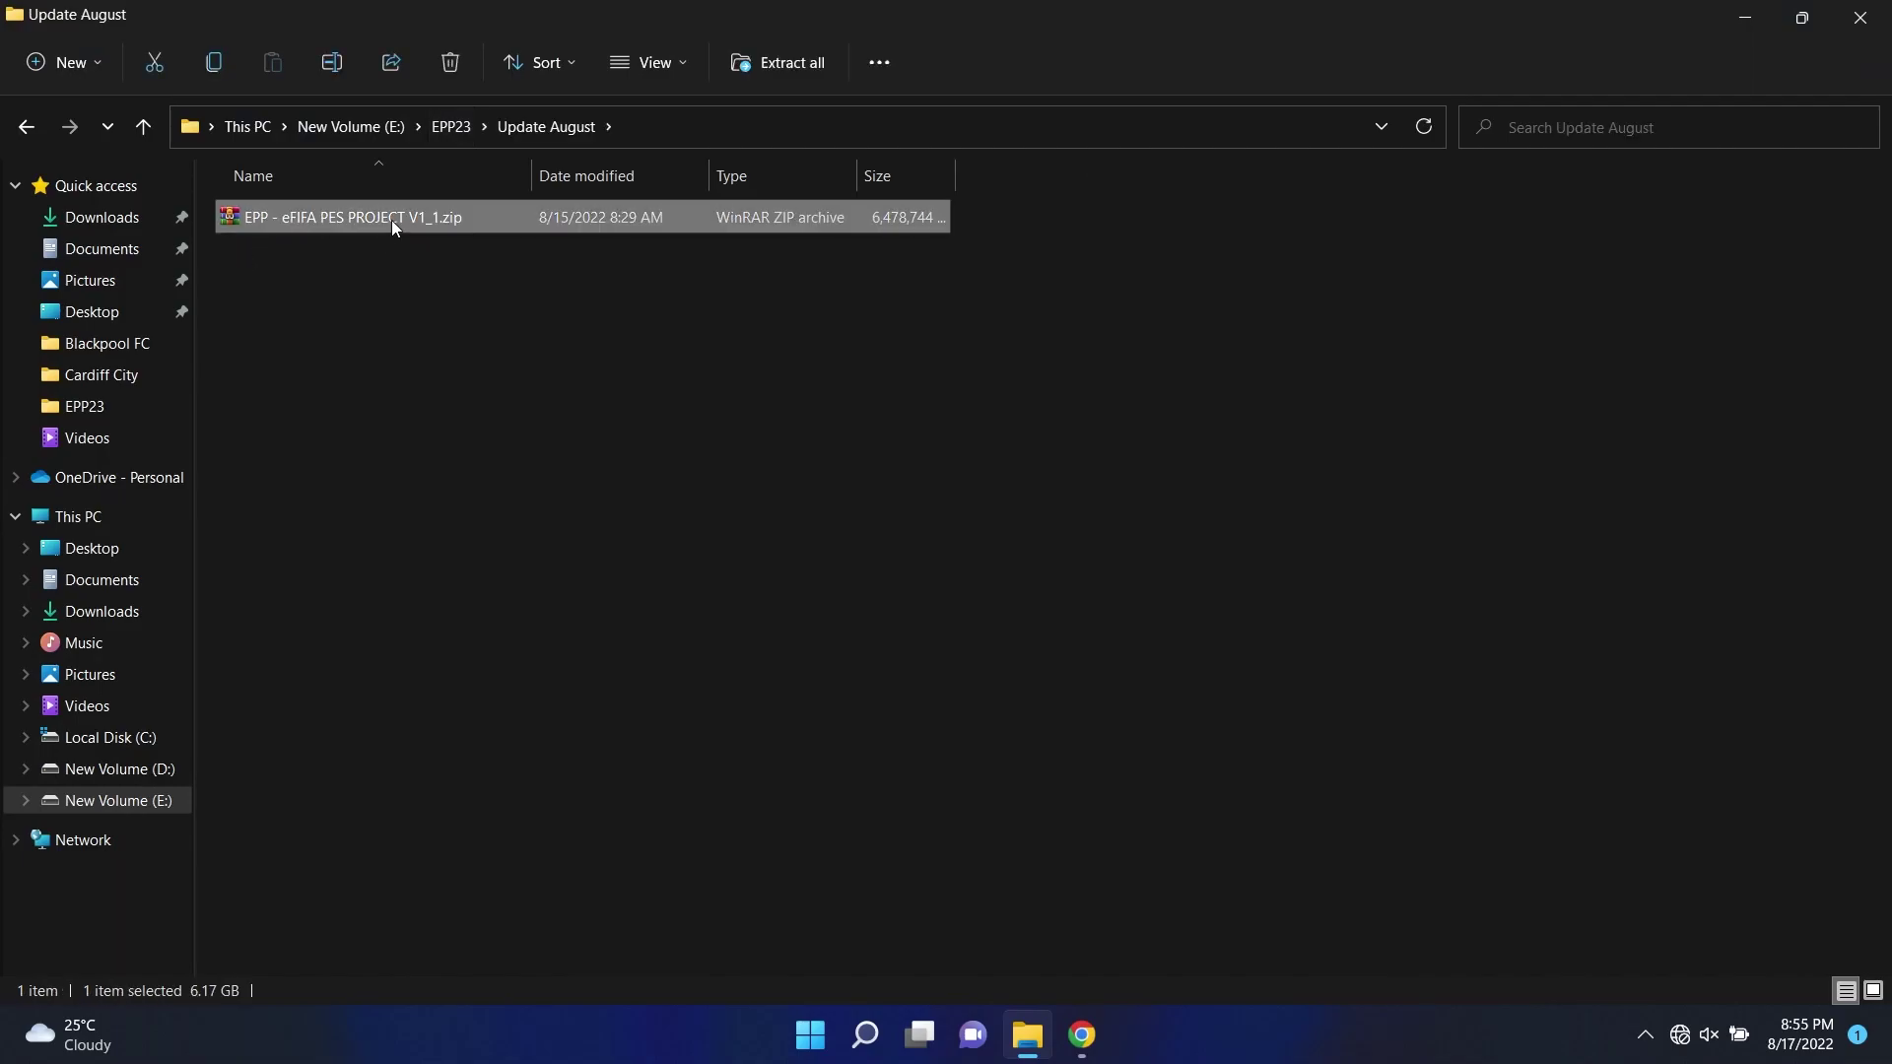
right_click(398, 229)
click(463, 308)
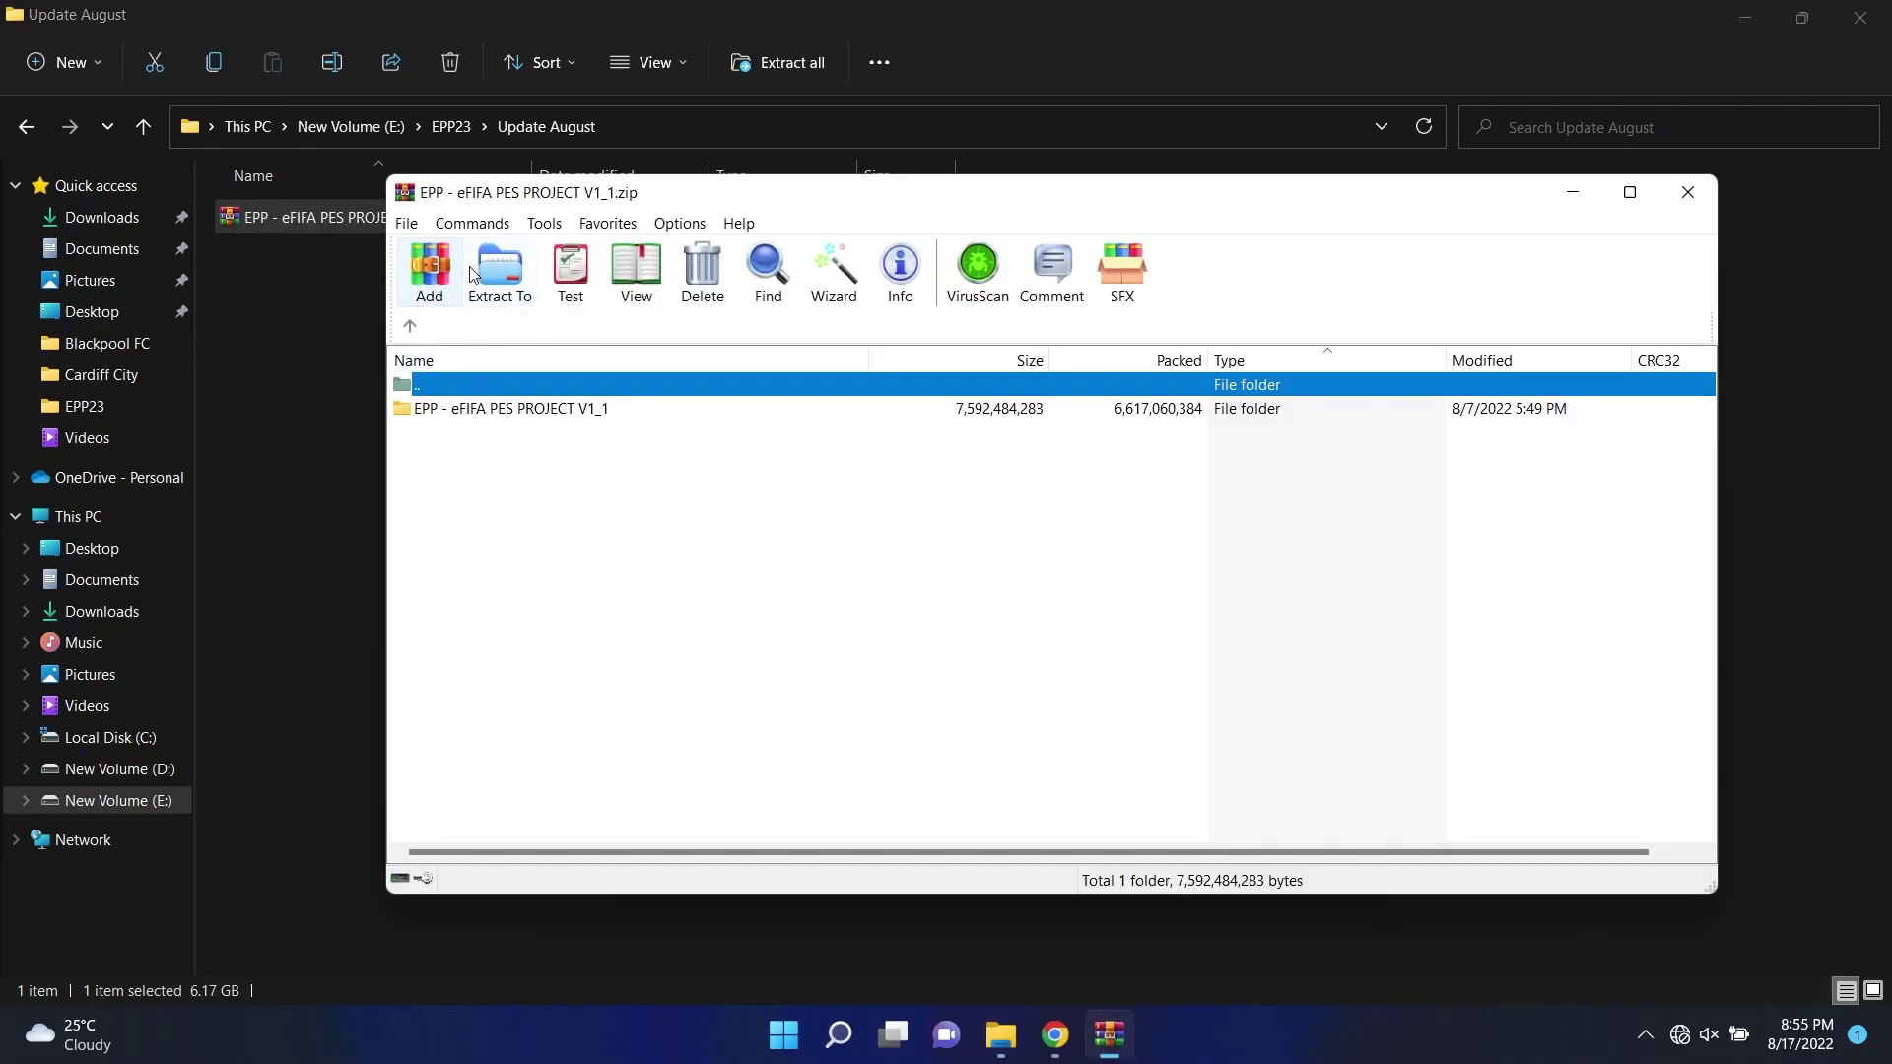
click(499, 278)
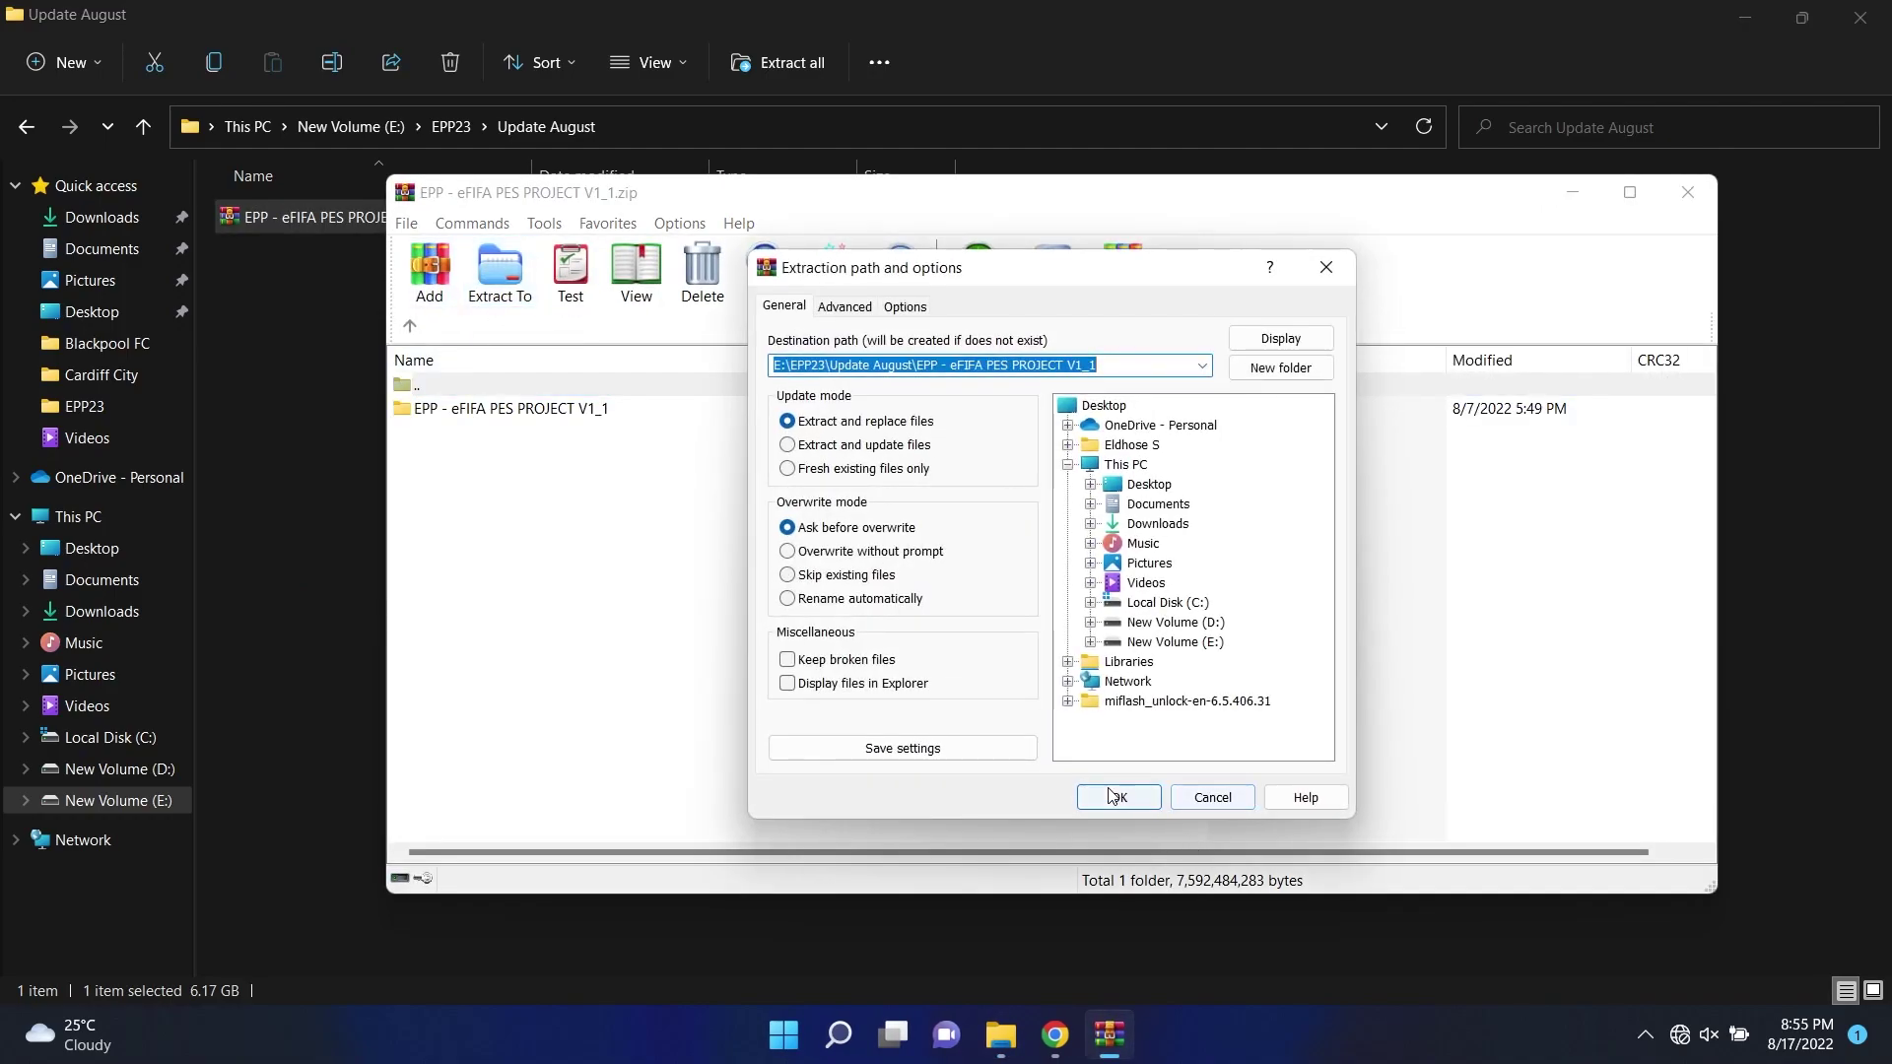
click(1115, 797)
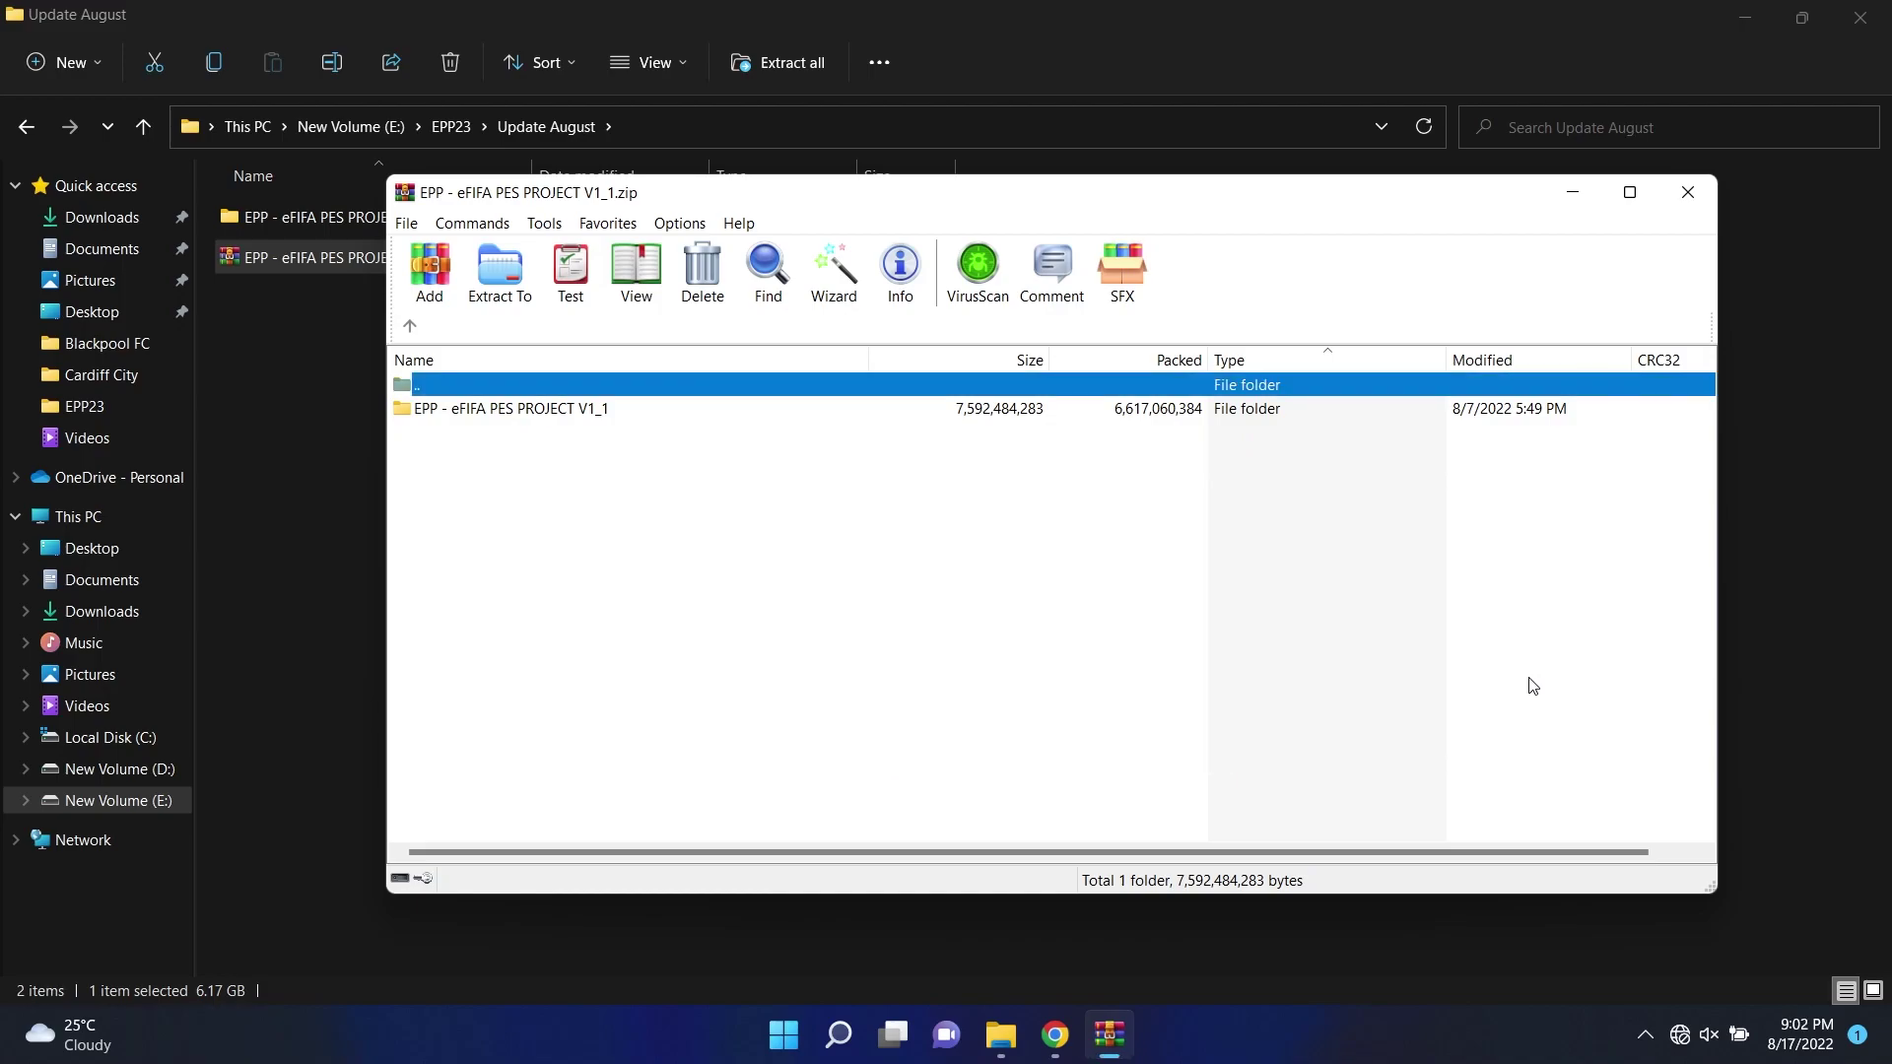
click(1688, 194)
Step: Copy the content, livecpk and modules folders and sider.ini from the inner EPP - eFIFA PES PROJECT V1_1 folder
double_click(433, 217)
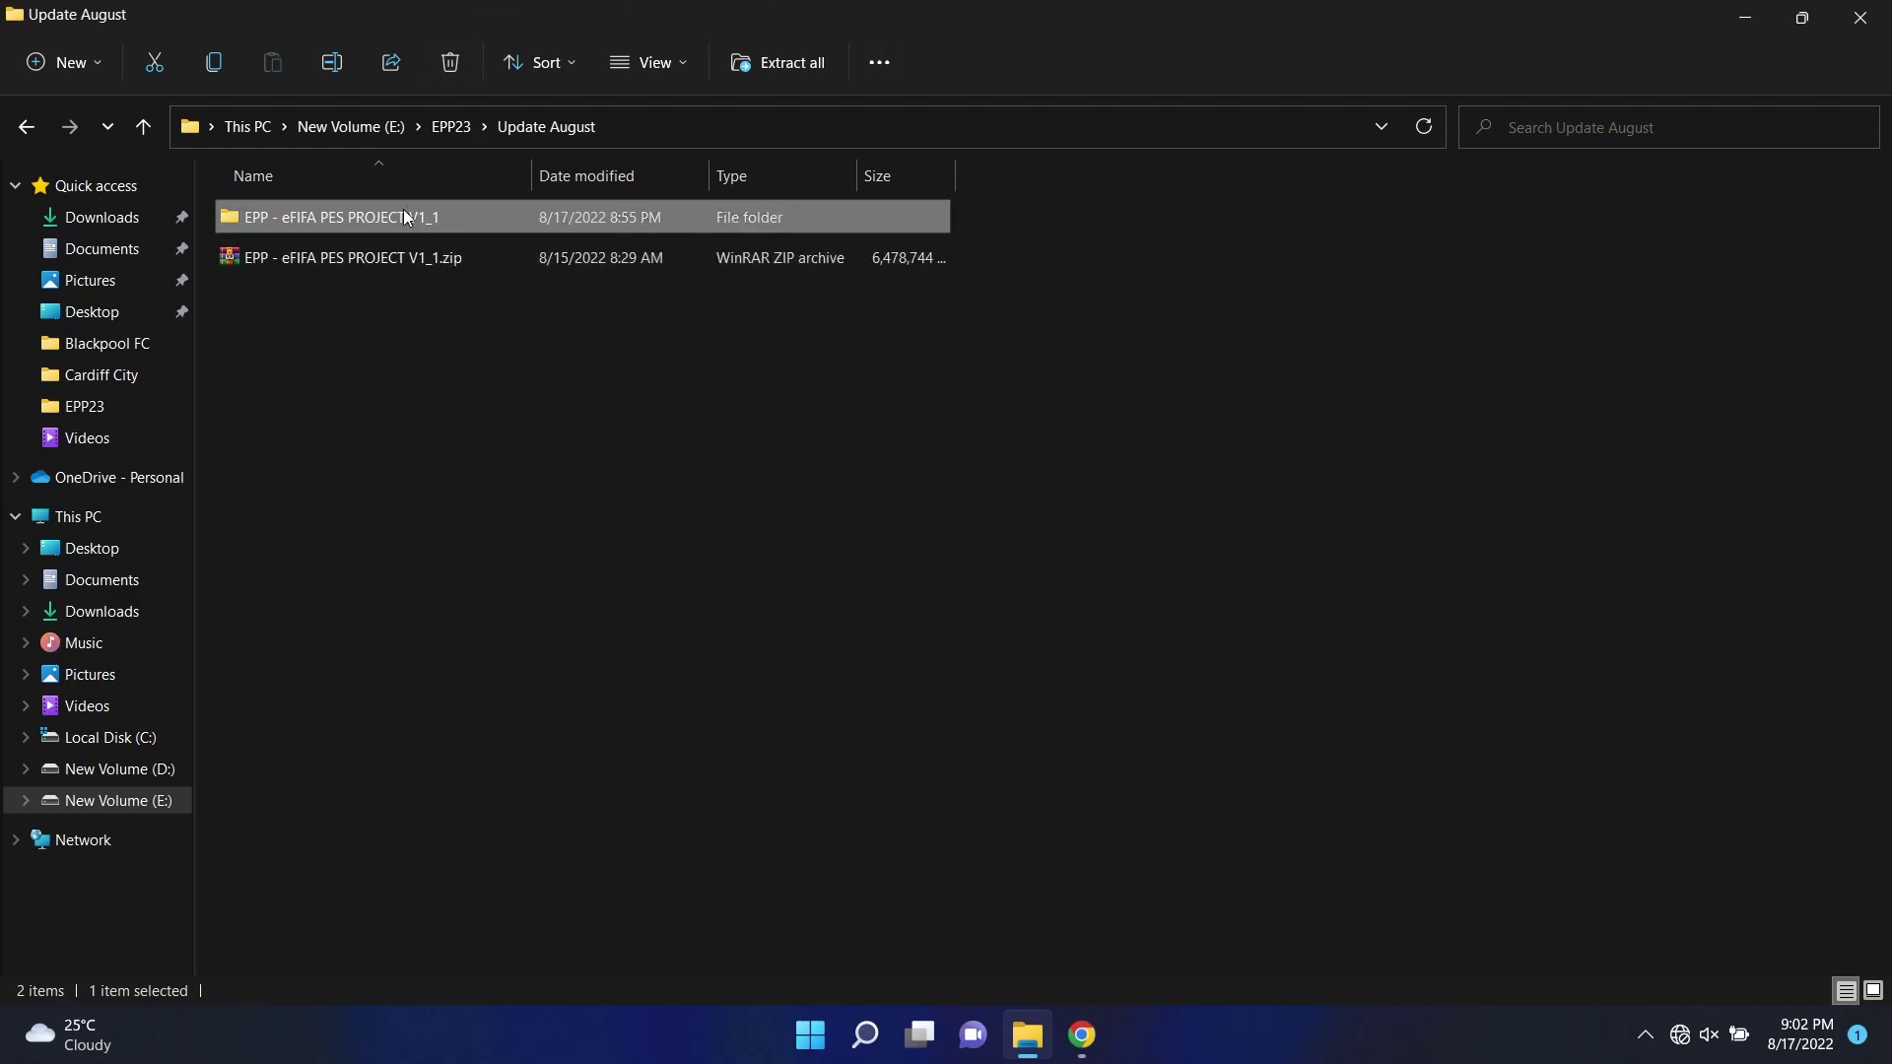
double_click(435, 225)
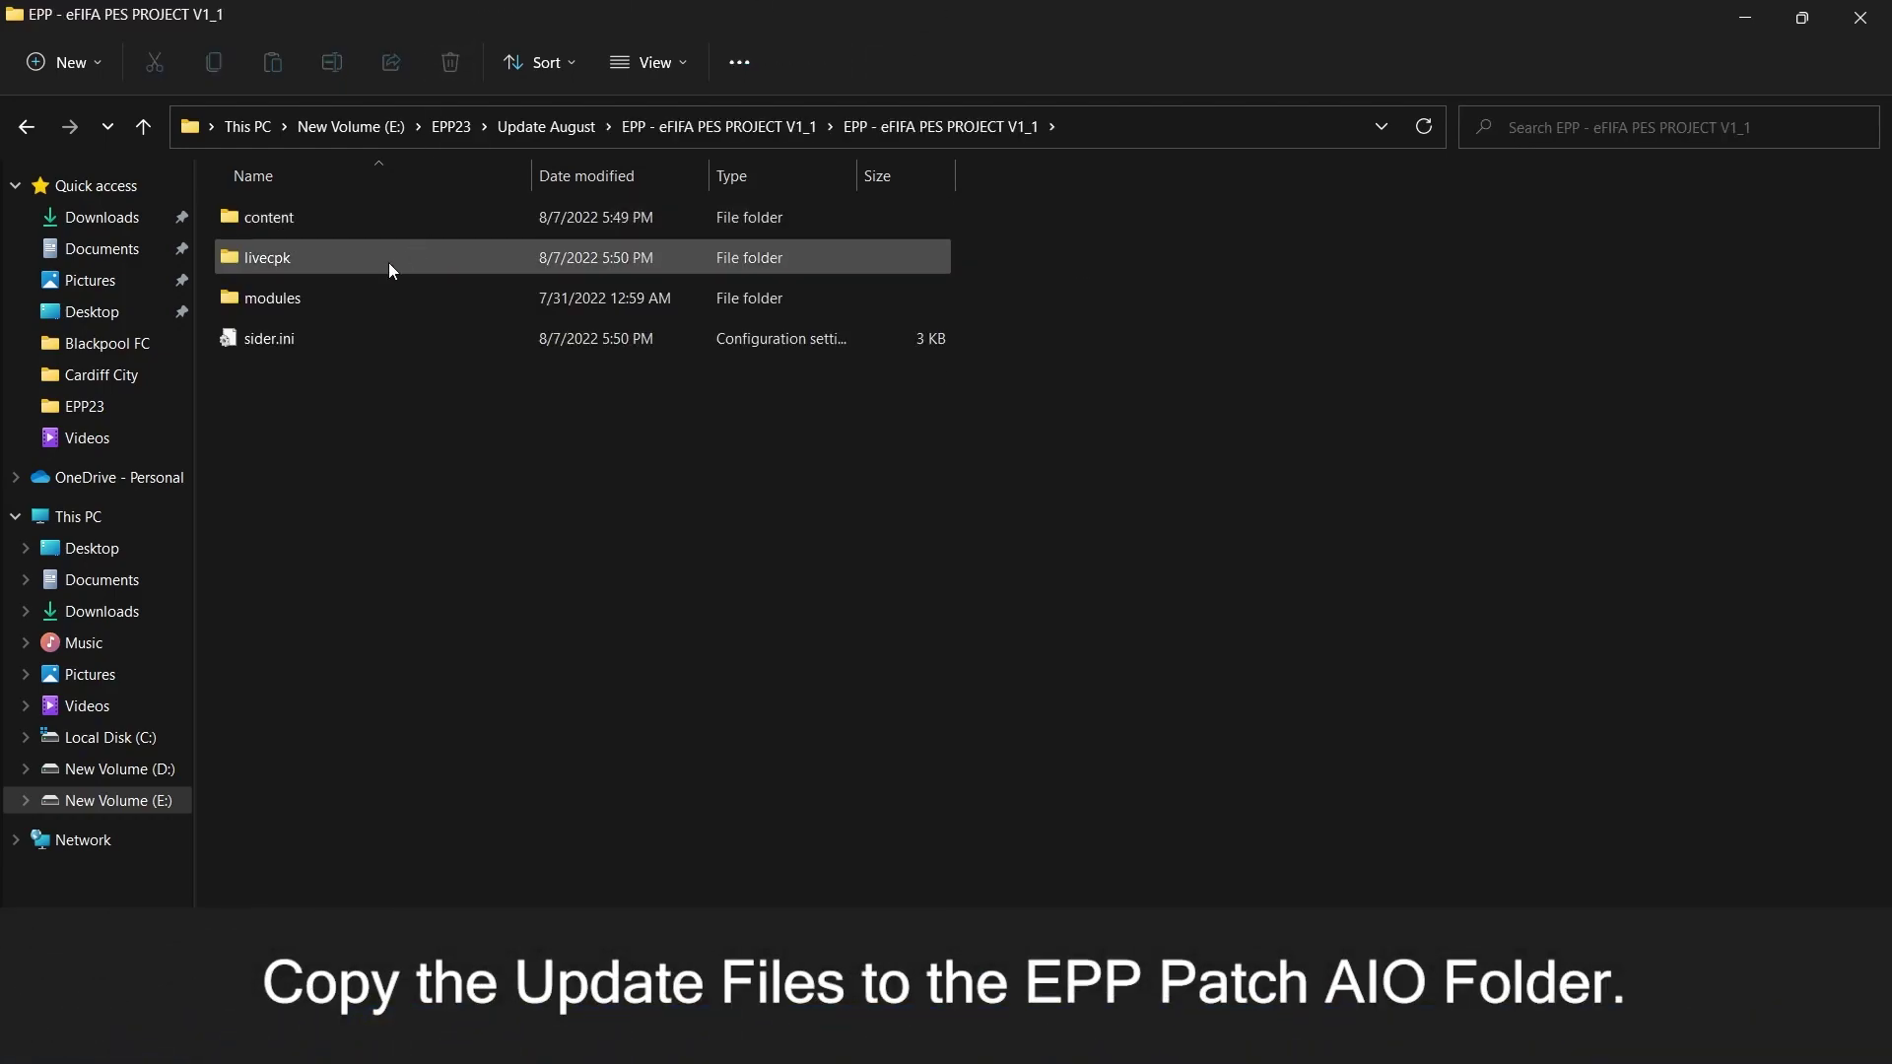
drag(292, 395, 317, 194)
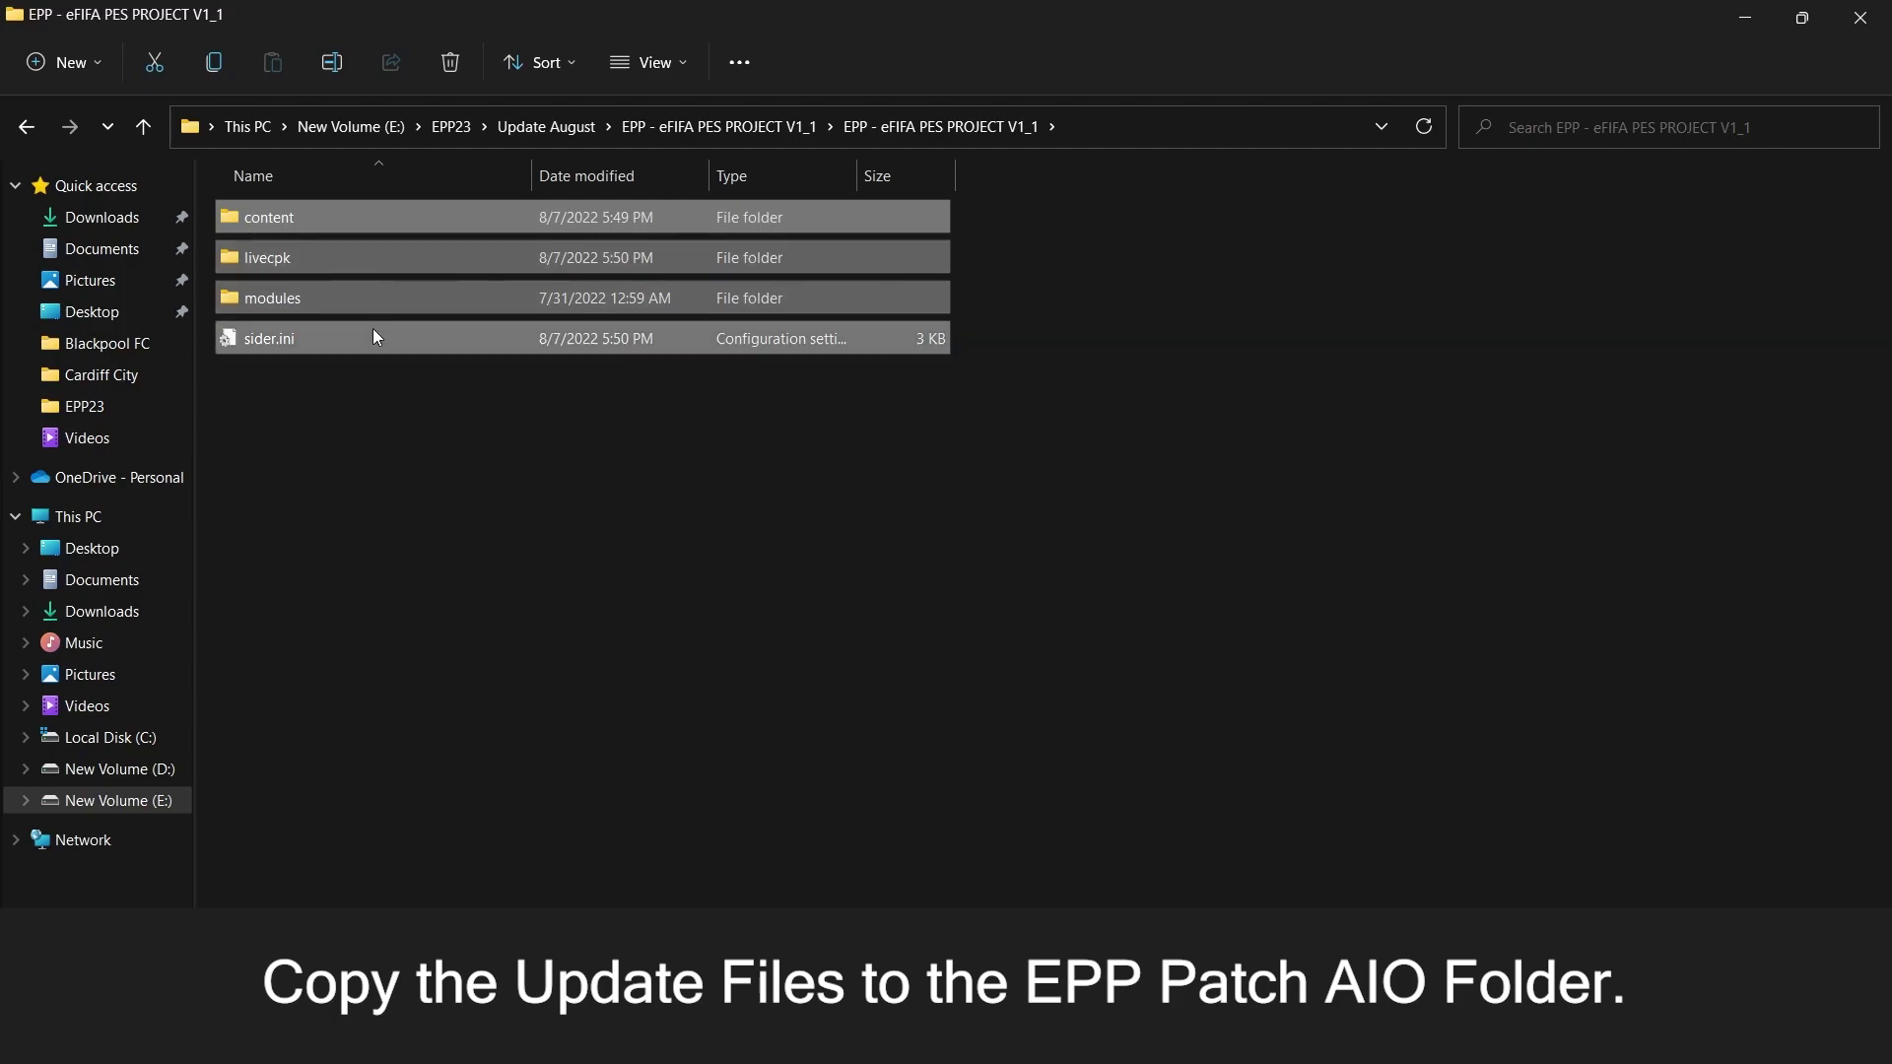
right_click(408, 317)
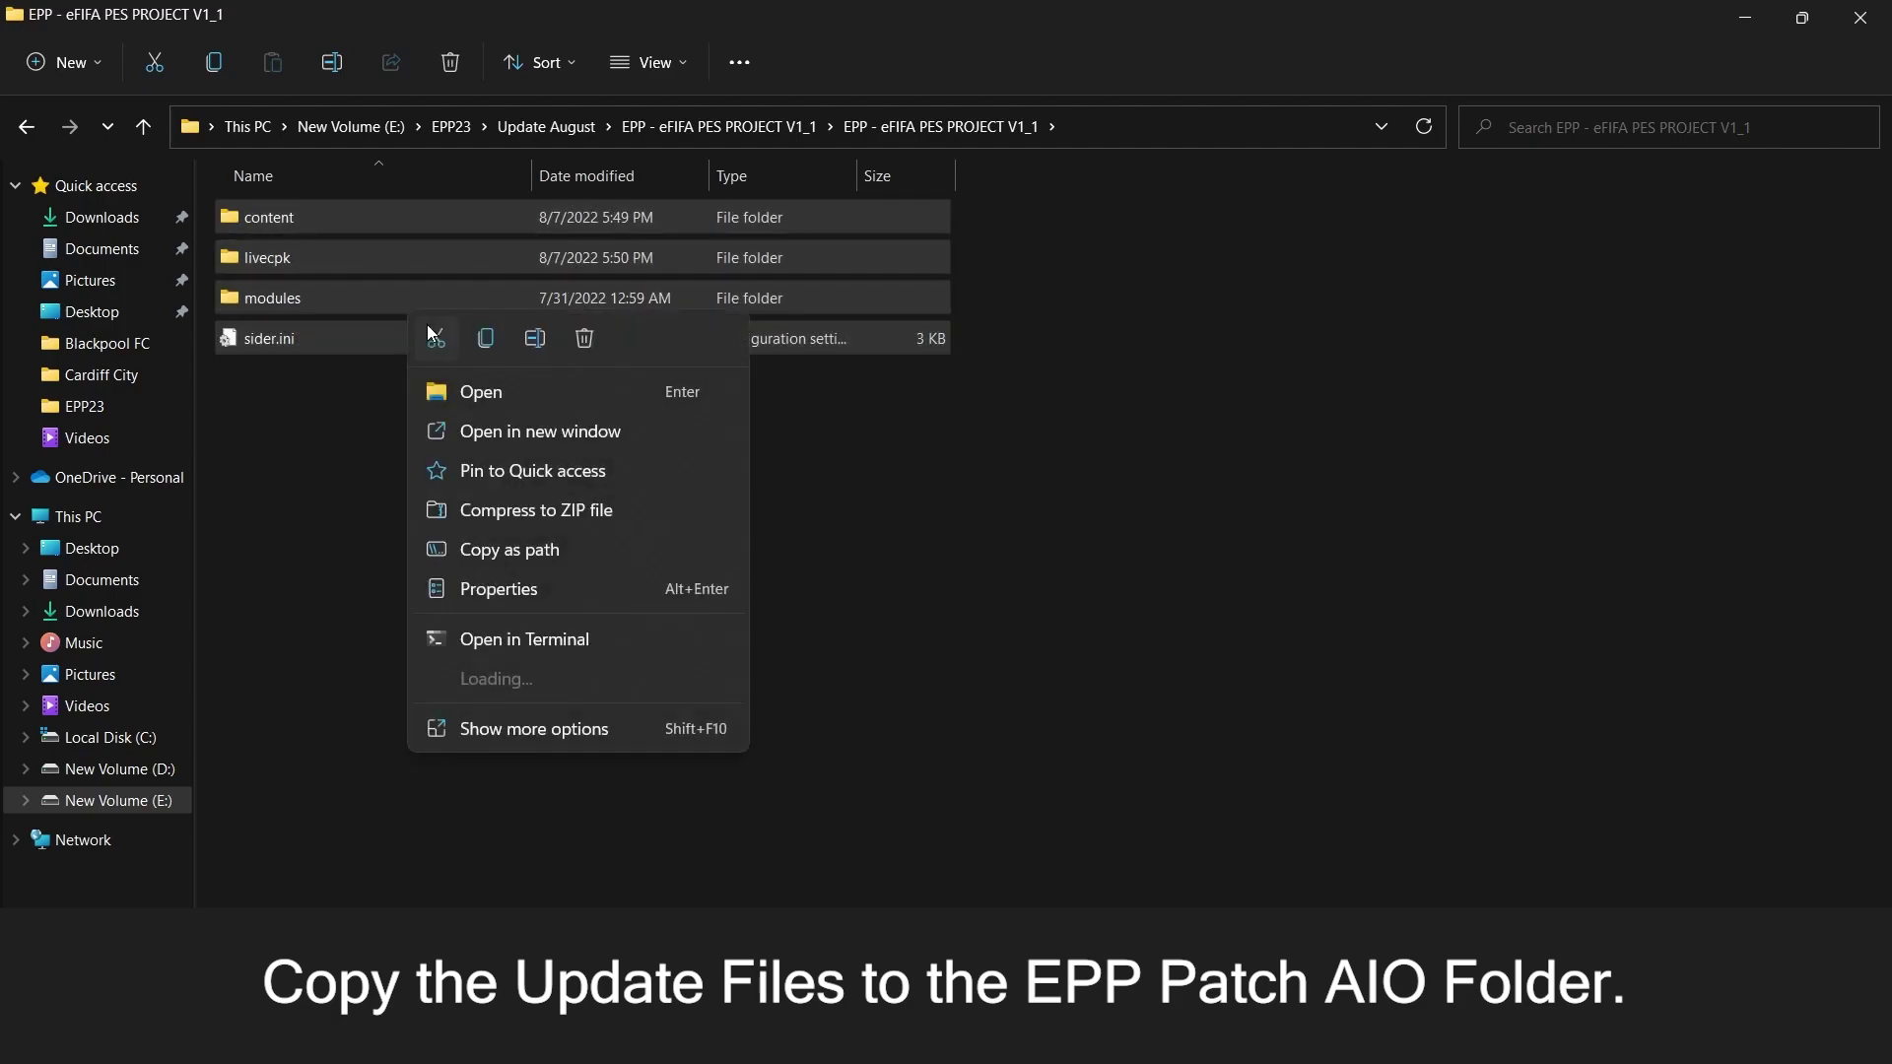
click(487, 343)
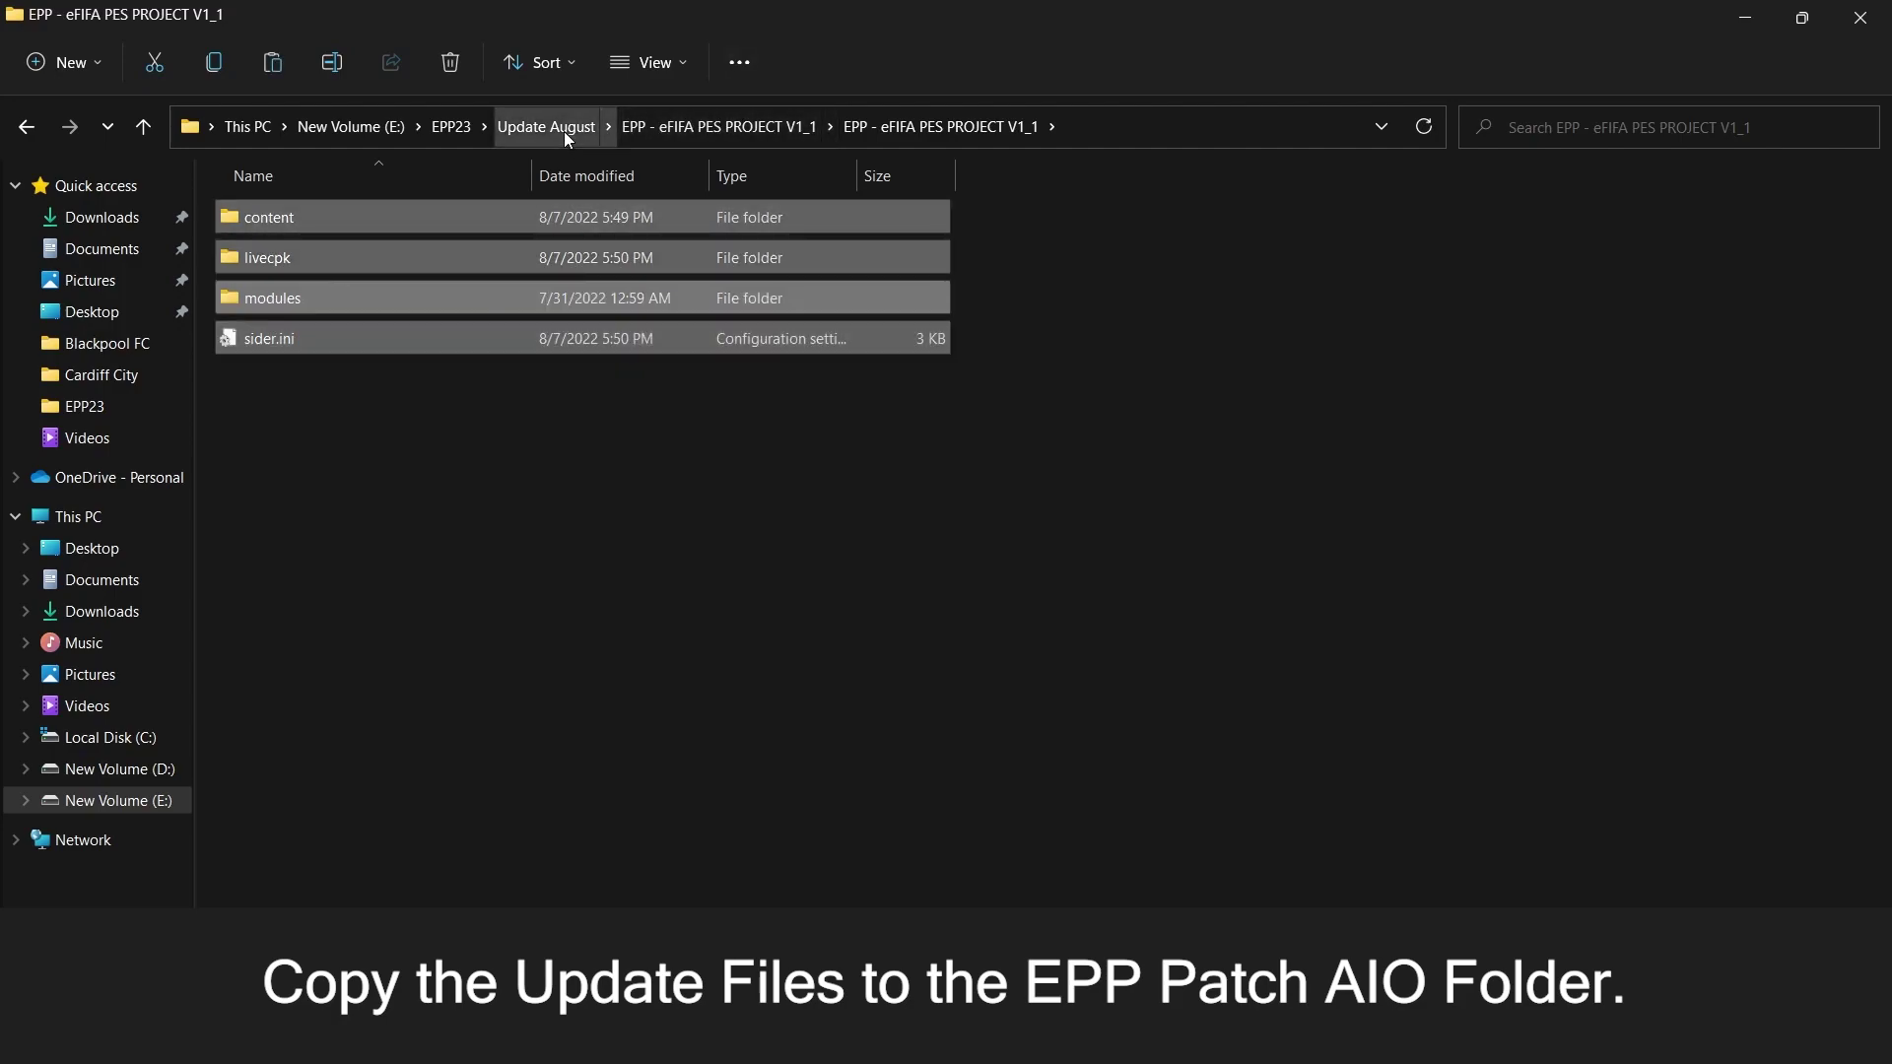
Step: Paste the update files into the EPP ALL IN ONE - JULY 2023.7z folder in EPP23, replacing the existing files
click(457, 126)
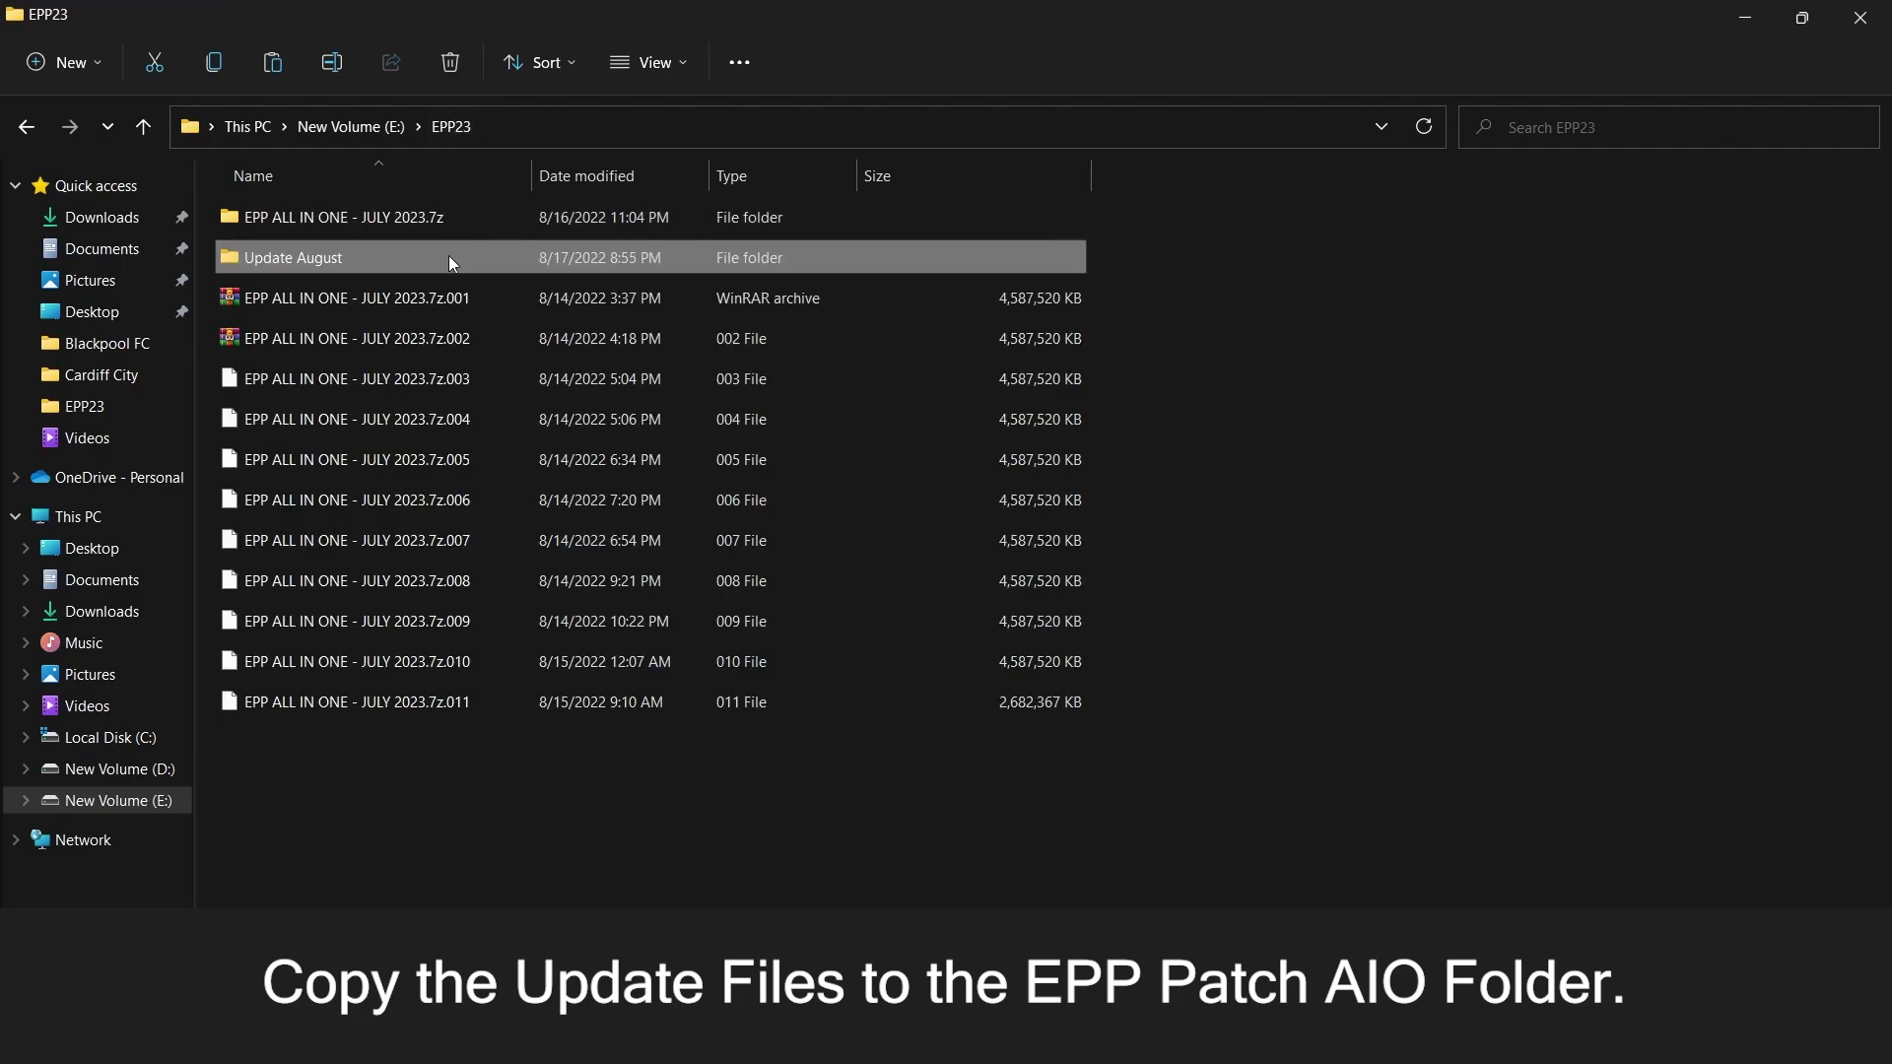
double_click(373, 225)
right_click(1027, 357)
click(1062, 400)
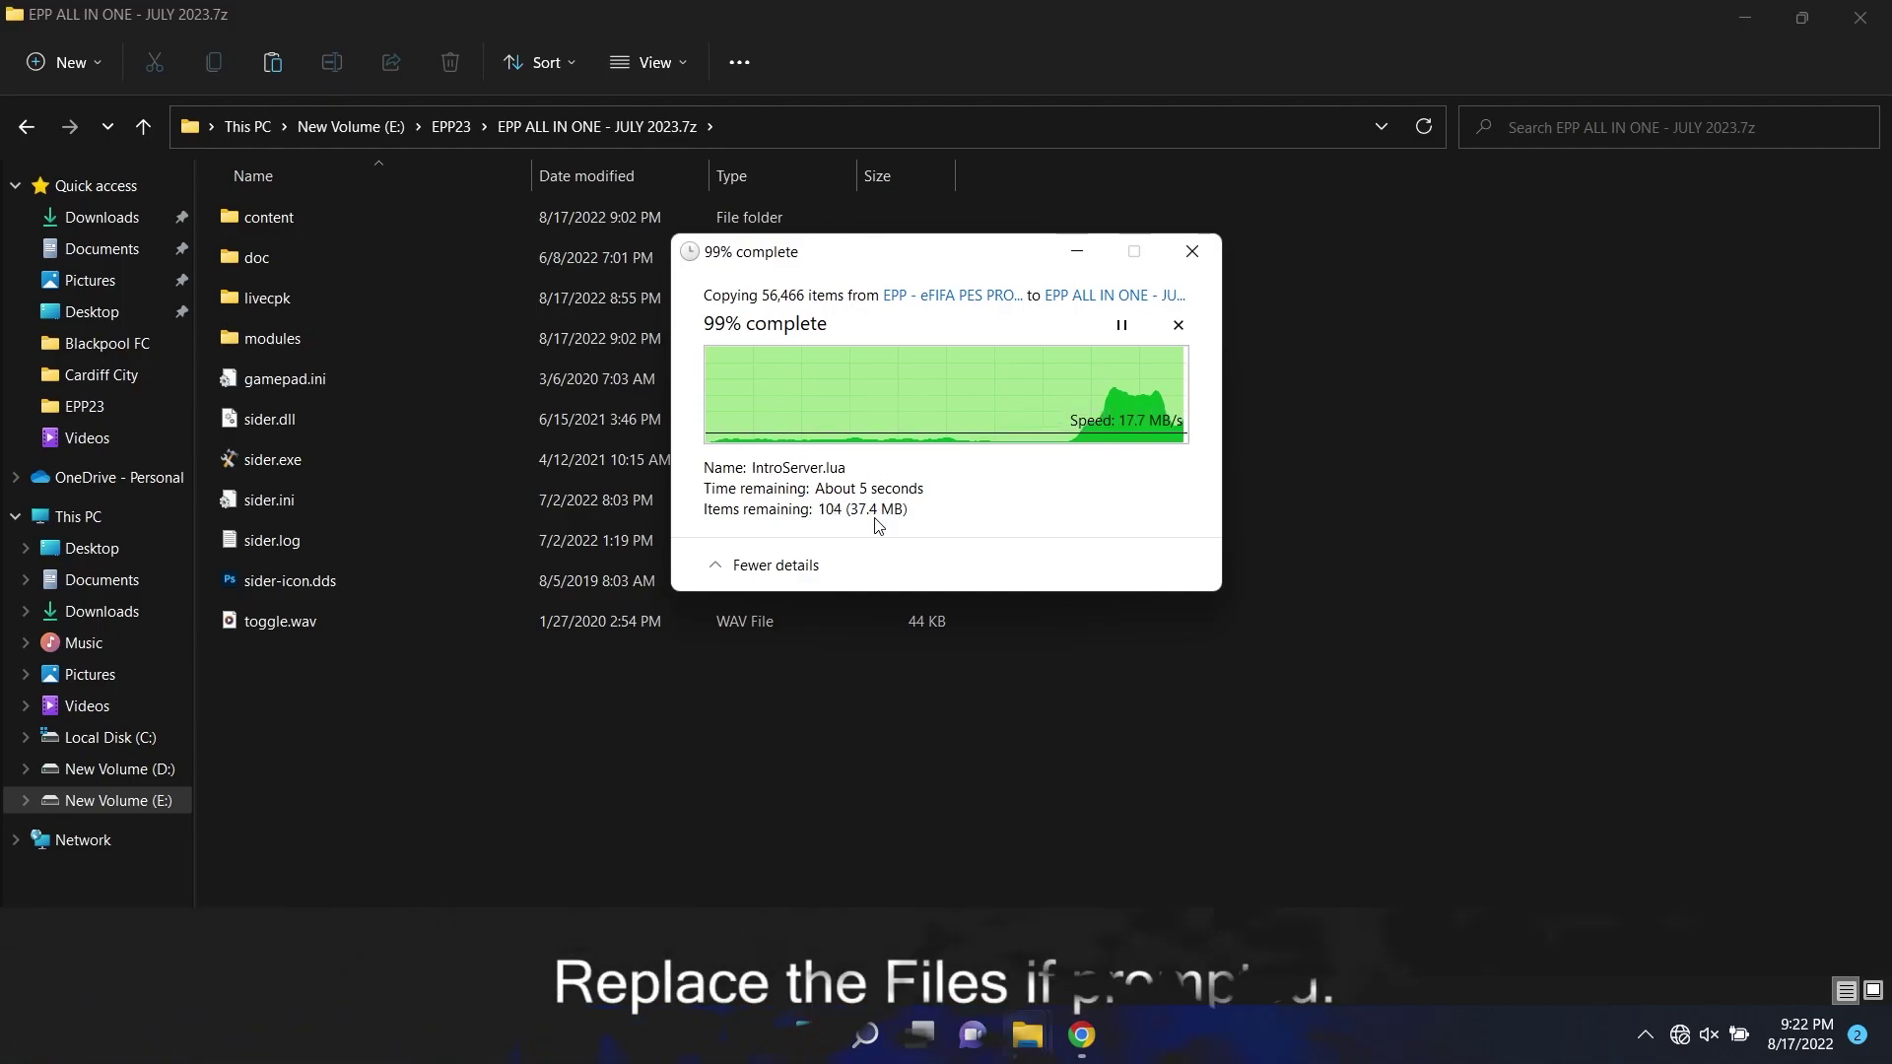
click(778, 384)
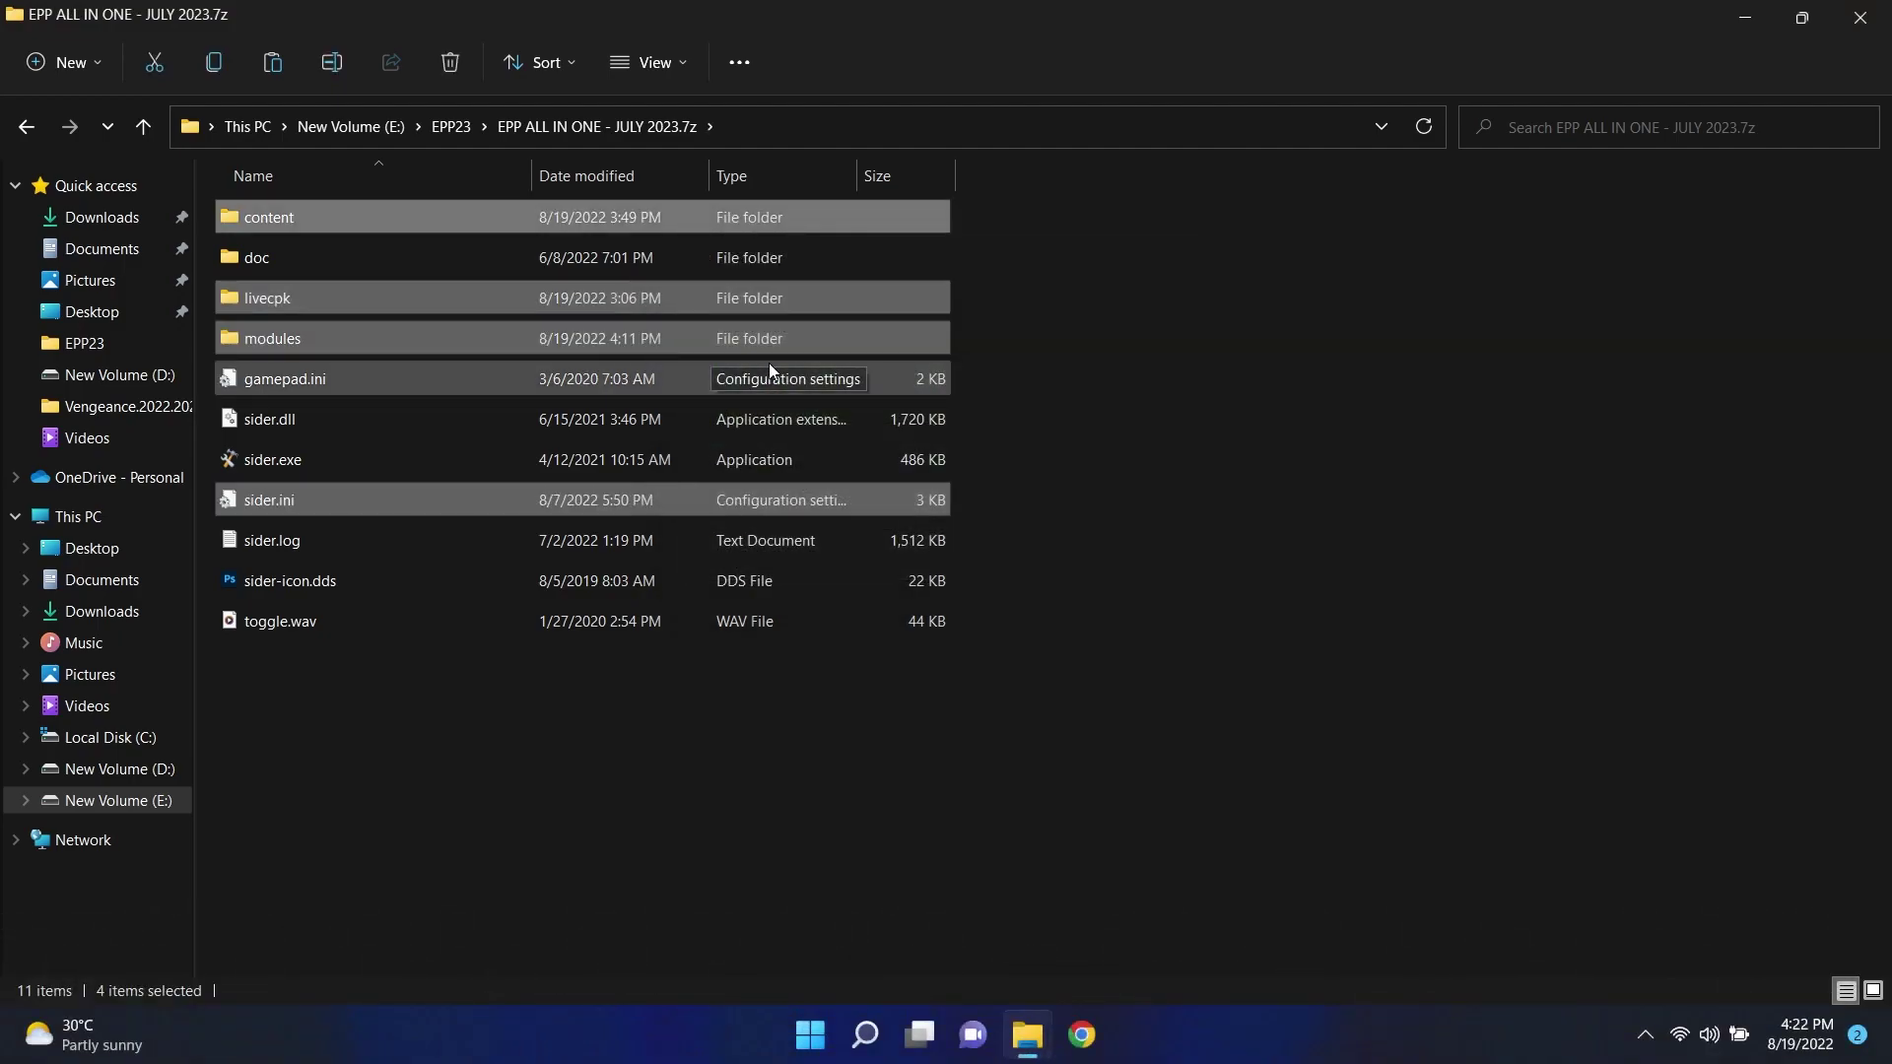
Step: Run sider.exe from the patch folder to launch PES 2021
click(1087, 351)
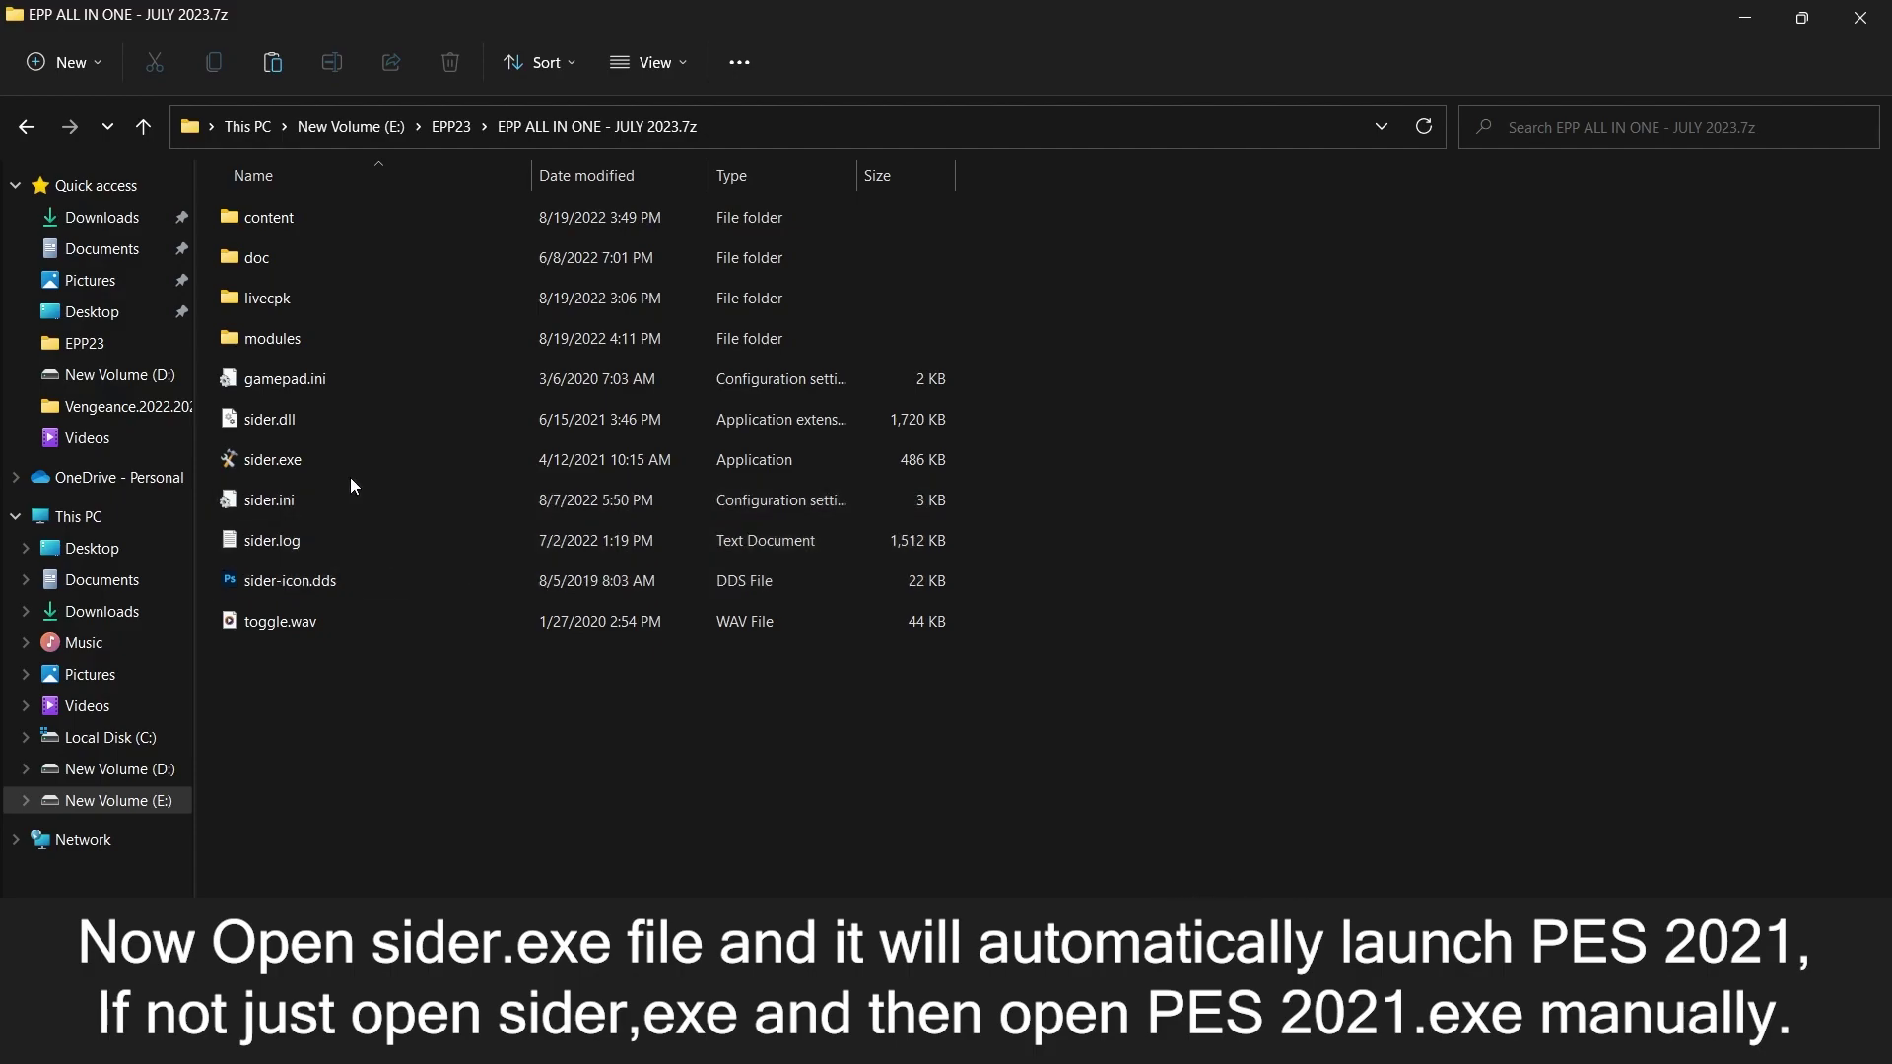
click(313, 460)
double_click(313, 459)
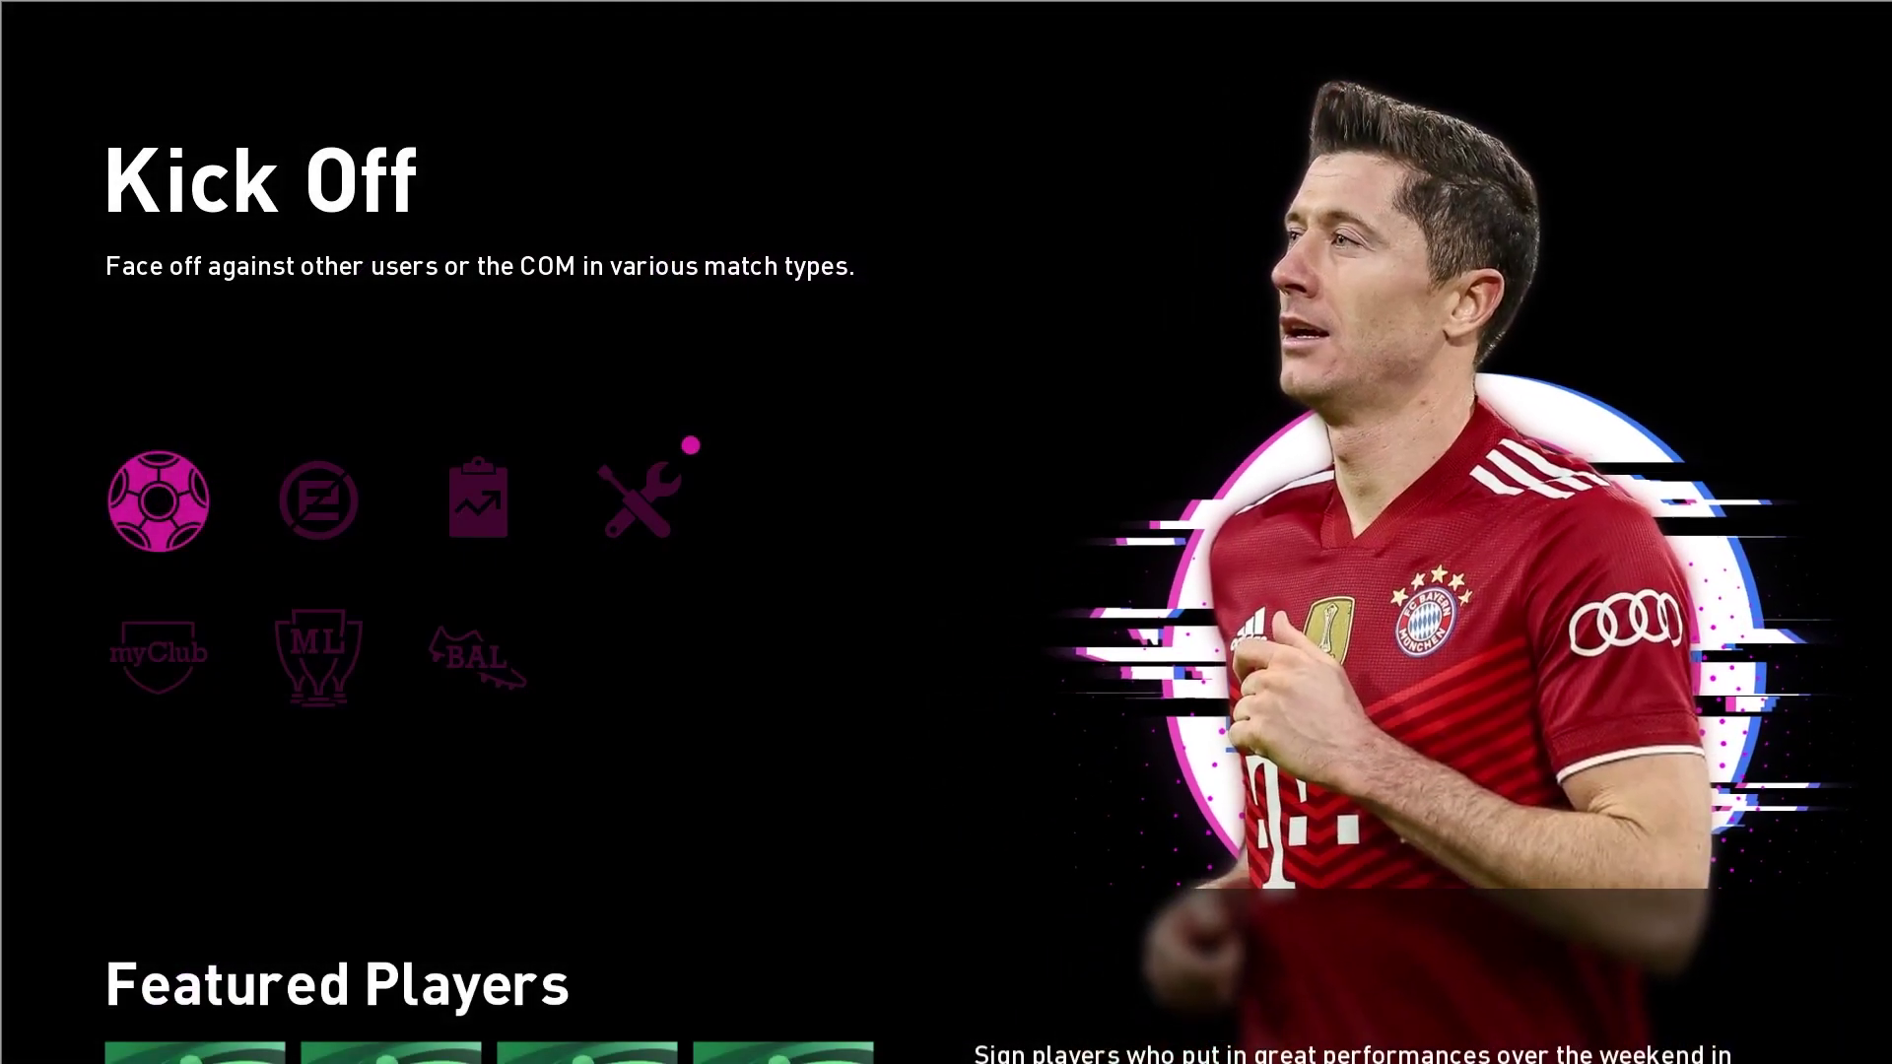
Step: Go from the main menu's settings section to the Select Team list, dismissing the Image List notice on the way
key(Right)
key(Right)
key(Right)
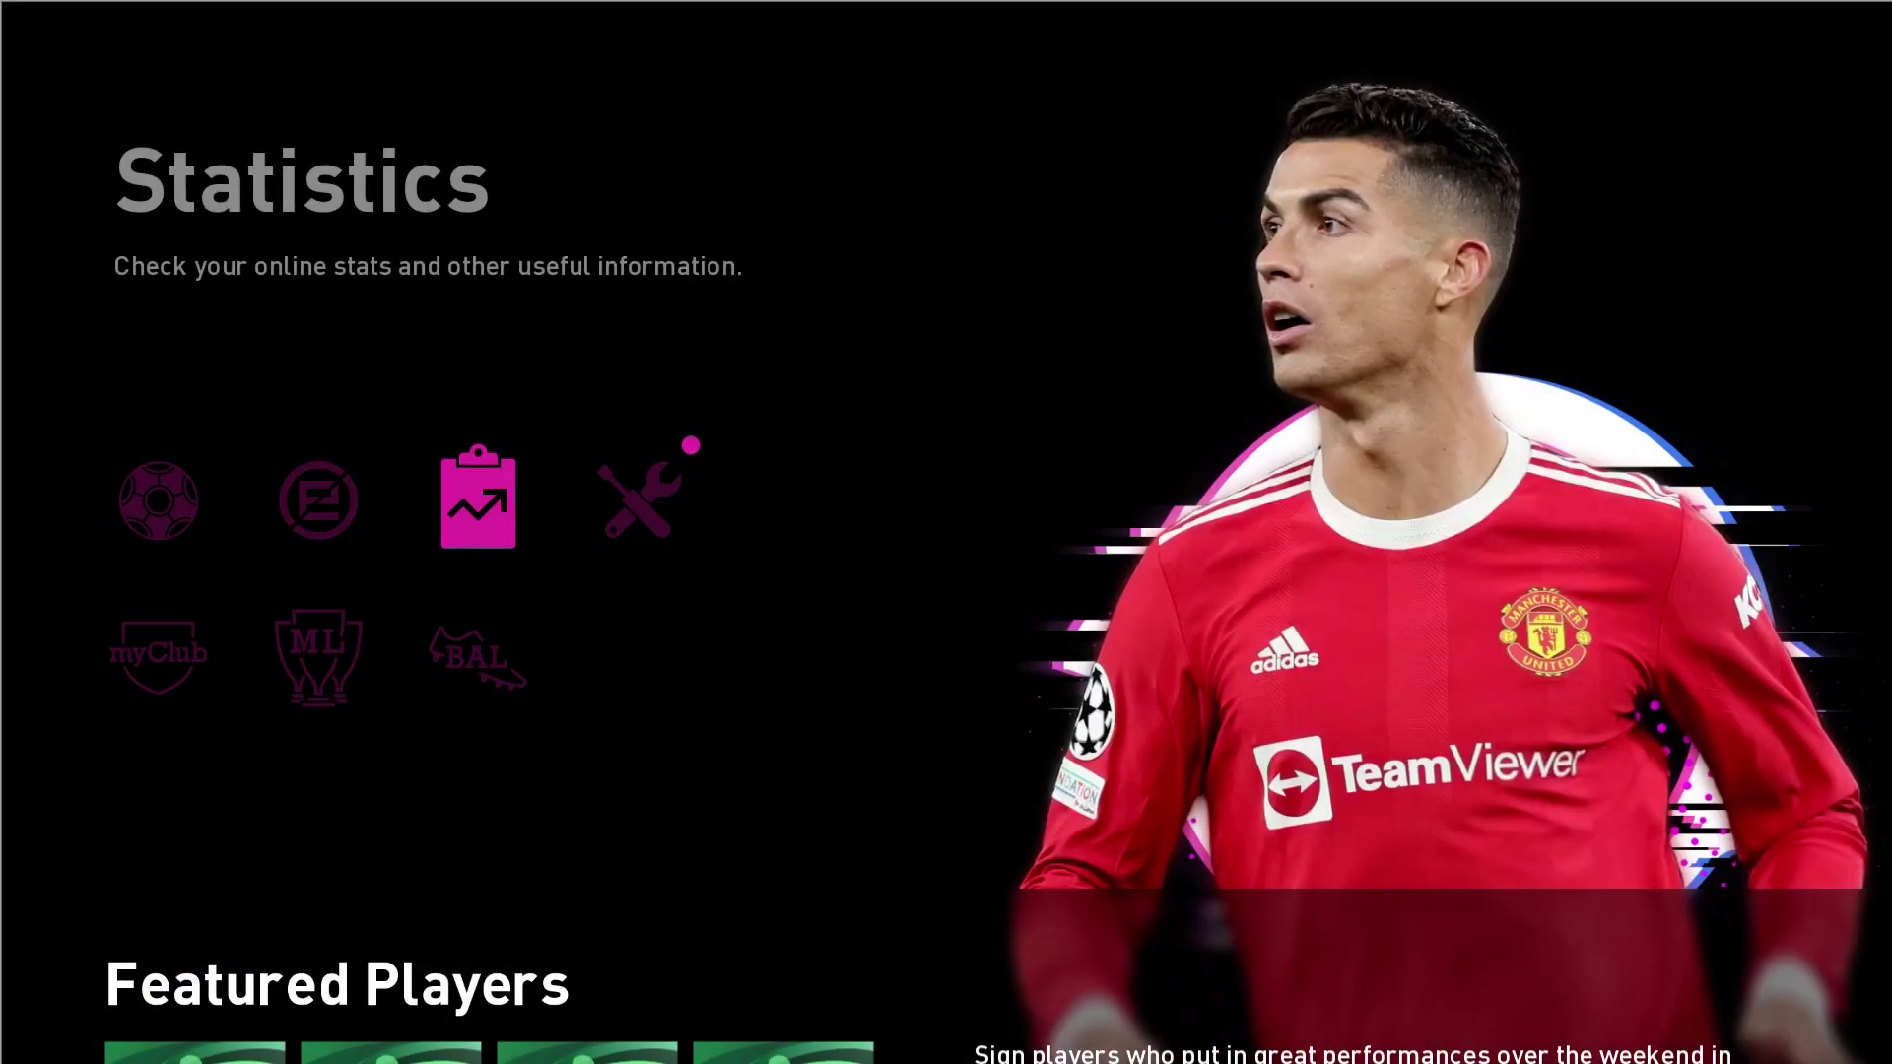
key(Return)
key(Return)
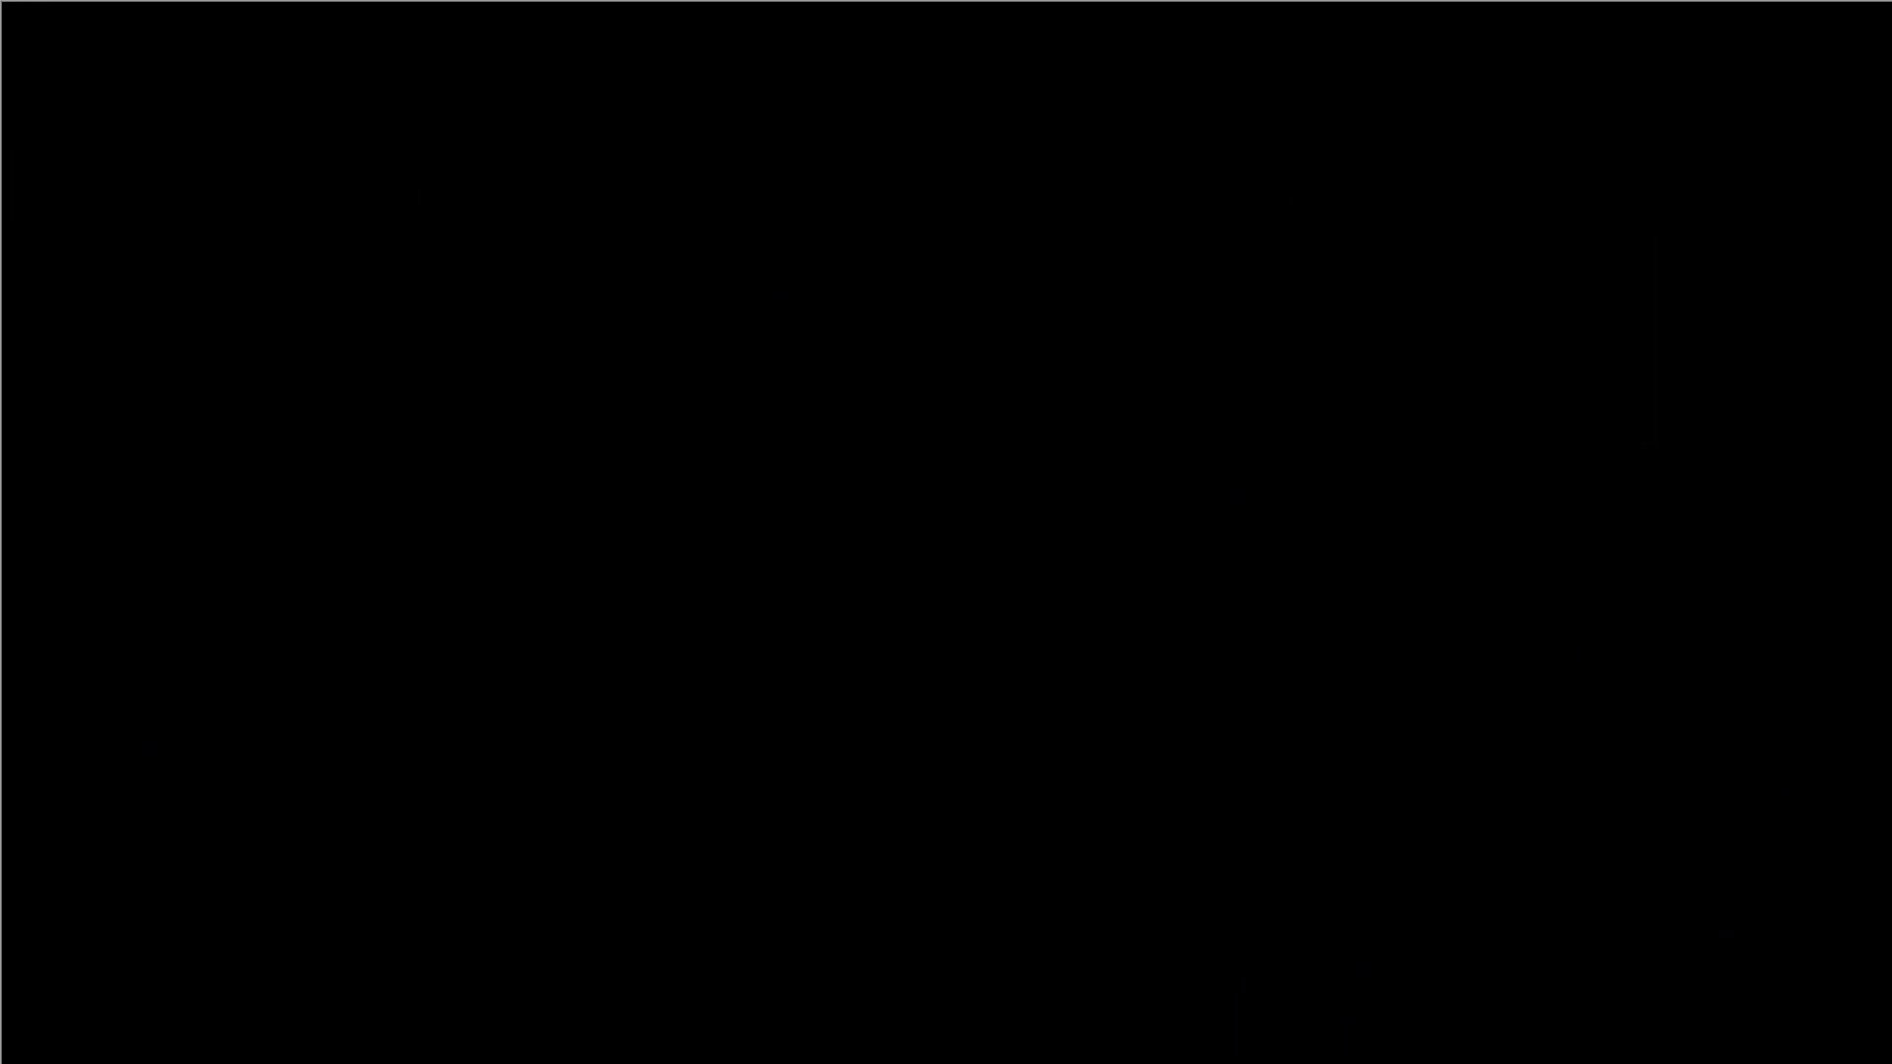
key(Right)
key(Return)
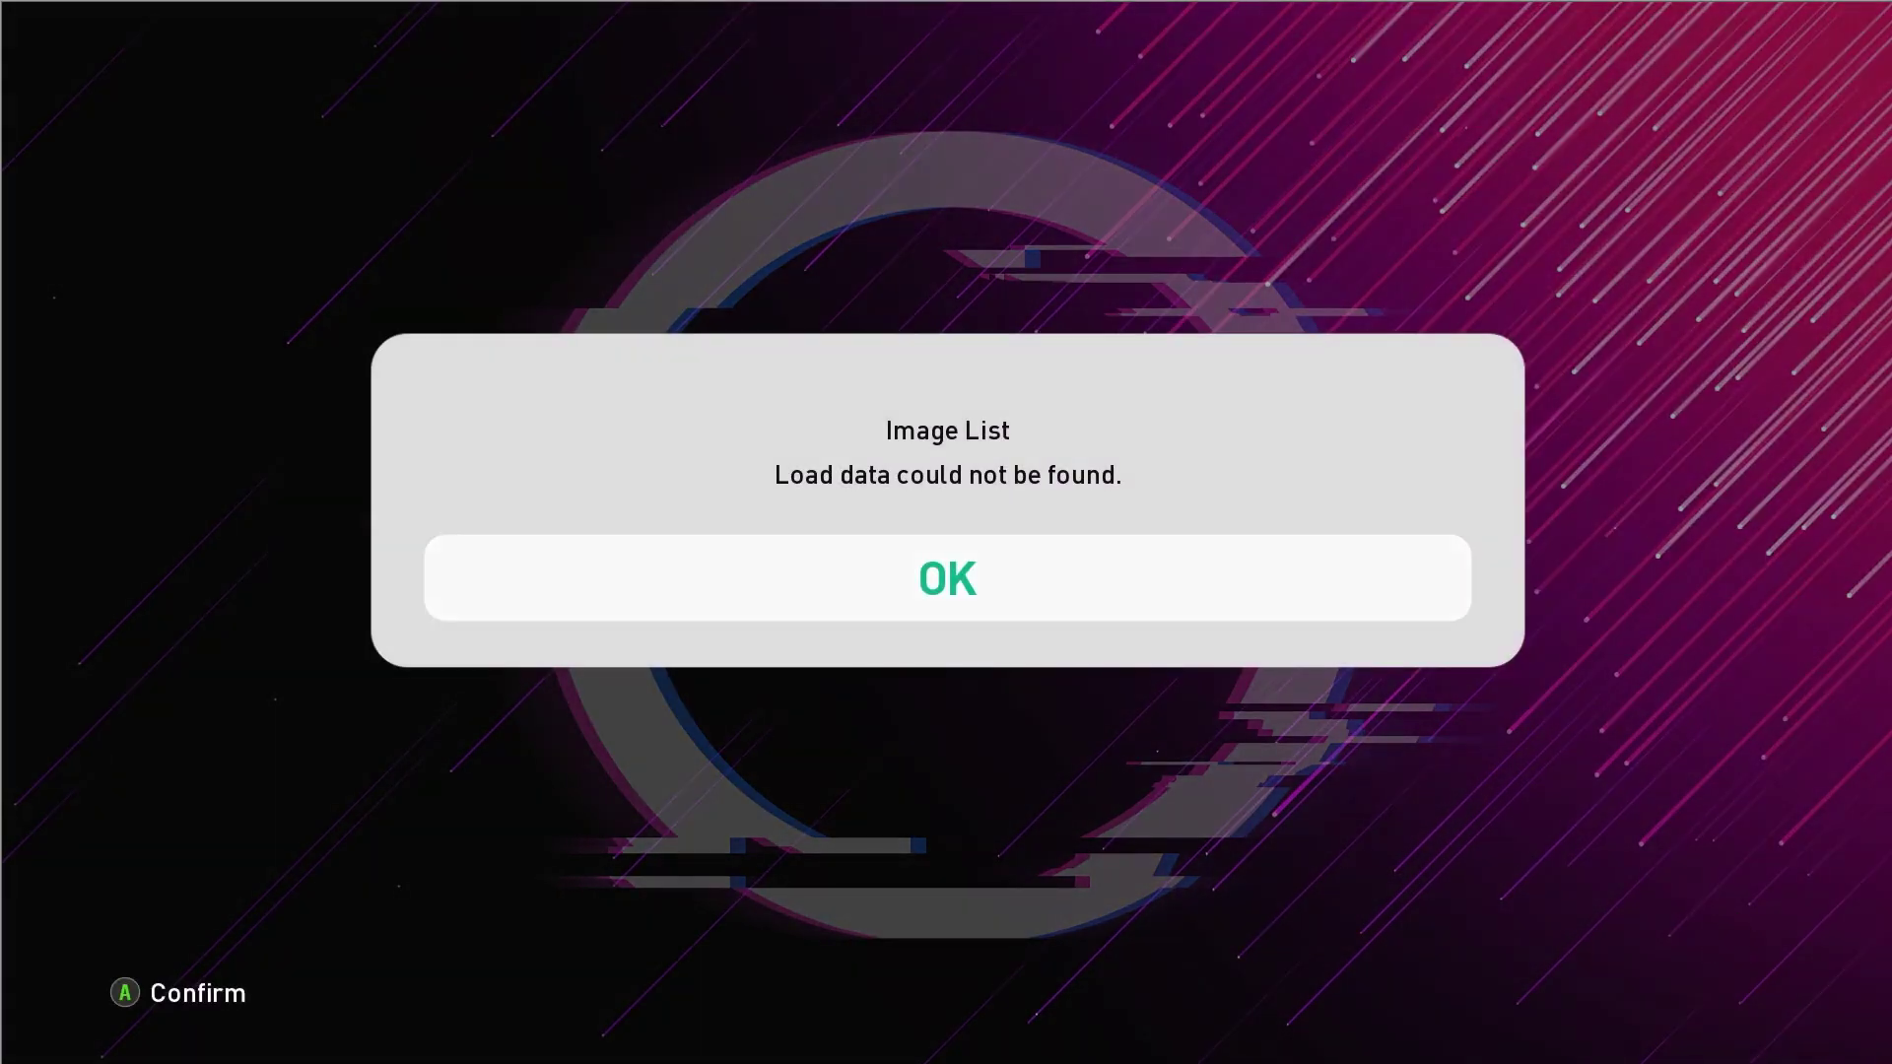
key(Return)
key(Return)
key(Down)
key(Return)
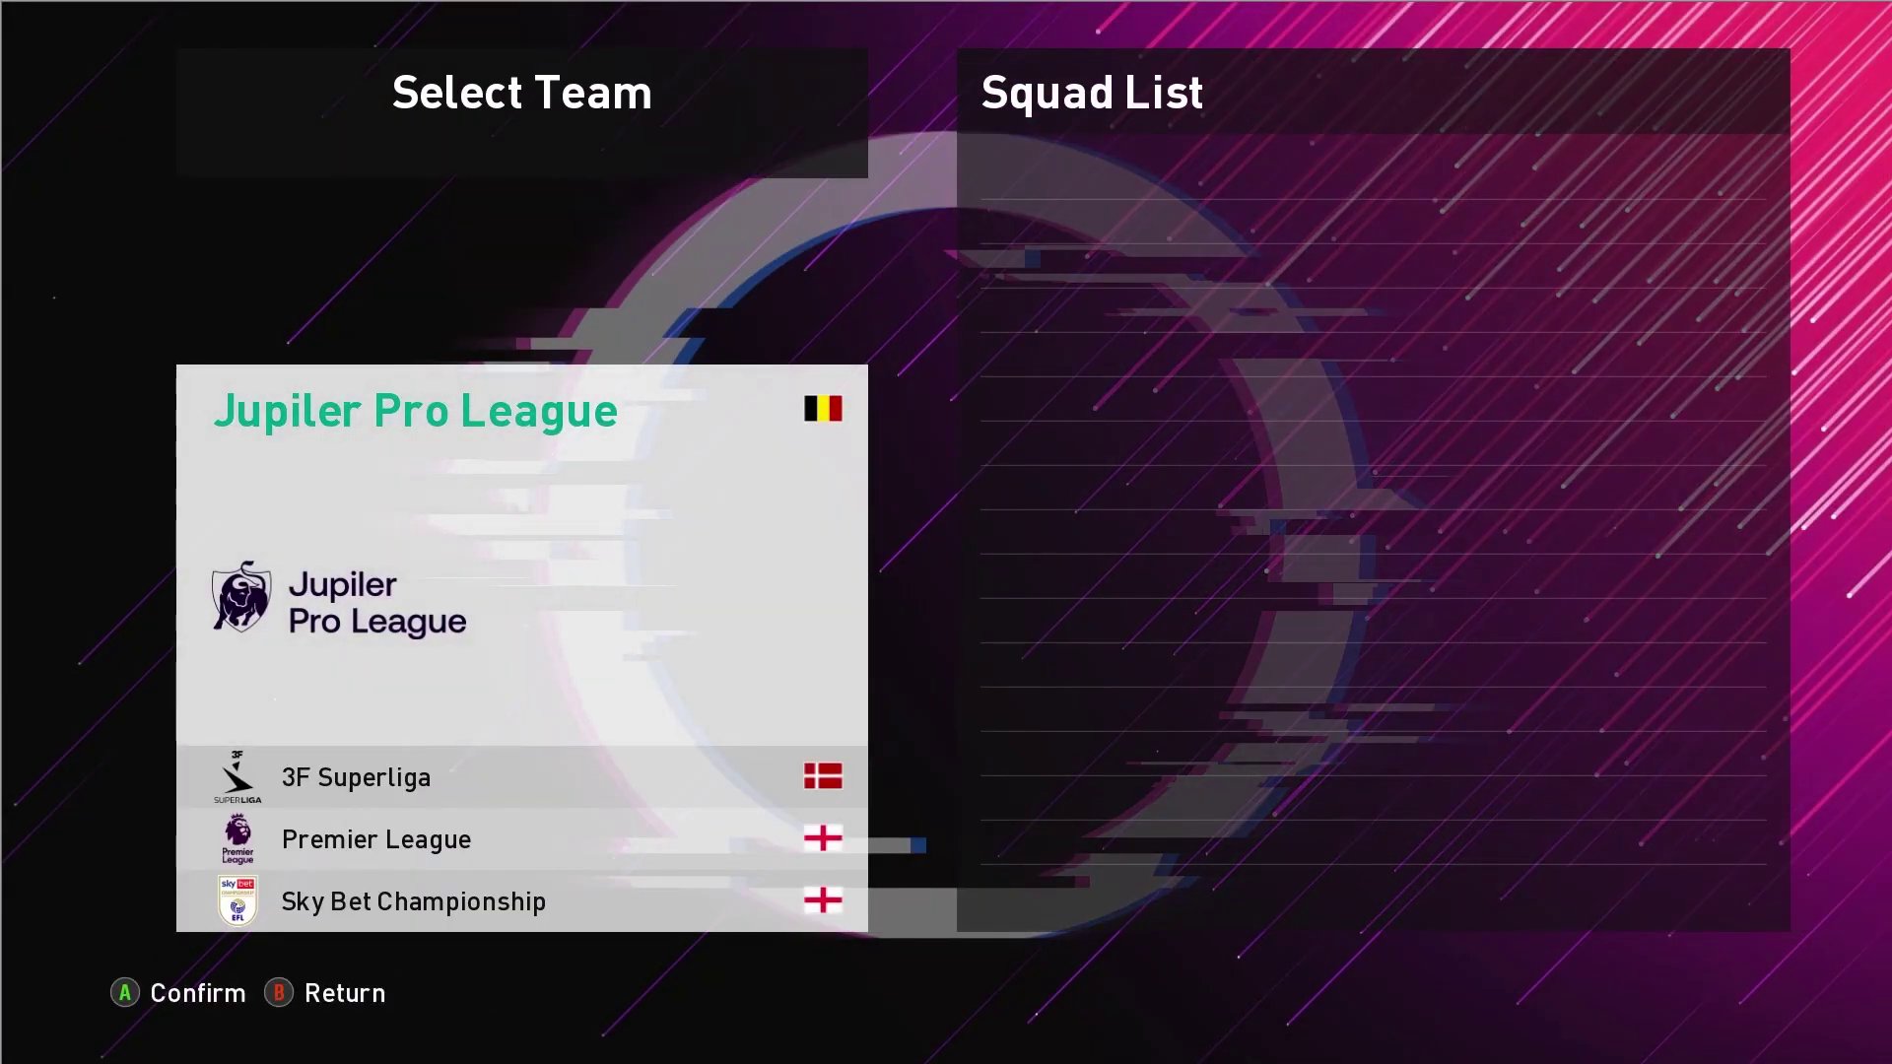
Step: Look through the league list from Jupiler Pro League down past the European leagues to the Latin American ones, checking names and logos
key(Down)
key(Down)
key(Down)
key(Down)
key(Down)
key(Down)
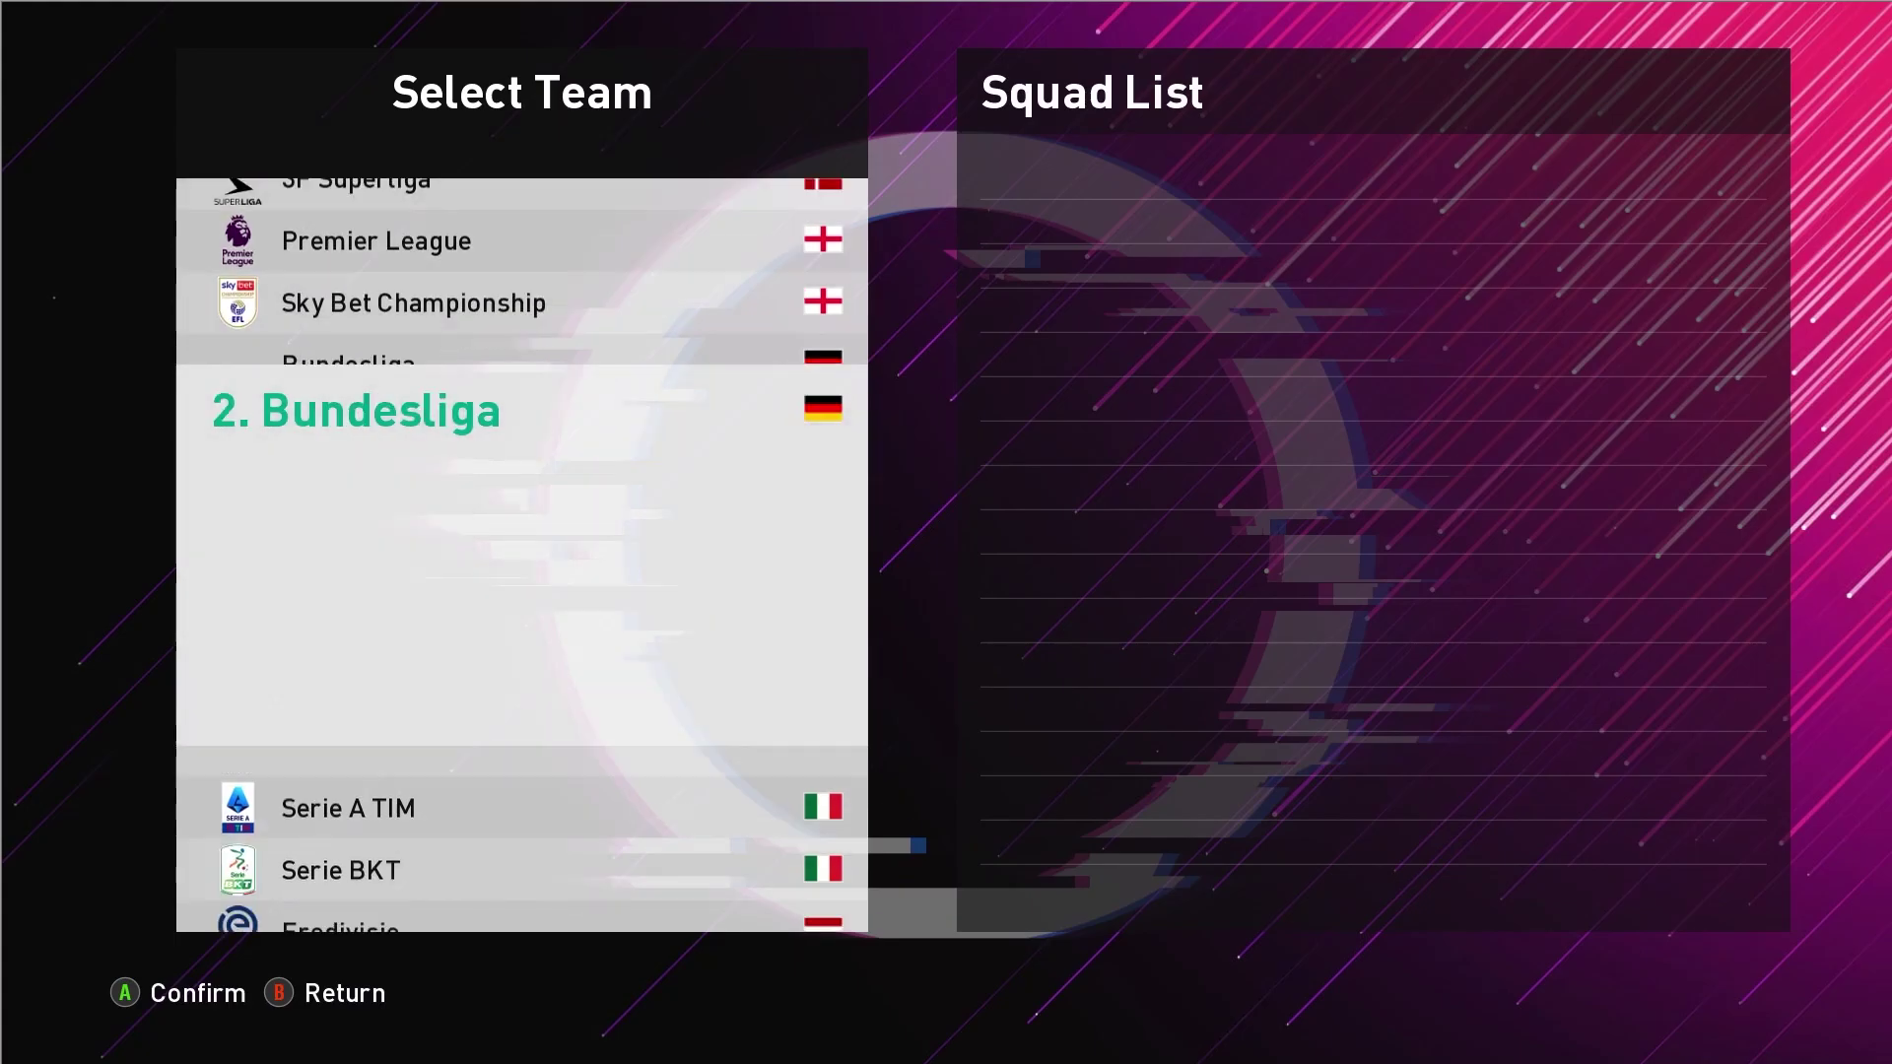
key(Down)
key(Down)
key(Down)
key(Down)
key(Down)
key(Down)
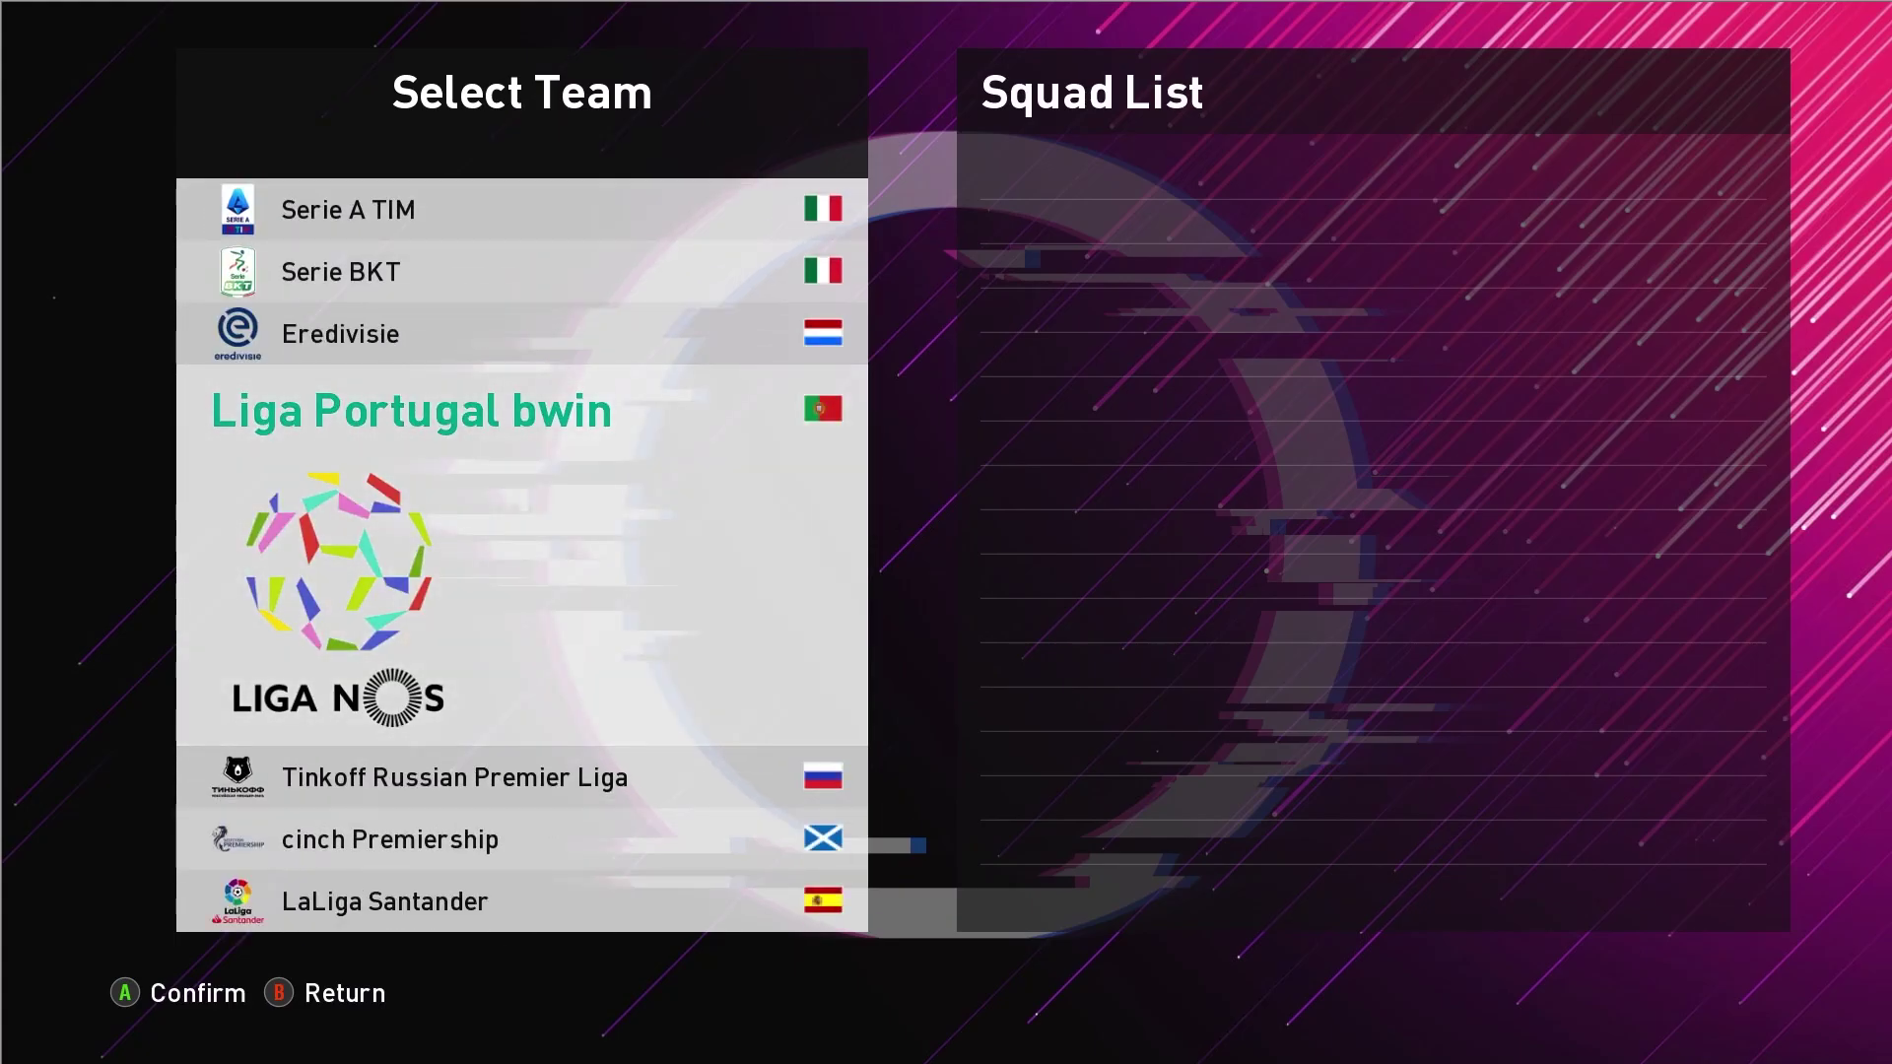
key(Down)
key(Down)
key(Down)
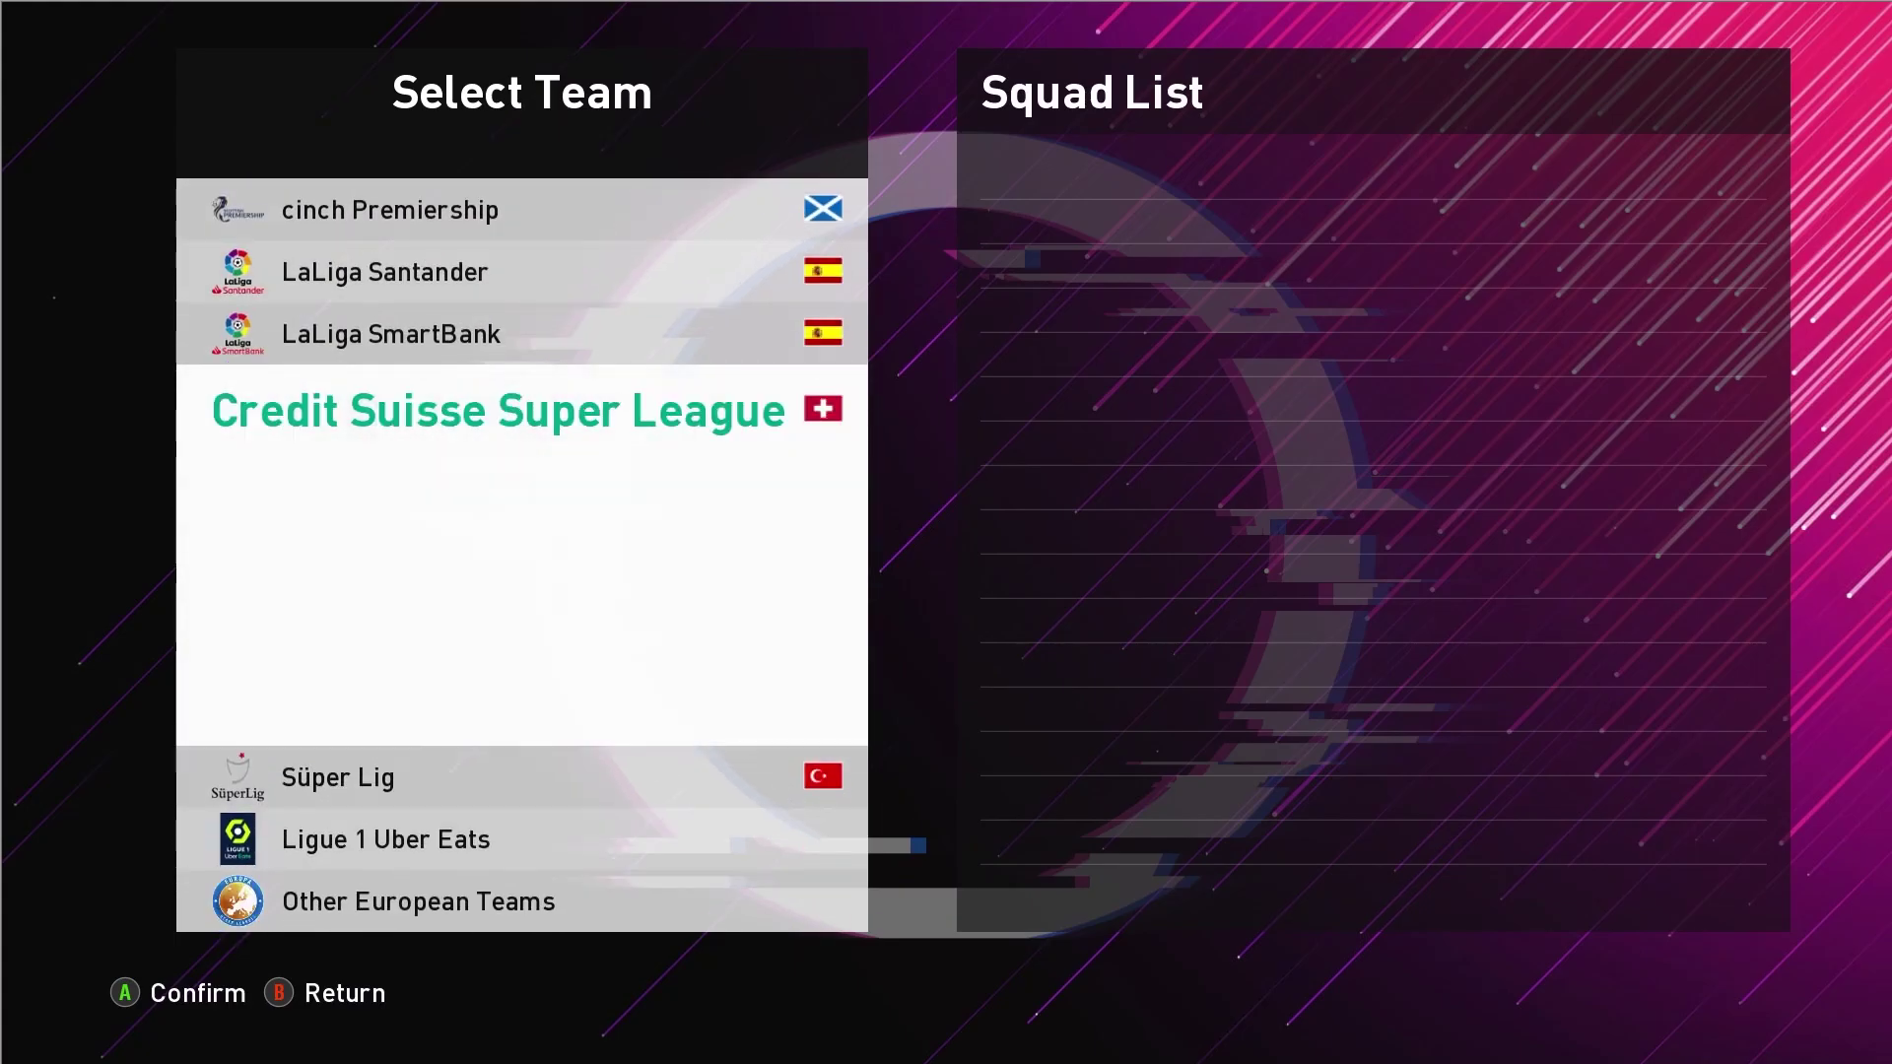
key(Down)
key(Down)
key(Down)
key(Down)
key(Down)
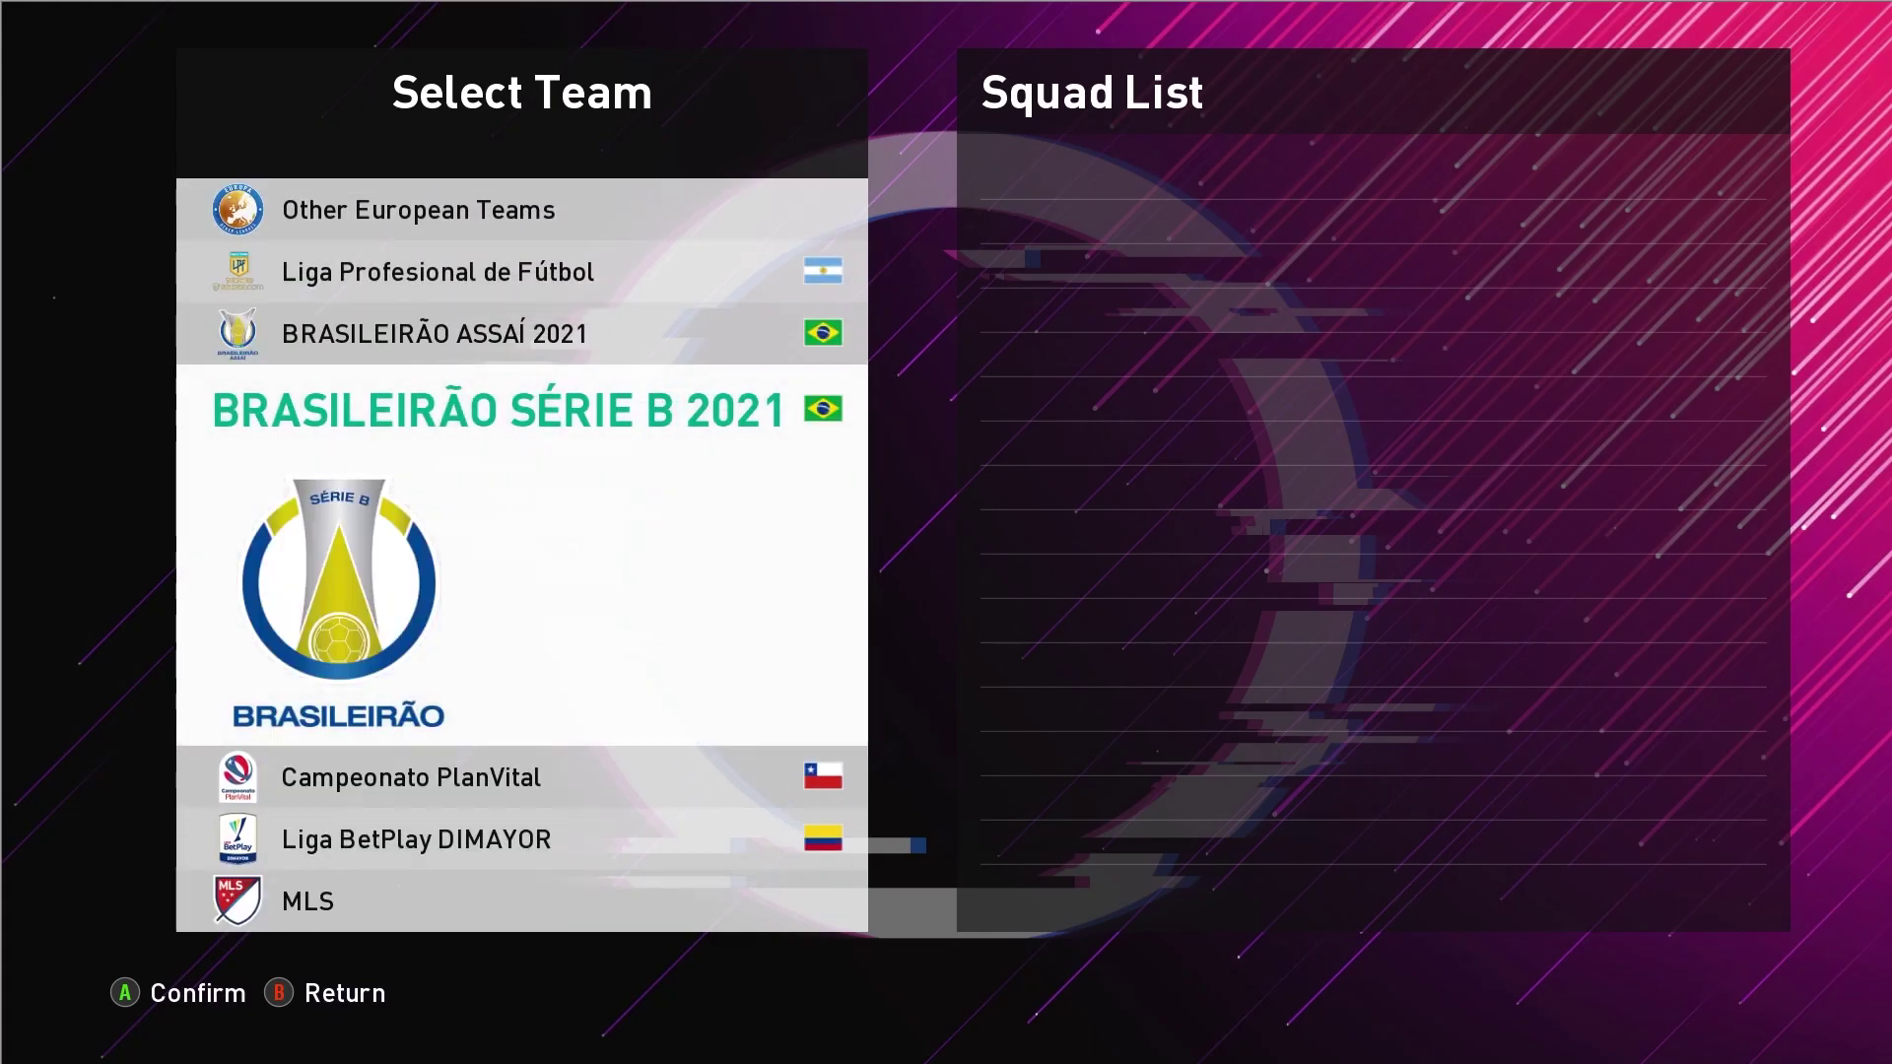
key(Down)
key(Down)
key(Down)
Step: Go back up the league list to the Premier League and open its teams
key(Up)
key(Up)
key(Up)
key(Up)
key(Up)
key(Up)
key(Up)
key(Up)
key(Up)
key(Up)
key(Up)
key(Up)
key(Up)
key(Up)
key(Up)
key(Up)
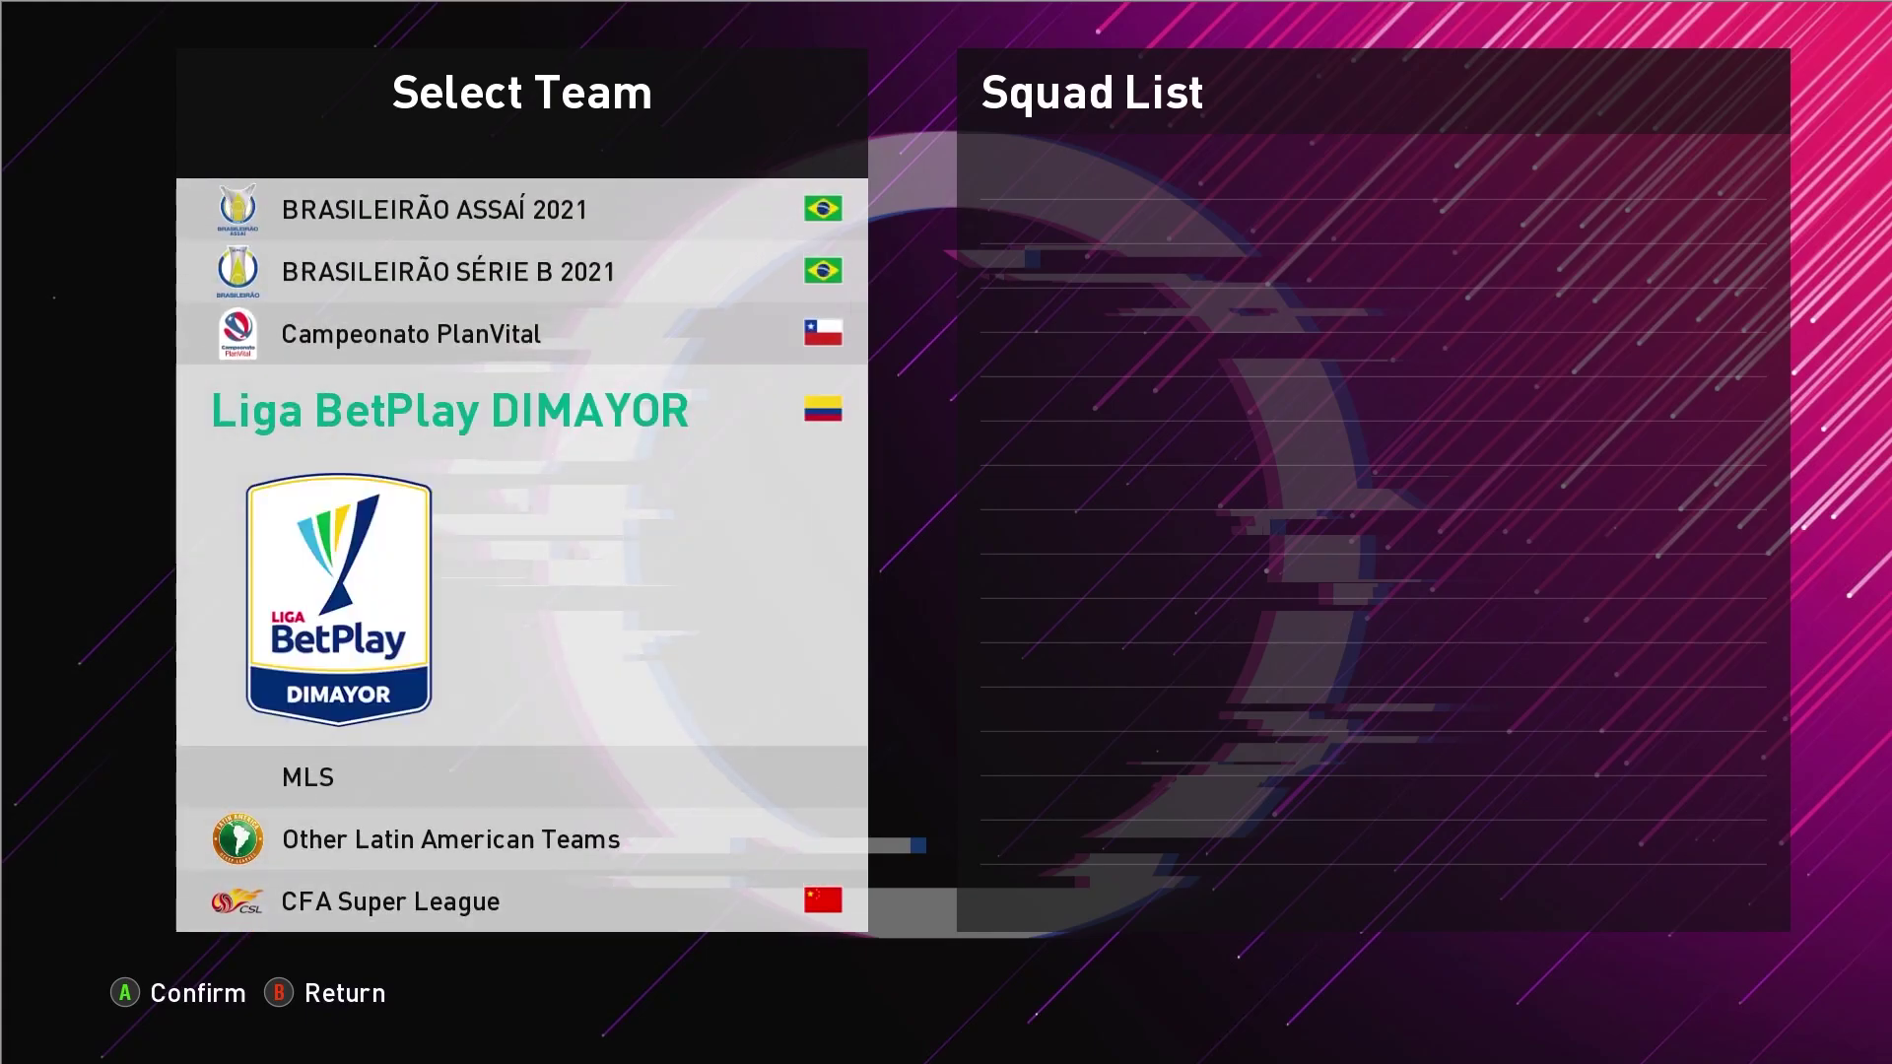
key(Up)
key(Up)
key(Up)
key(Up)
key(Up)
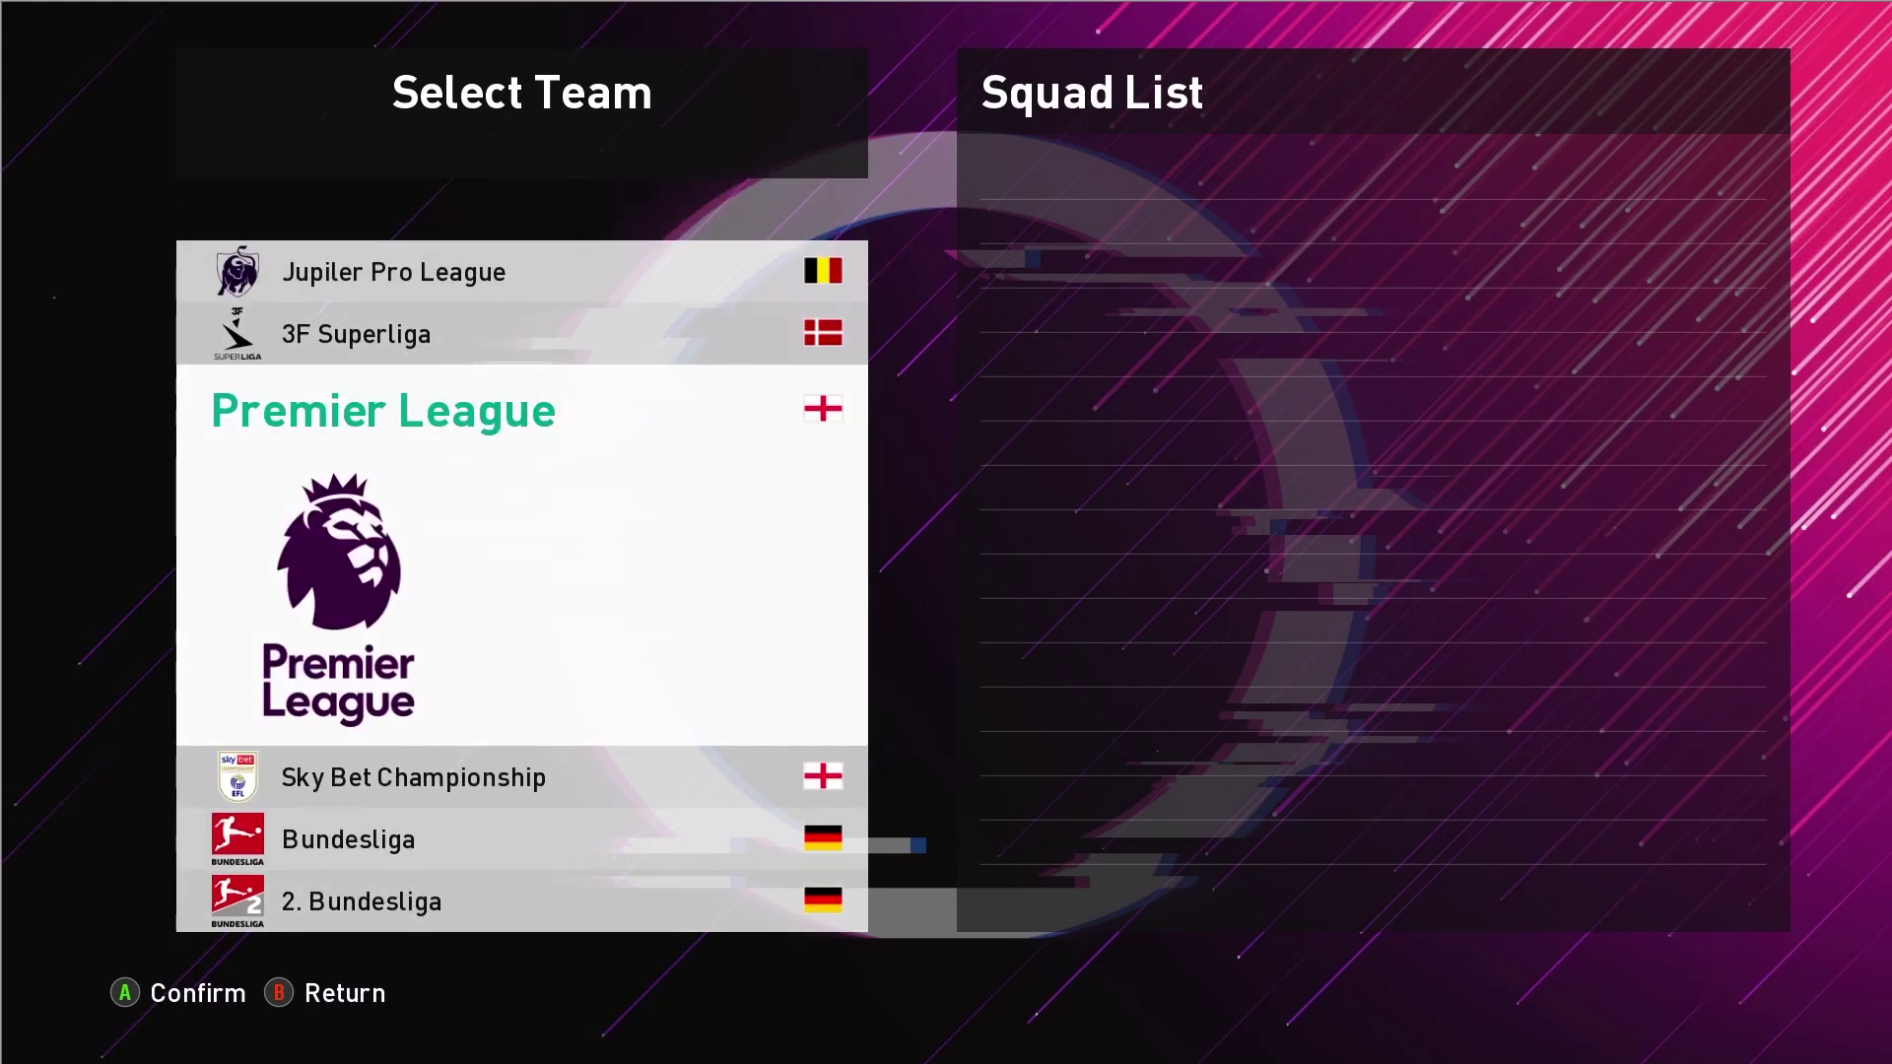
key(Return)
Step: Review the squad lists, ratings and badges of the Premier League teams from Aston Villa to Fulham
key(Down)
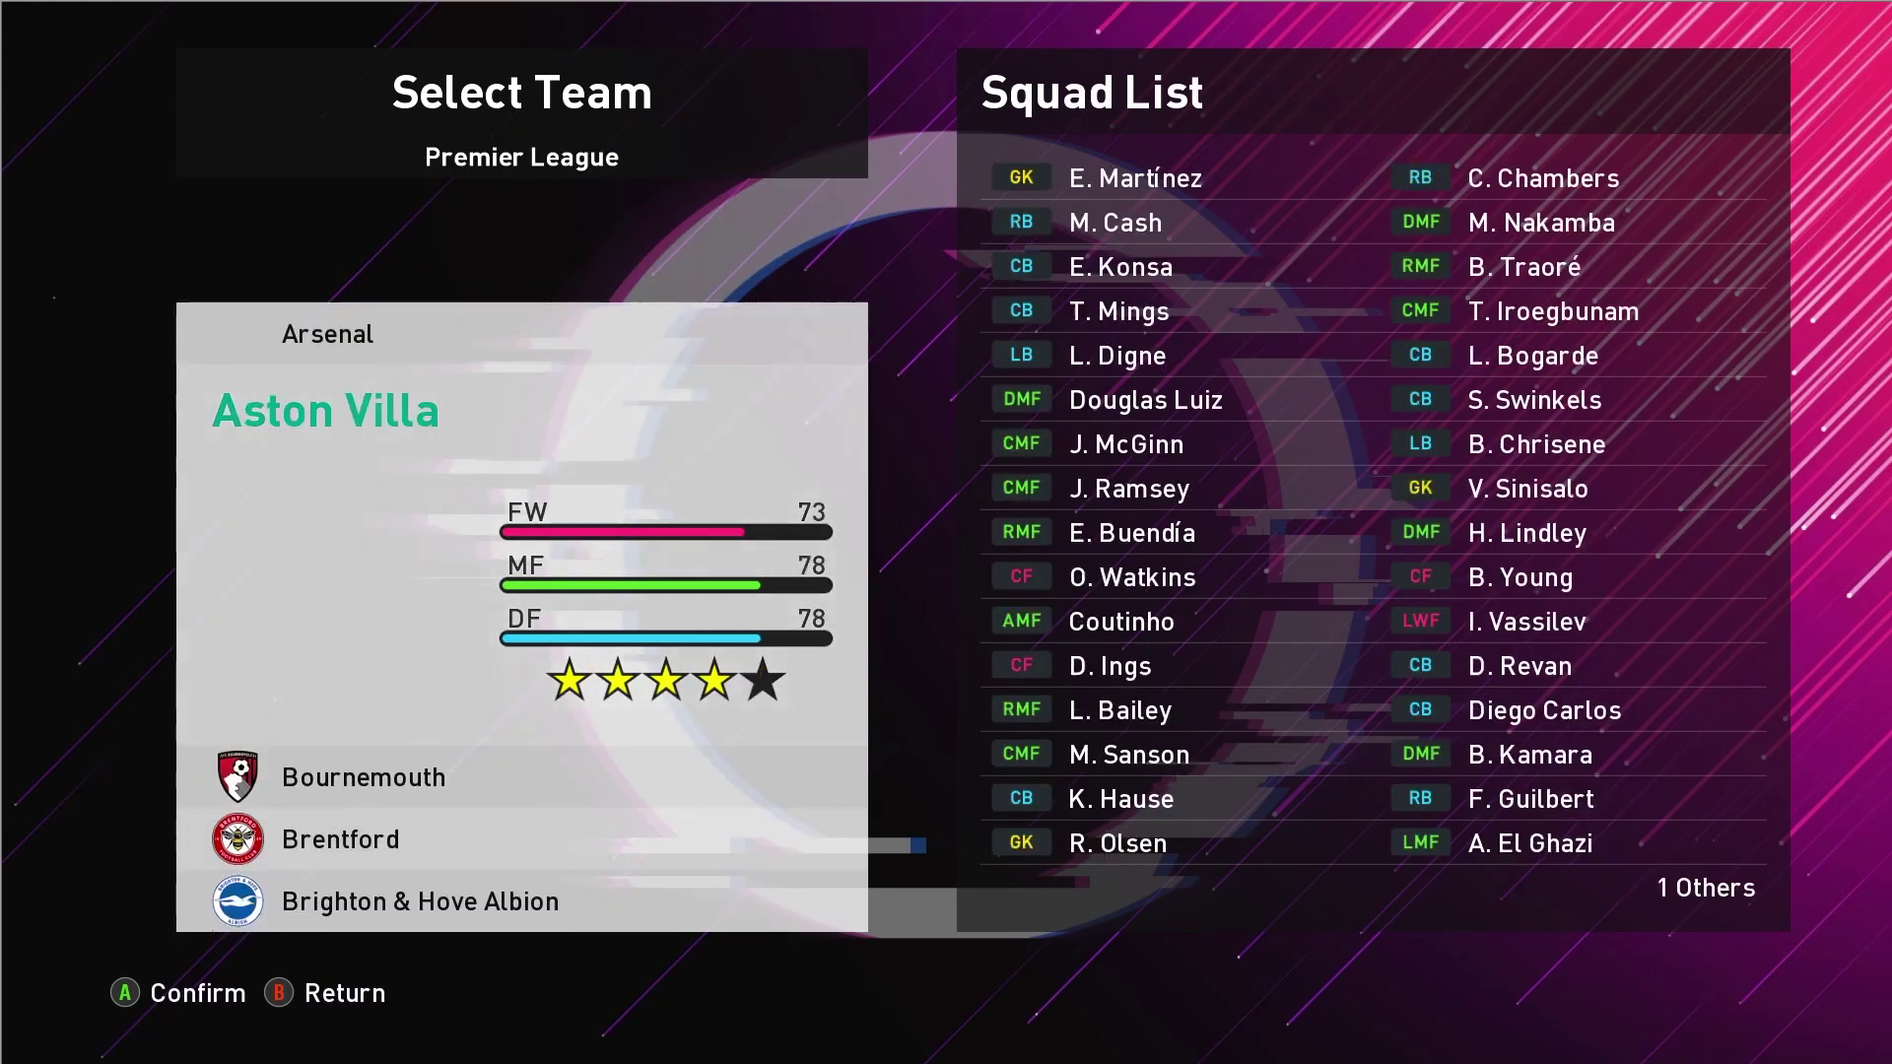
key(Down)
key(Down)
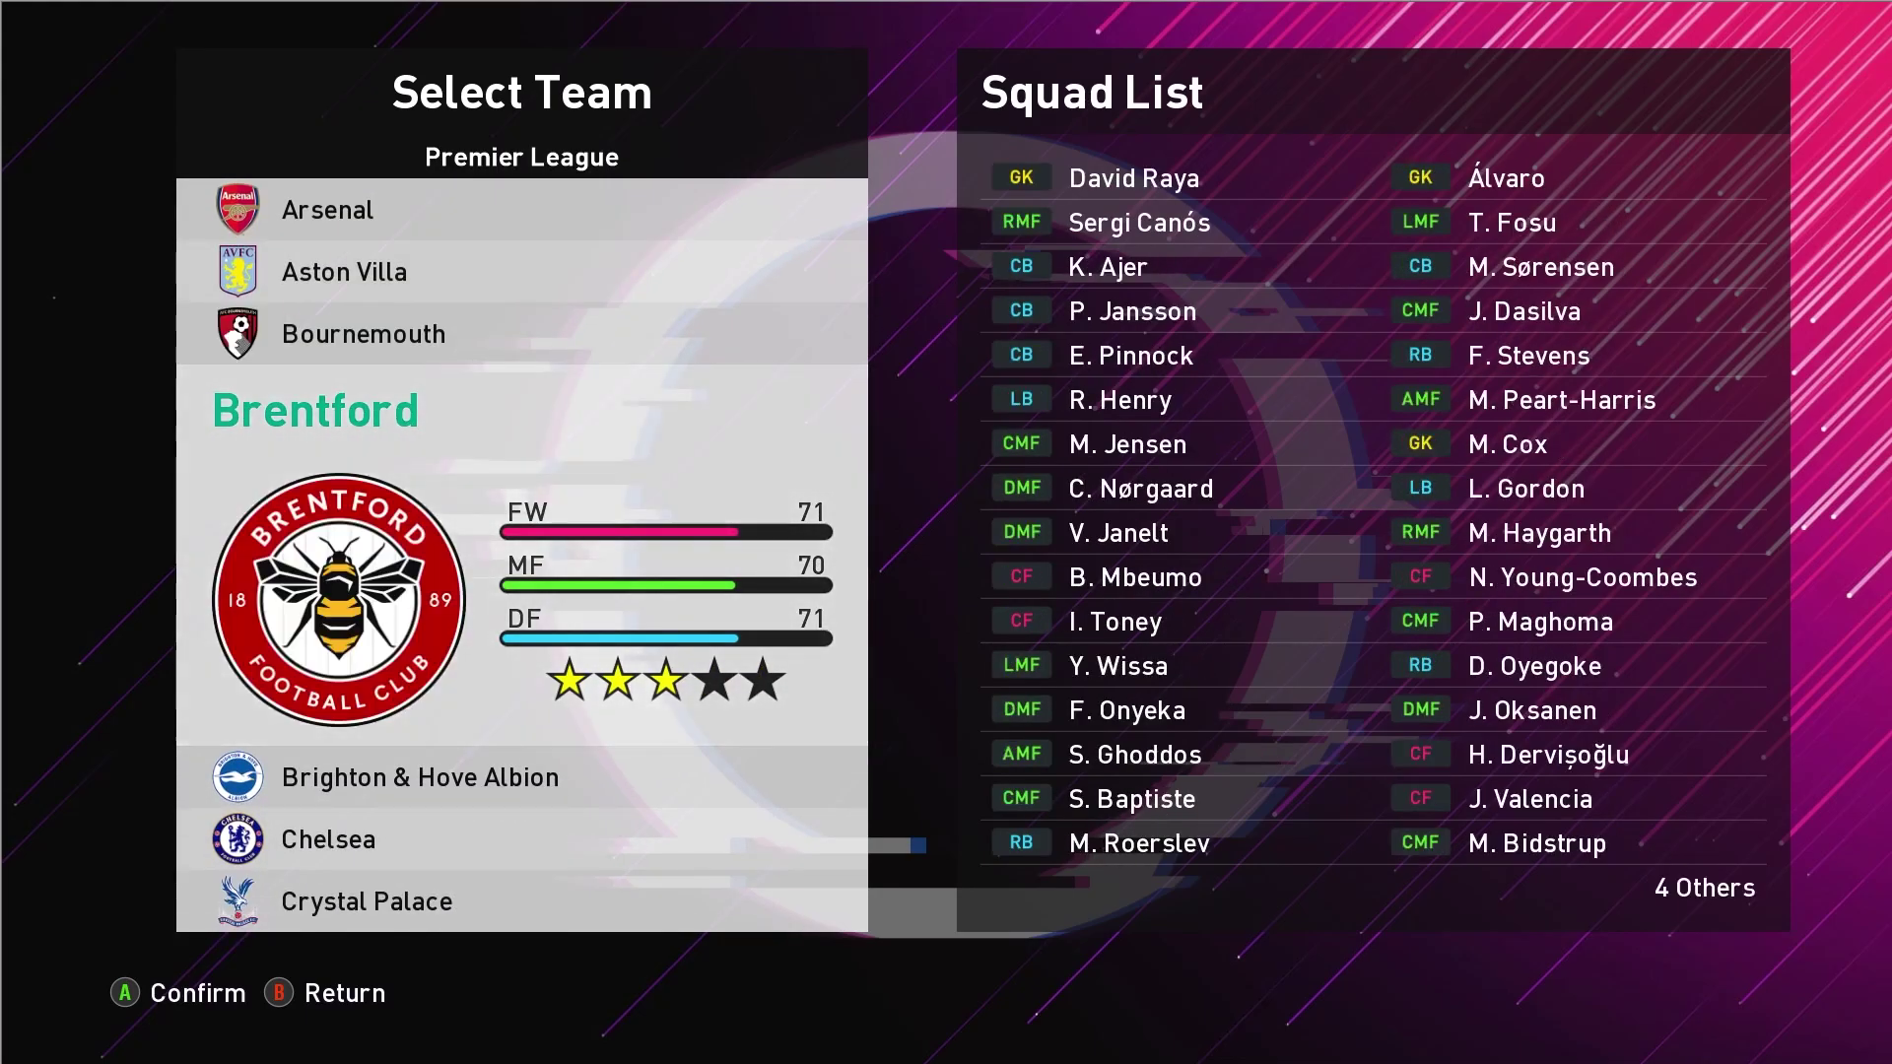
key(Down)
key(Down)
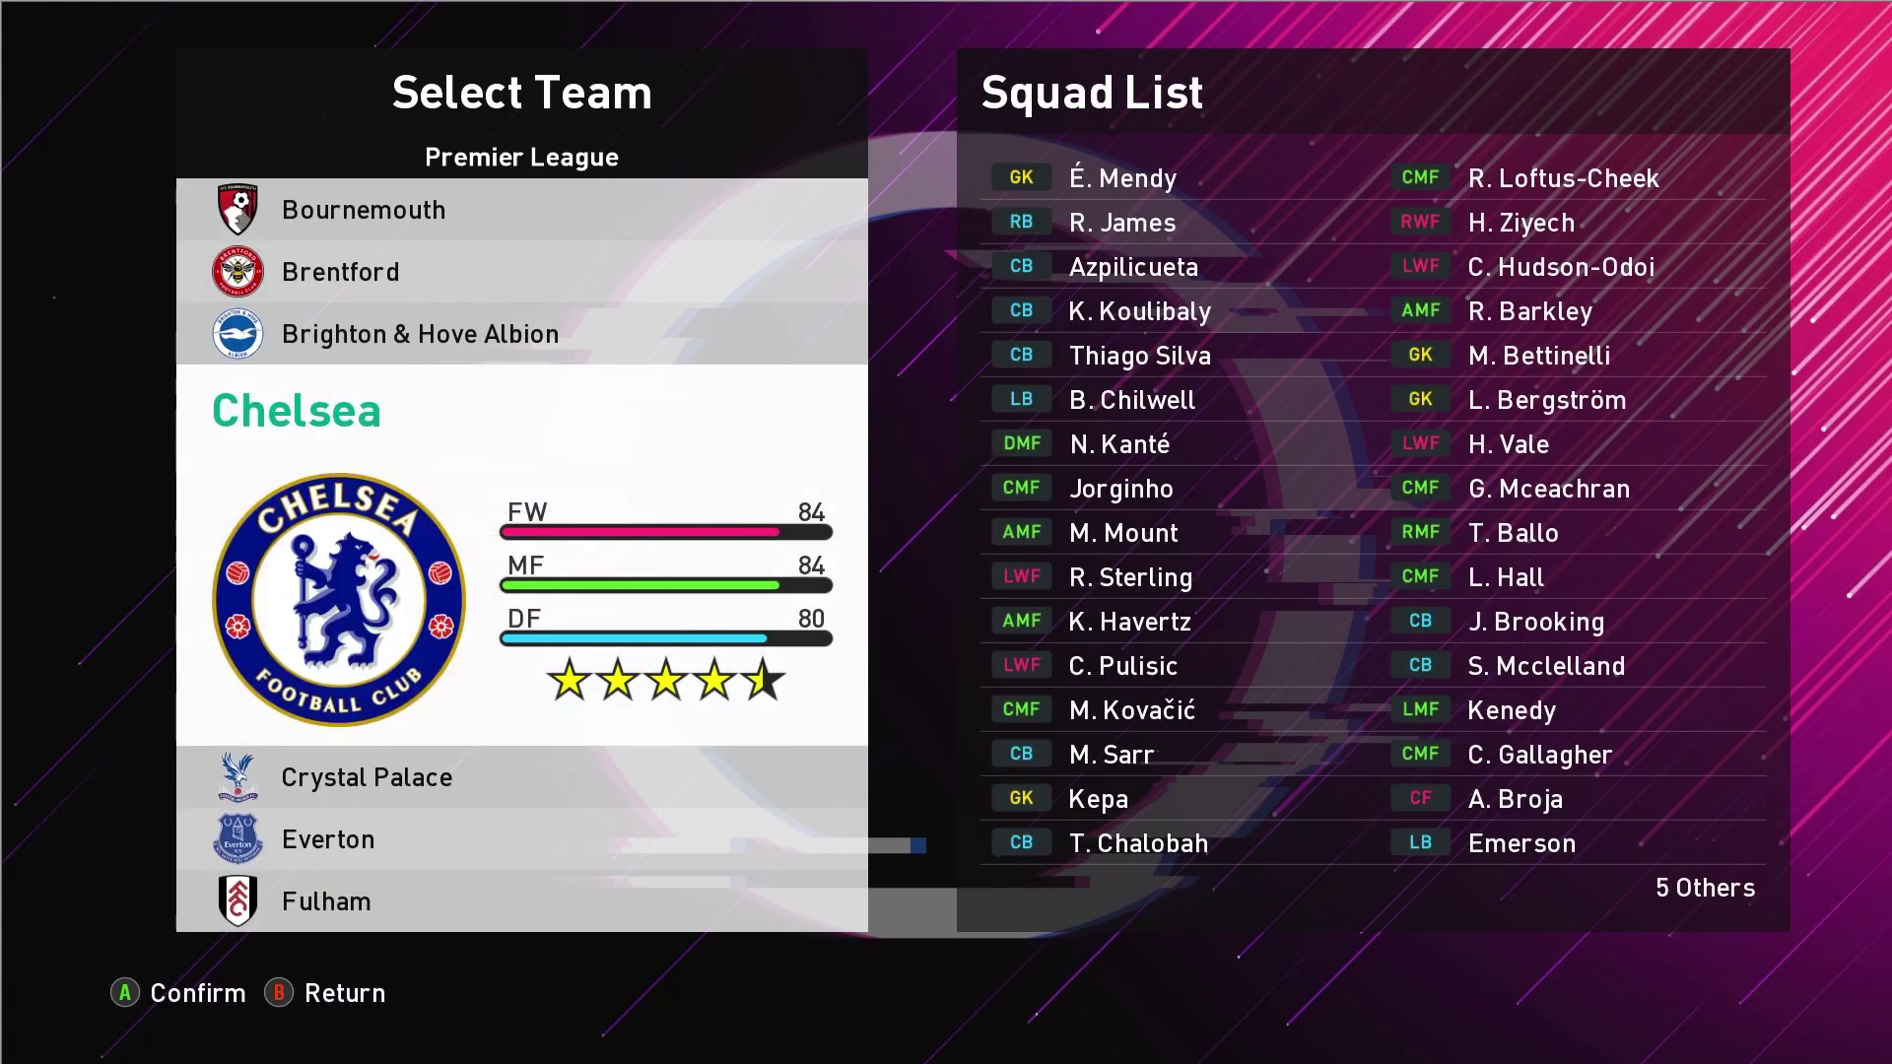
key(Down)
key(Down)
key(Down)
key(Down)
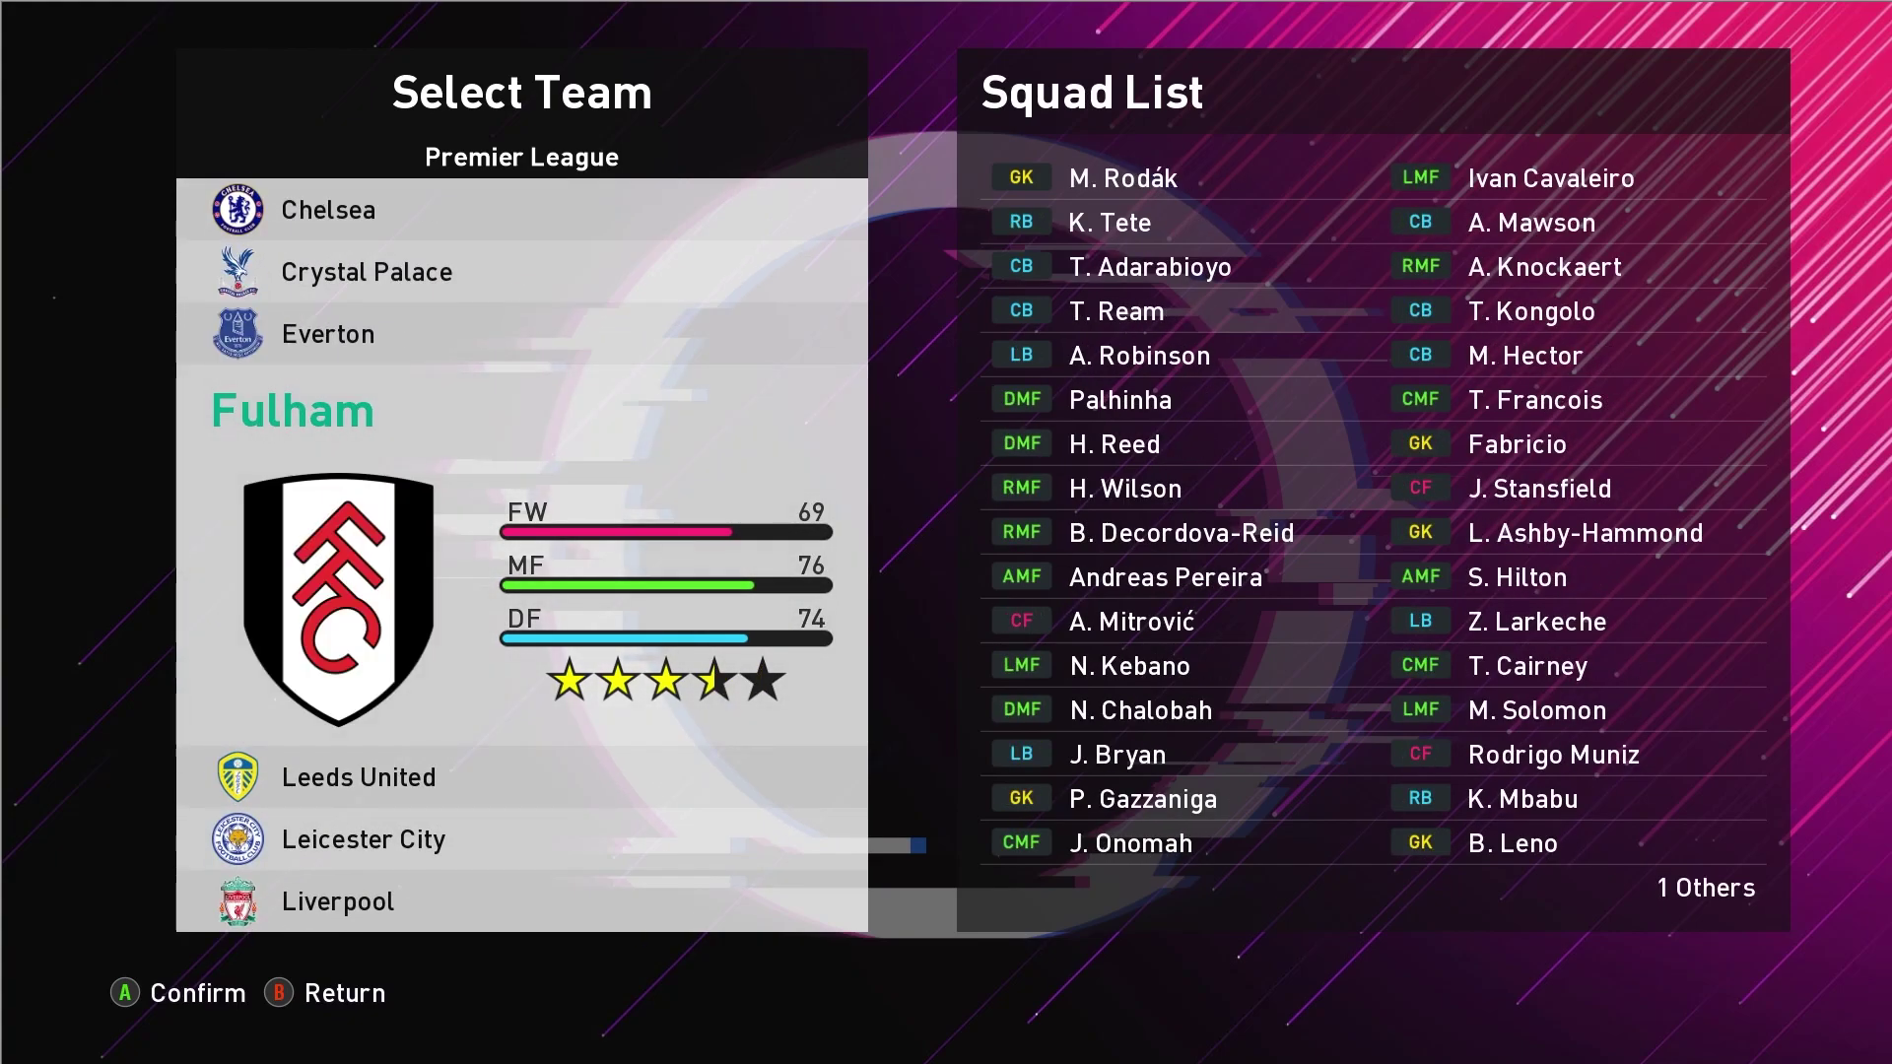